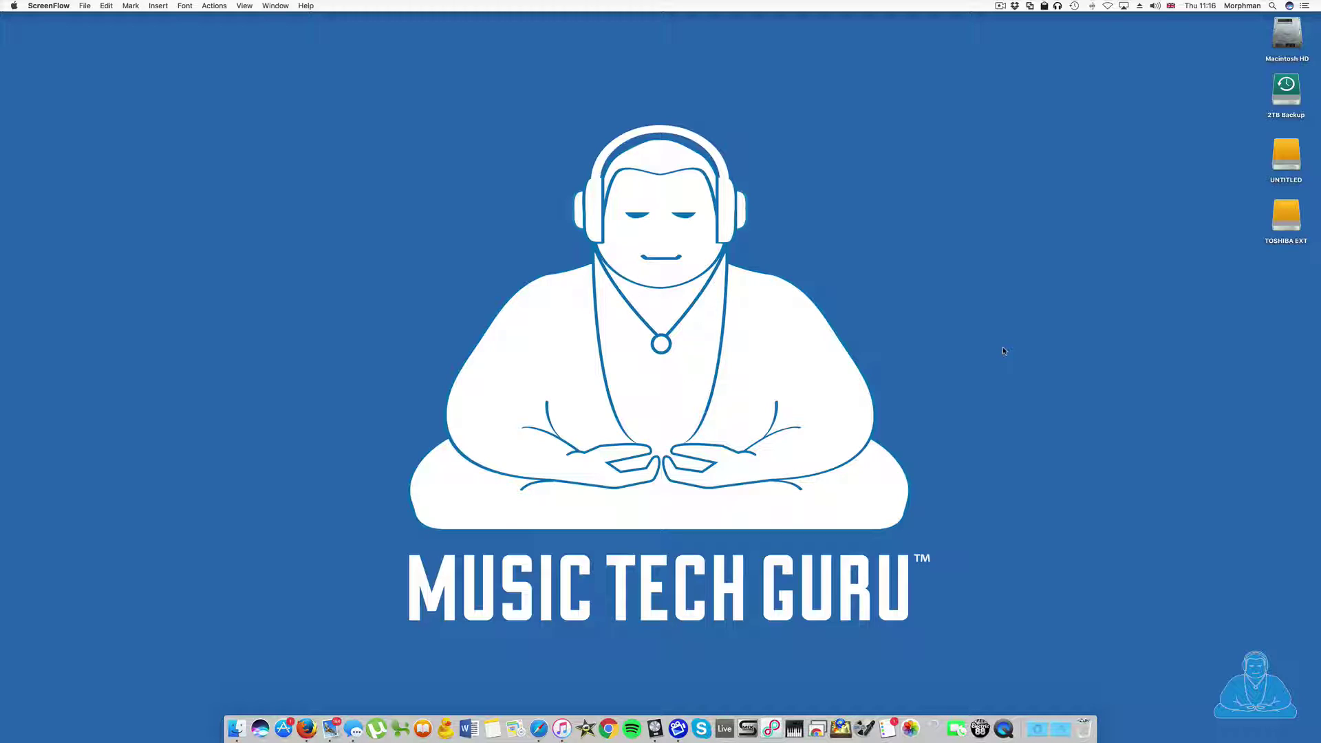
Launch Logic Pro X and choose to create a new empty project
right_click(654, 729)
left_click(678, 700)
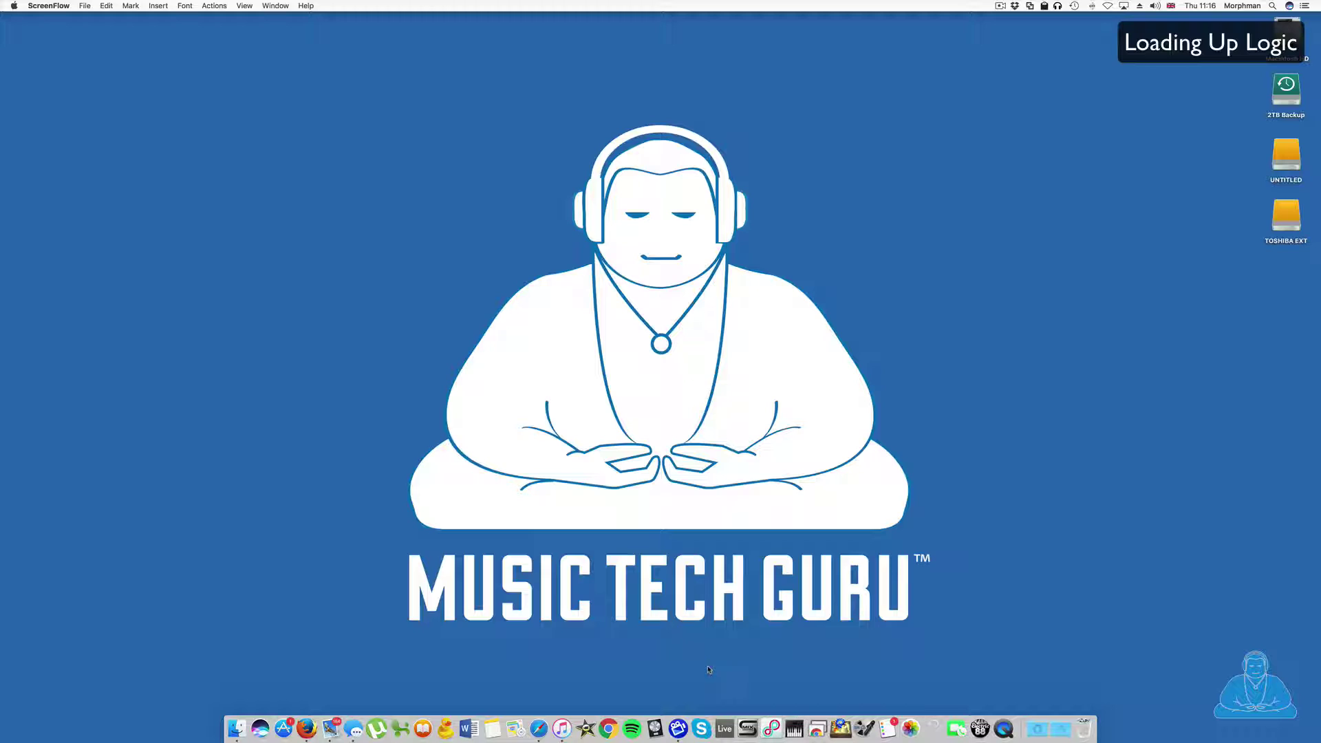
left_click(655, 730)
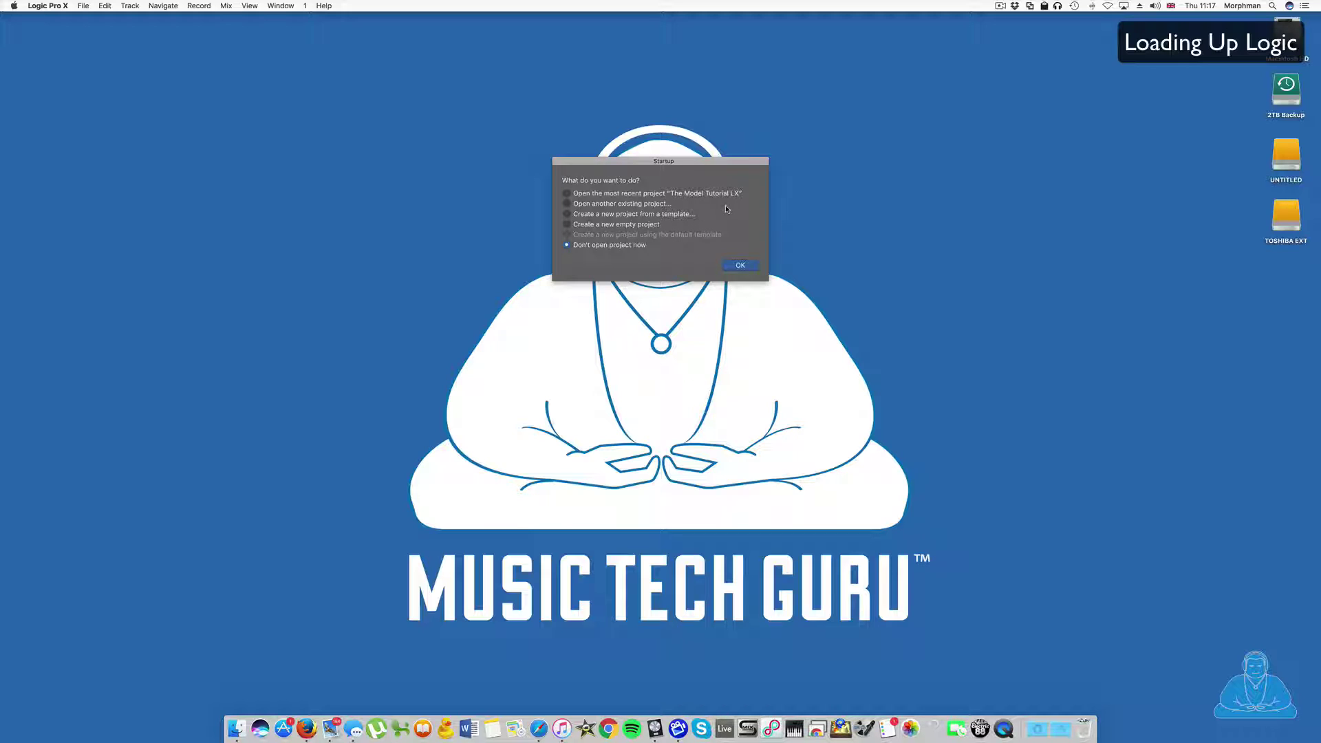
left_click(575, 226)
Create one software instrument track using Retro Synth in the new empty project
left_click(741, 266)
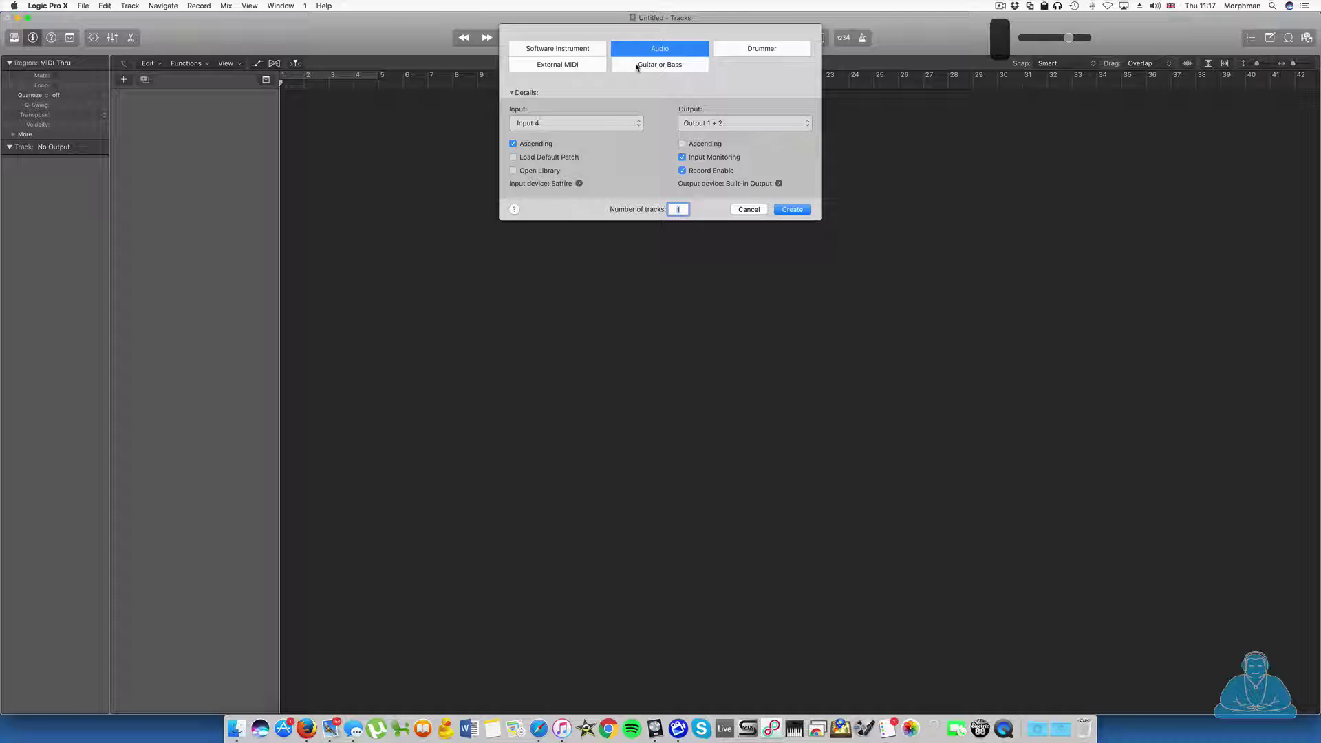
left_click(549, 50)
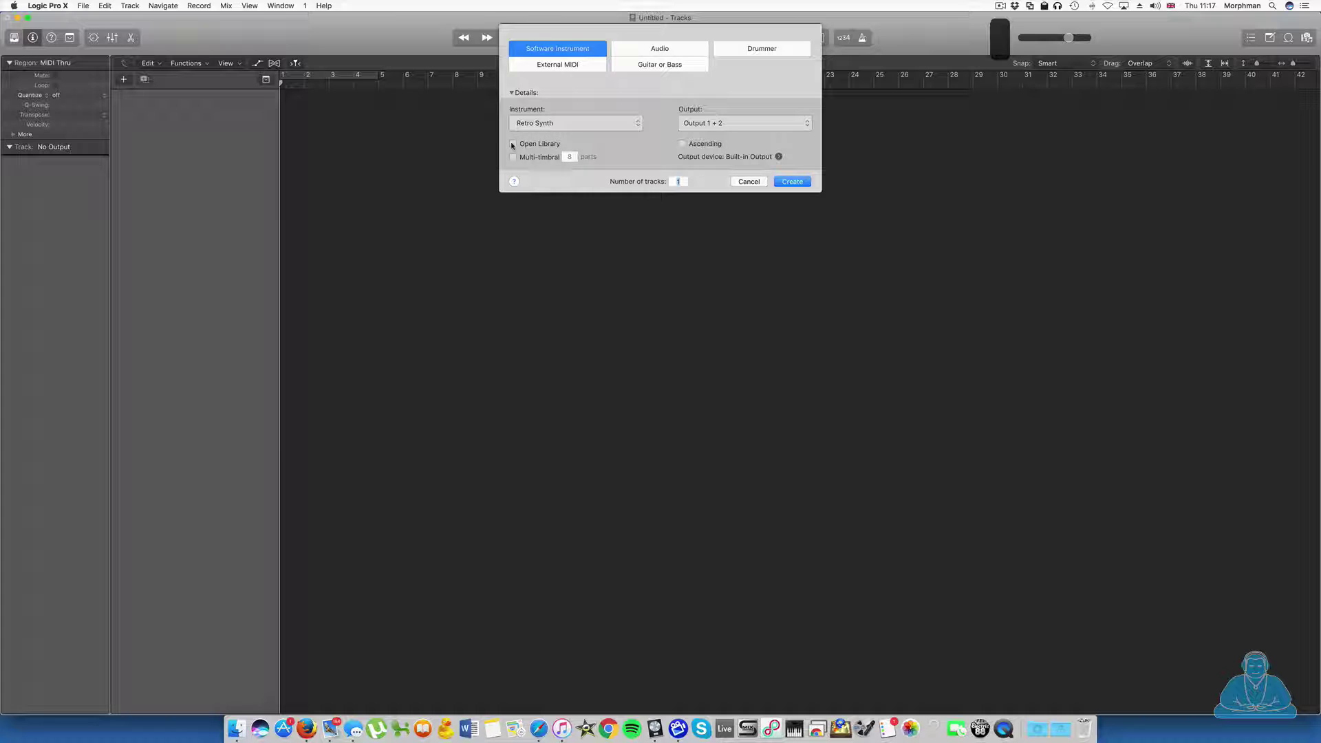
left_click(794, 183)
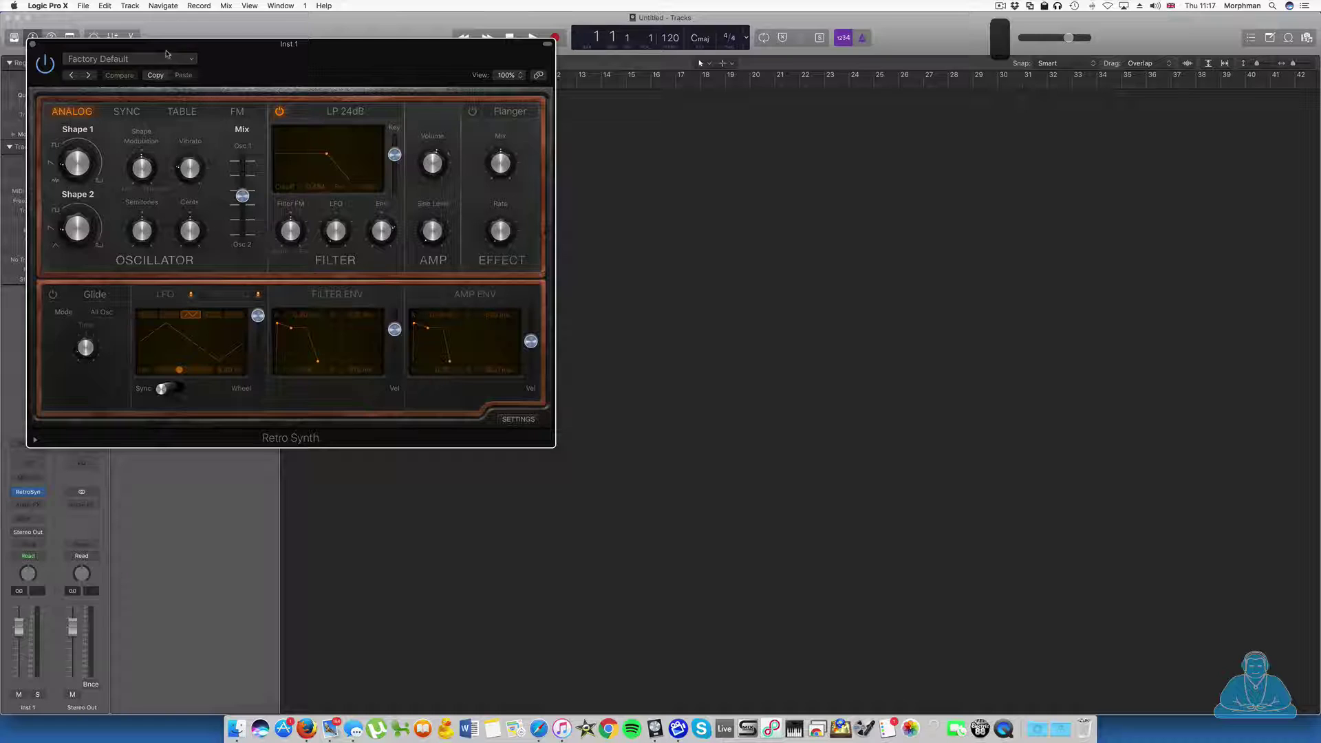
left_click_drag(205, 47, 592, 144)
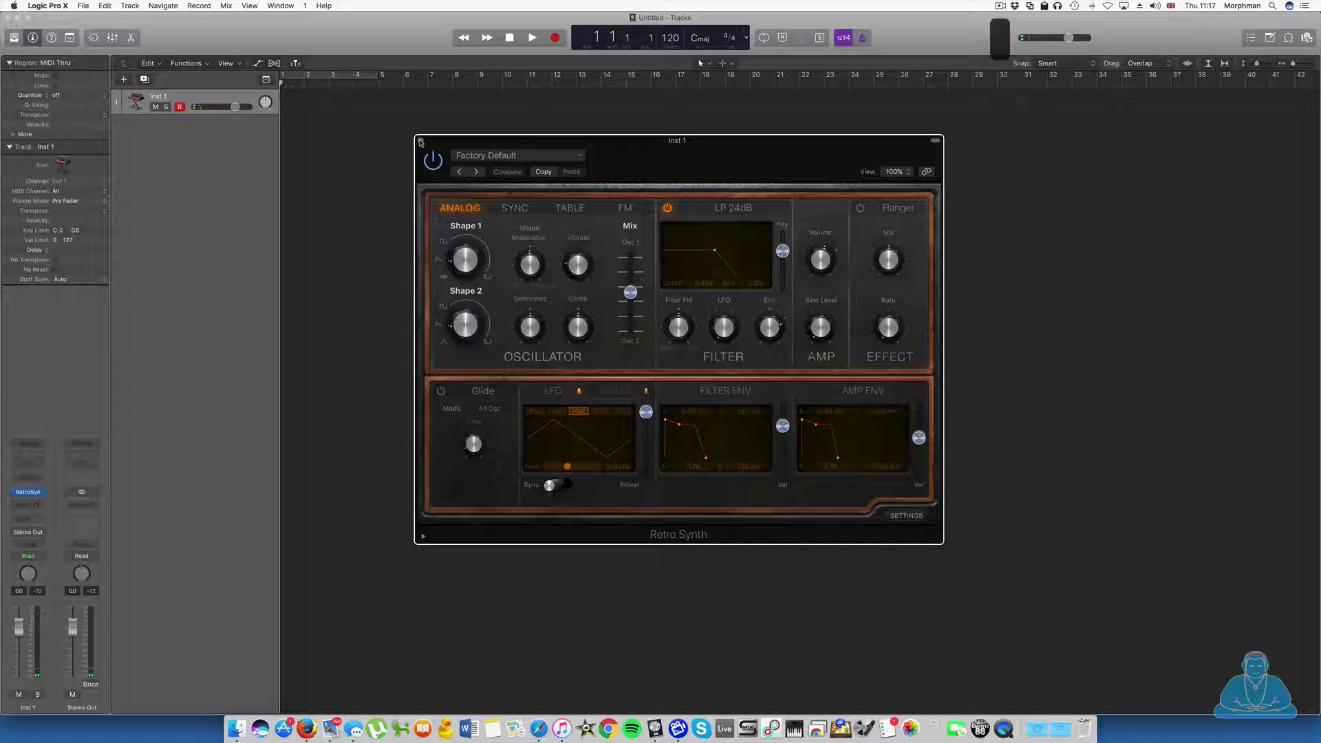
left_click(421, 141)
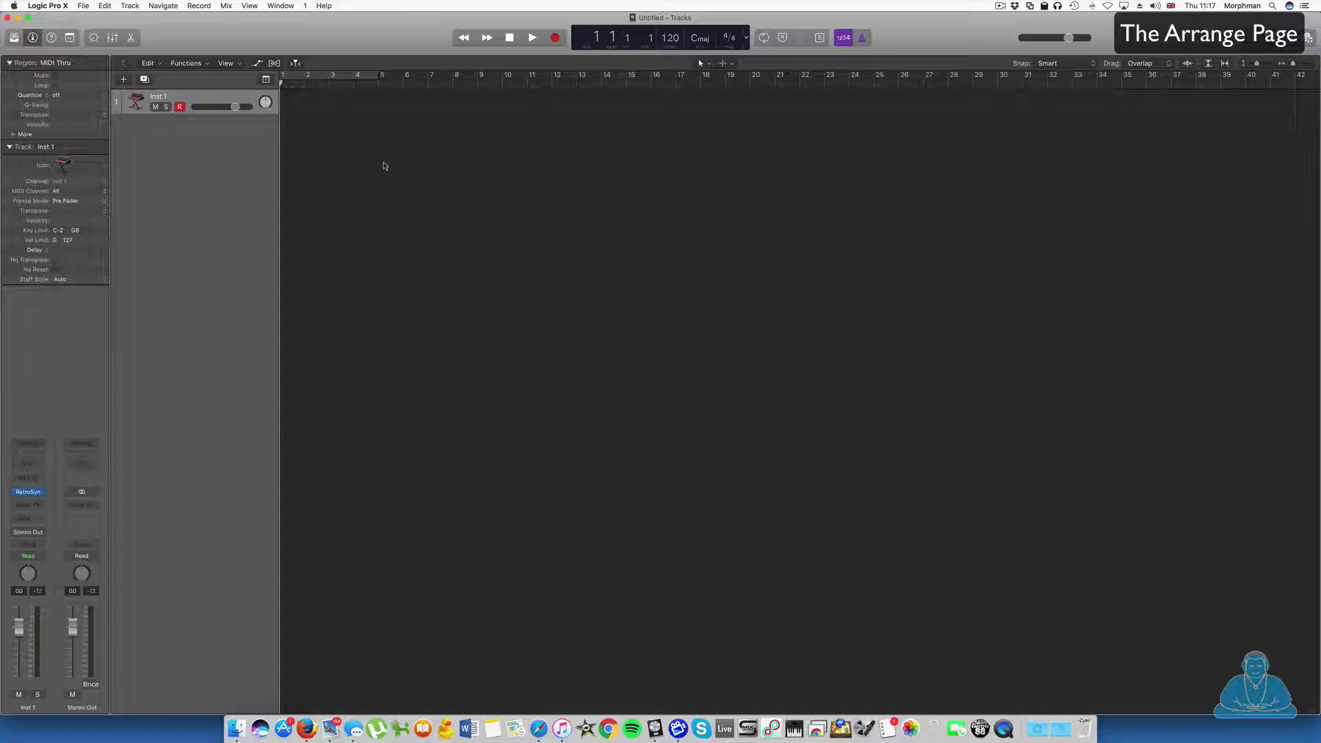
Play the empty project from the beginning
scroll(517, 147, "left", 1)
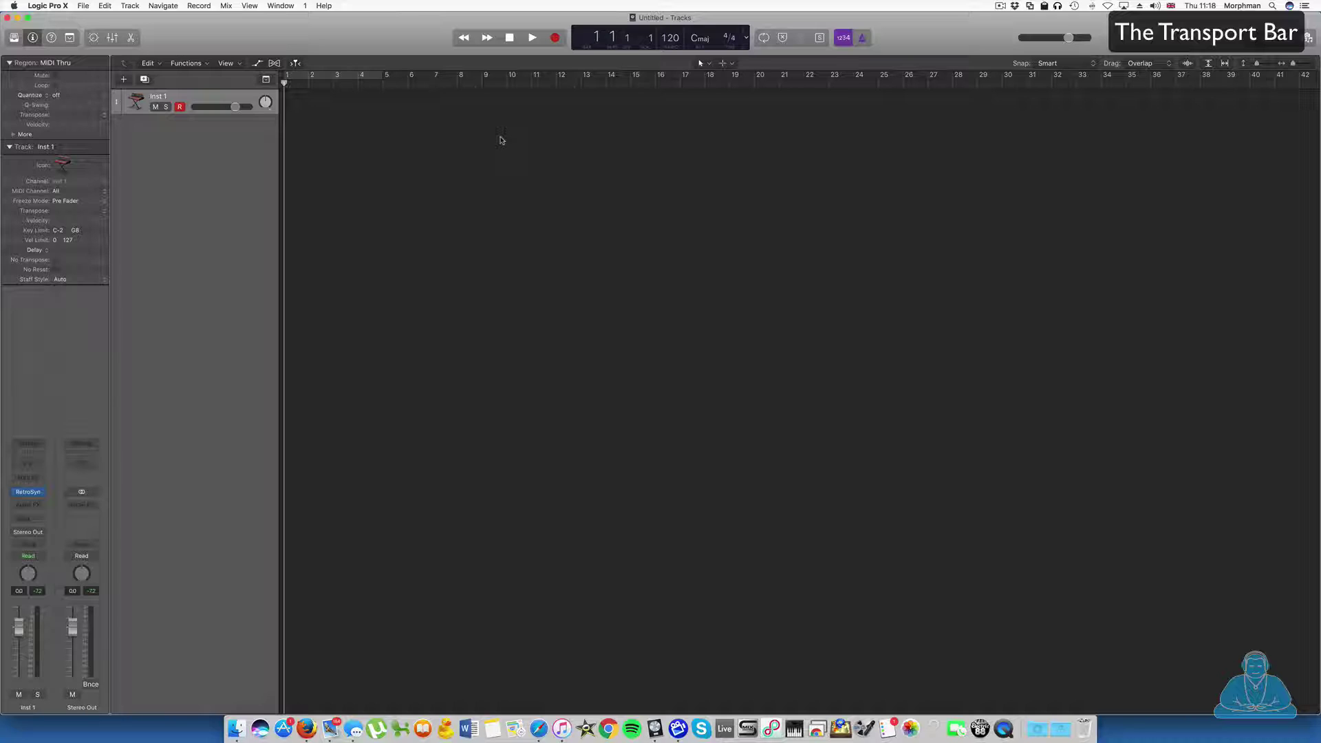
key("space")
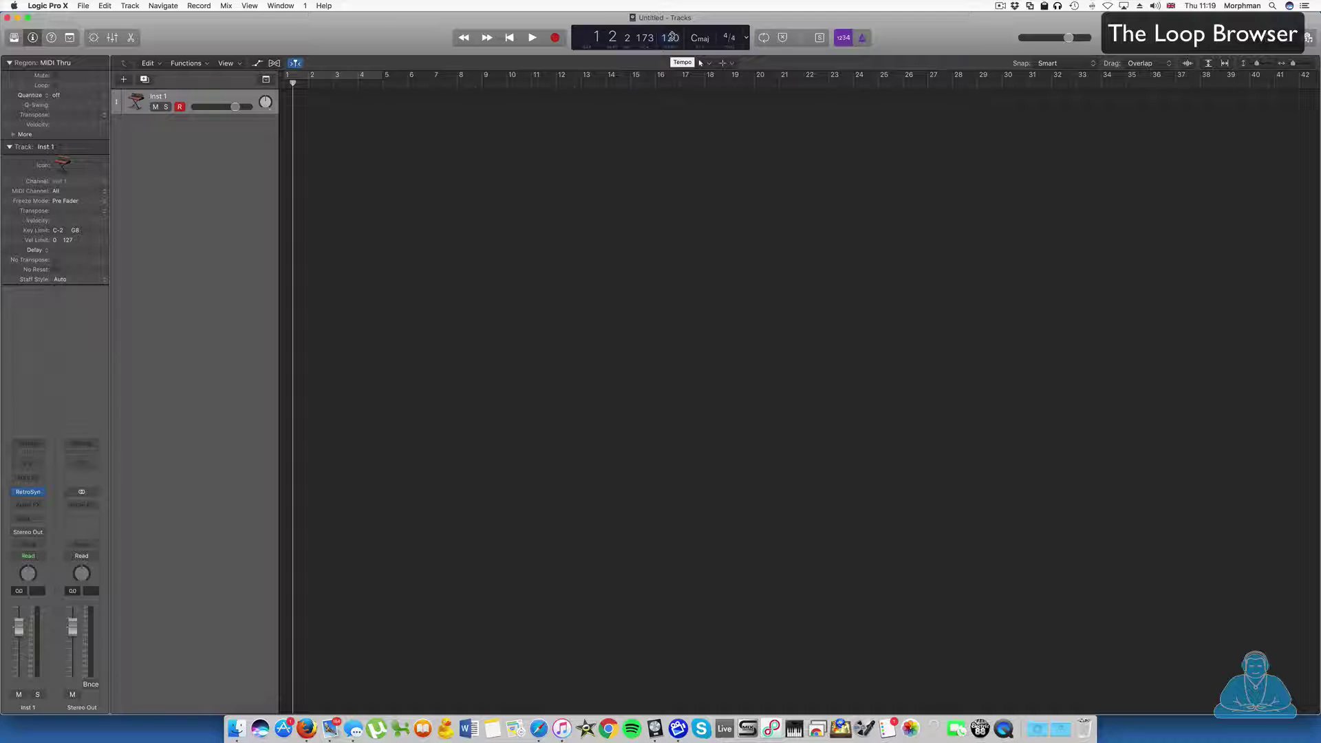
Set the project tempo to 126
double_click(672, 36)
type("126")
key("Return")
Filter Apple Loops to Beats, Electronic, Intense after previewing the 2-Step Back Flip Beats
key("o")
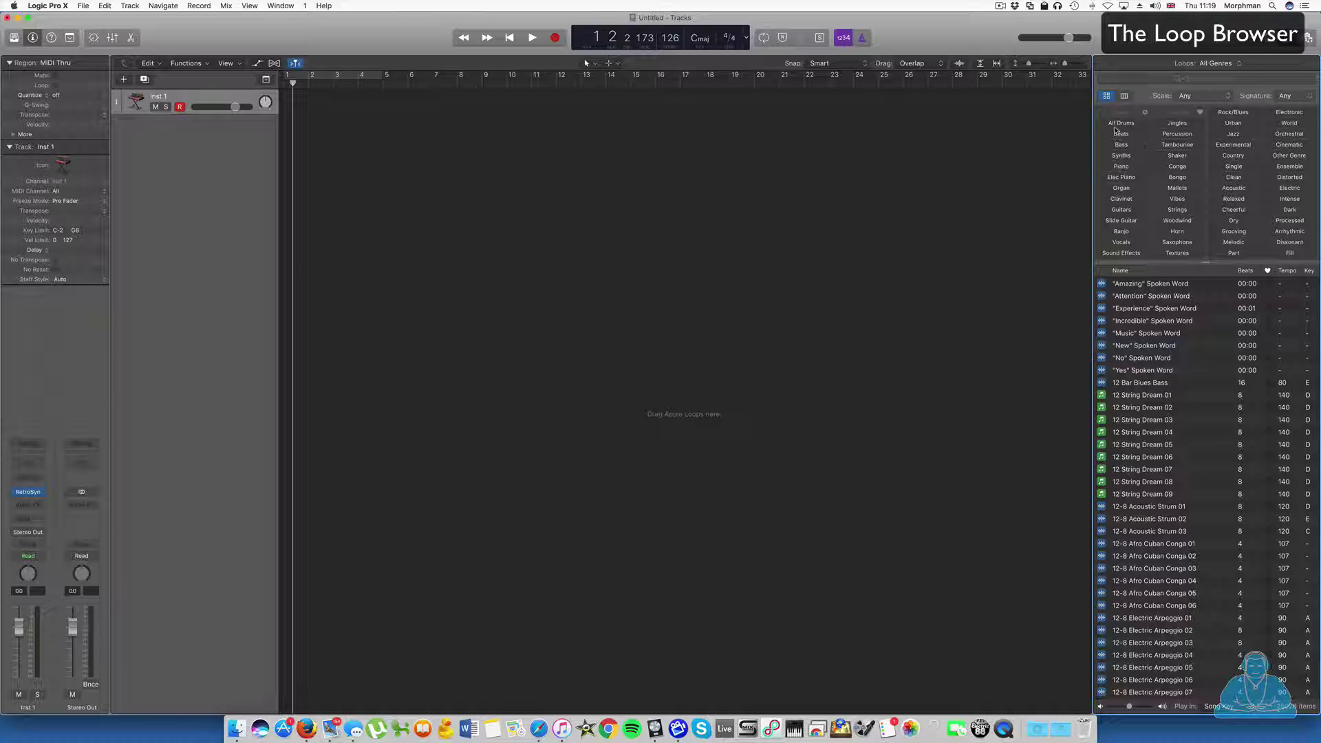
left_click(1115, 135)
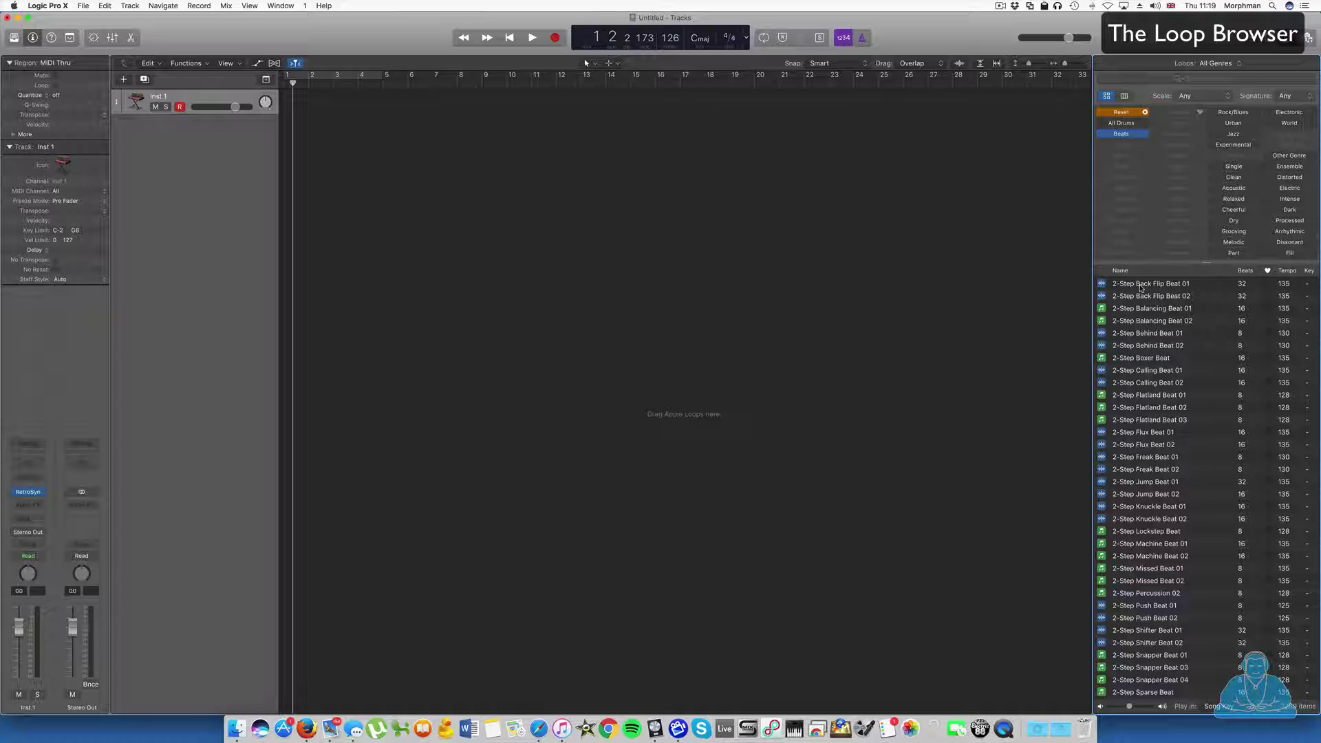
left_click(1141, 288)
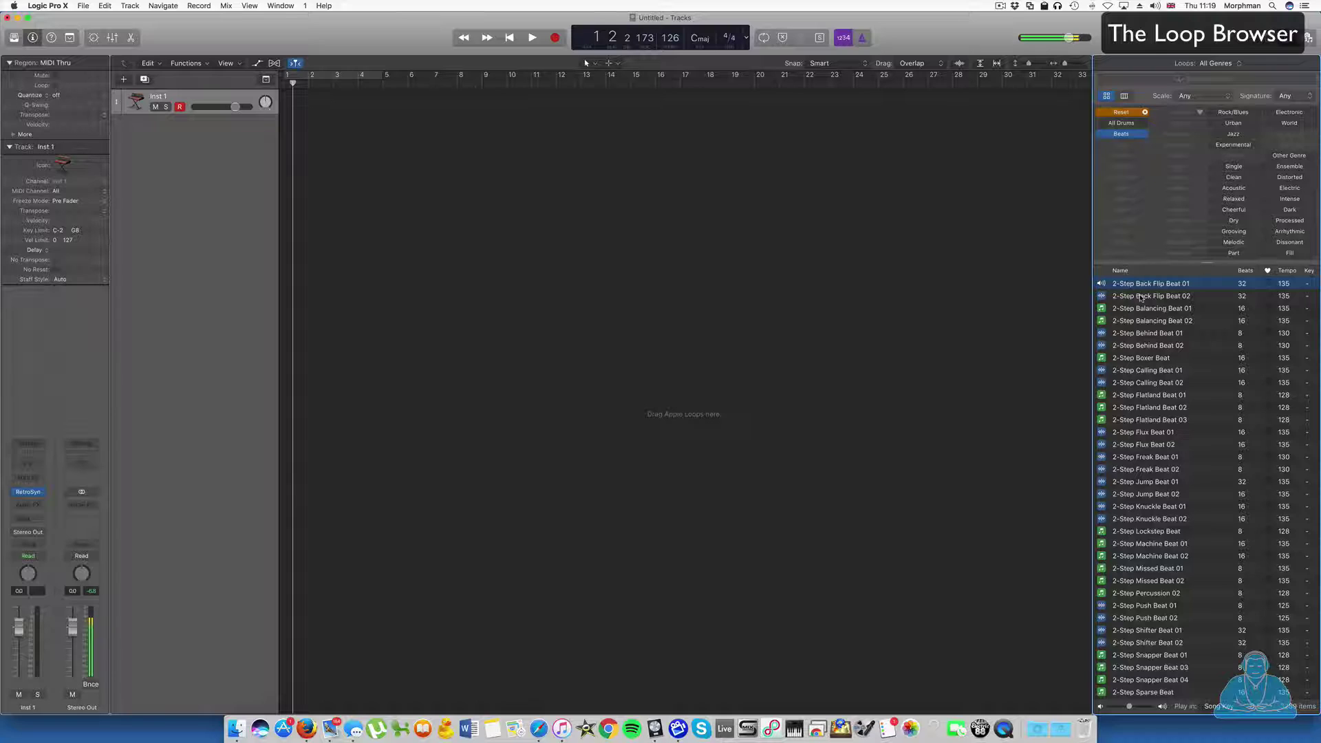
left_click(1140, 296)
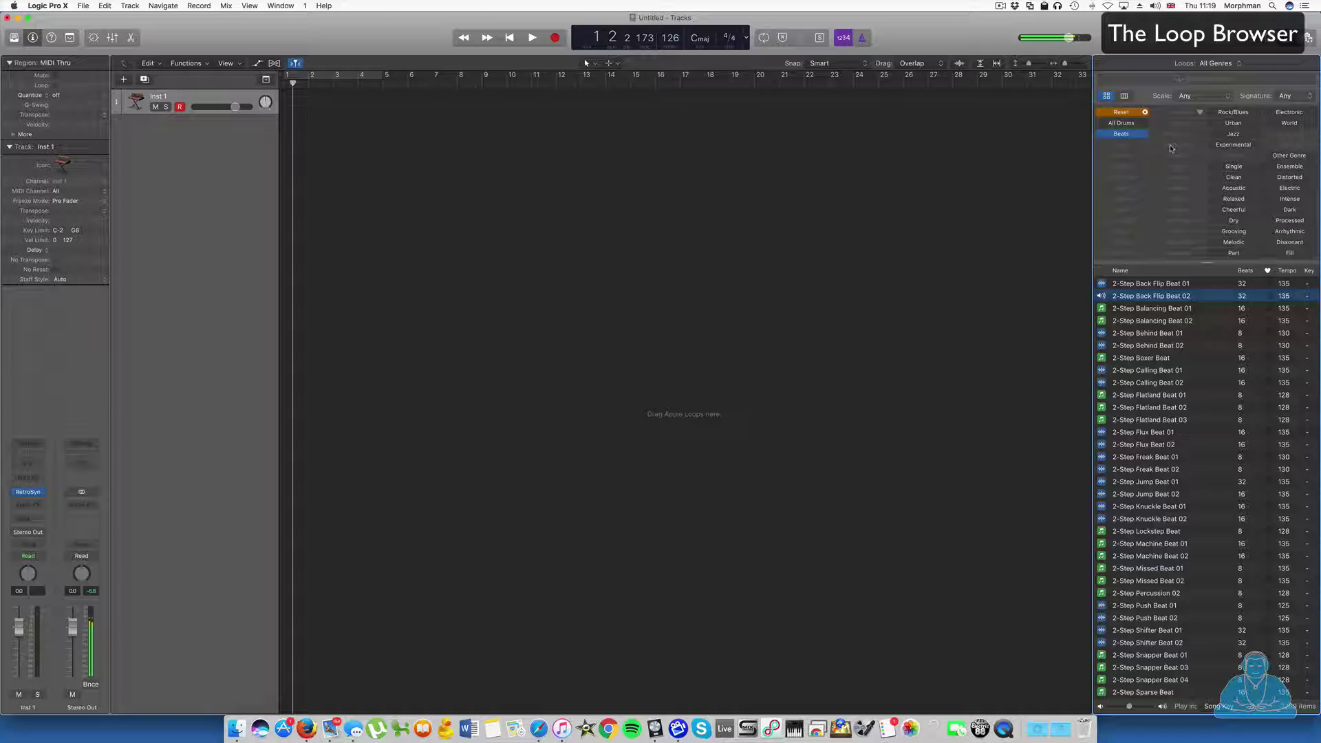
left_click(1146, 133)
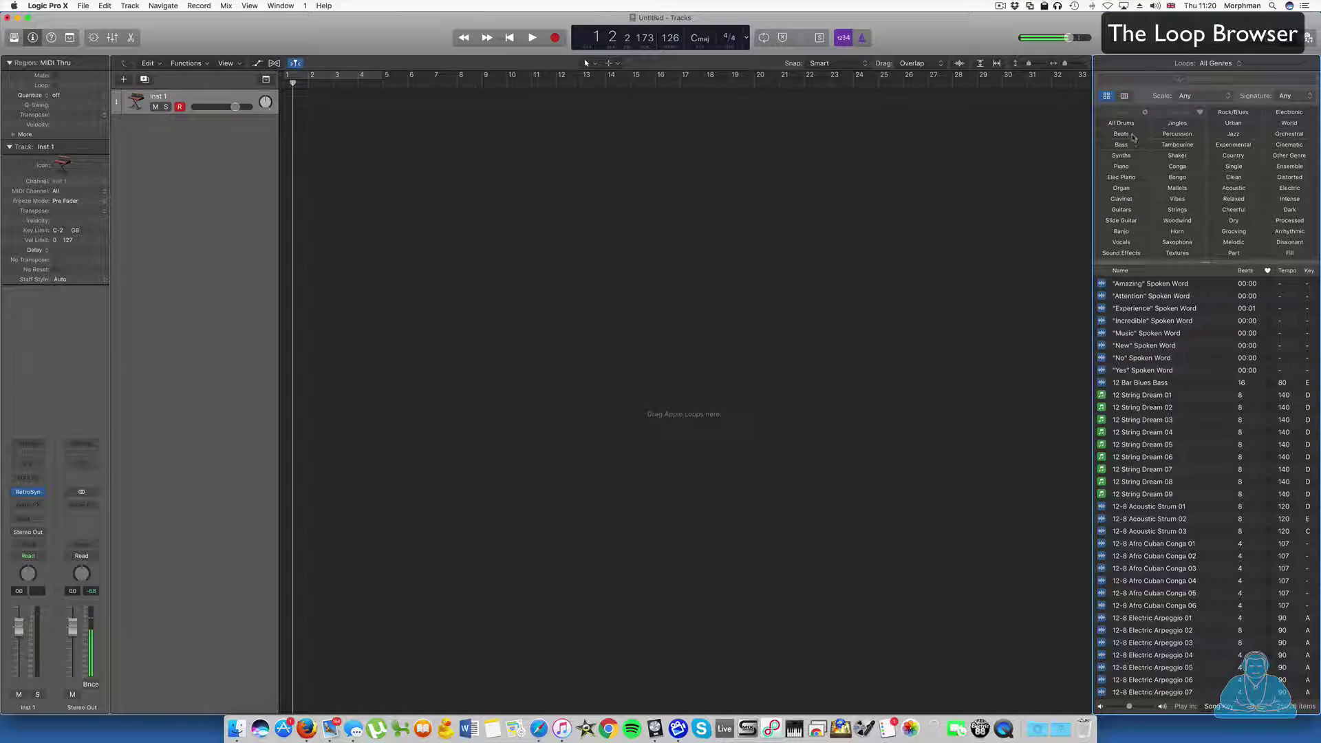
left_click(1145, 133)
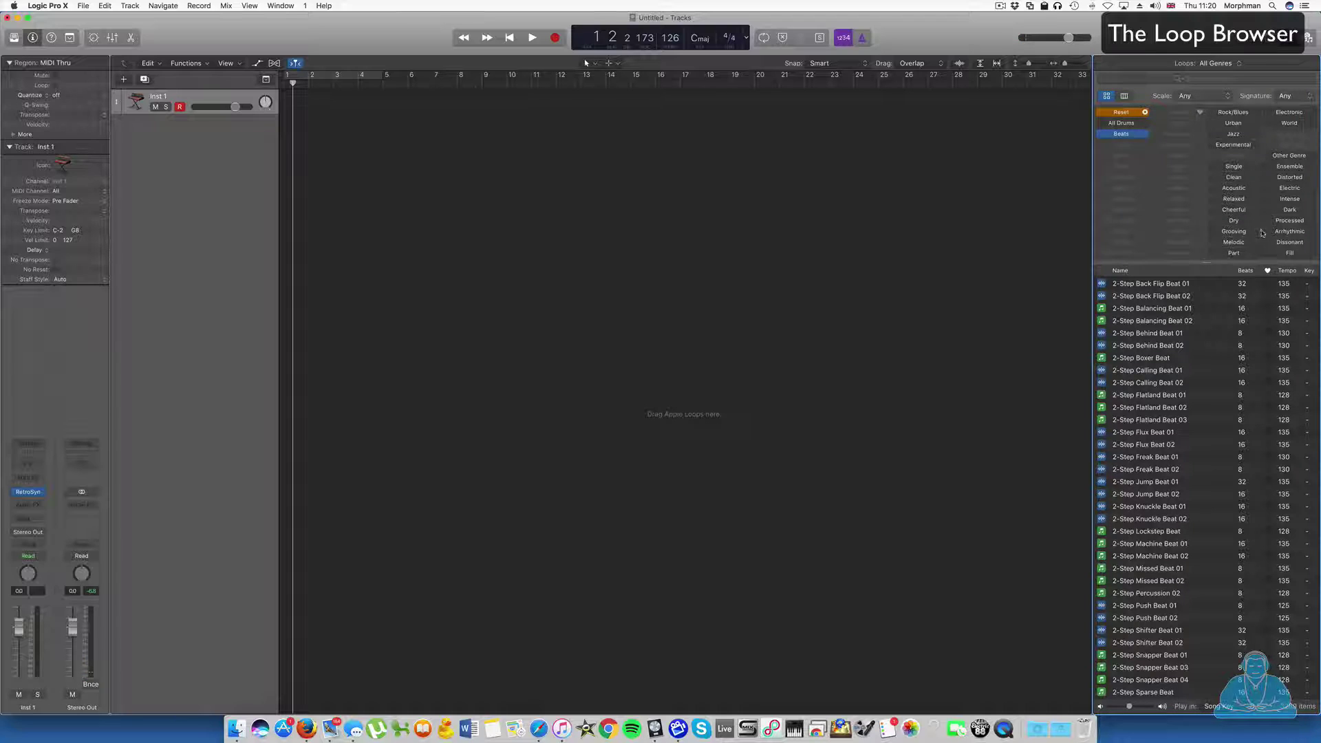
left_click(1289, 114)
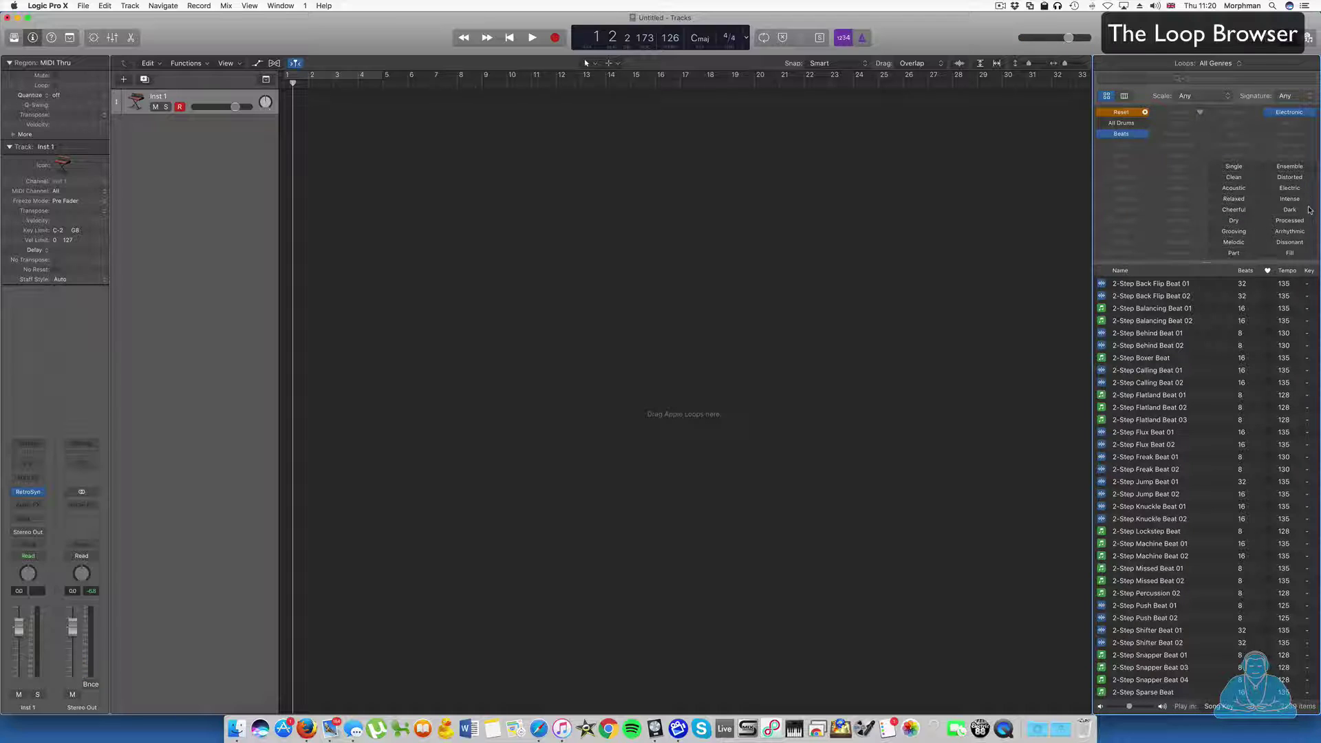
left_click(1294, 199)
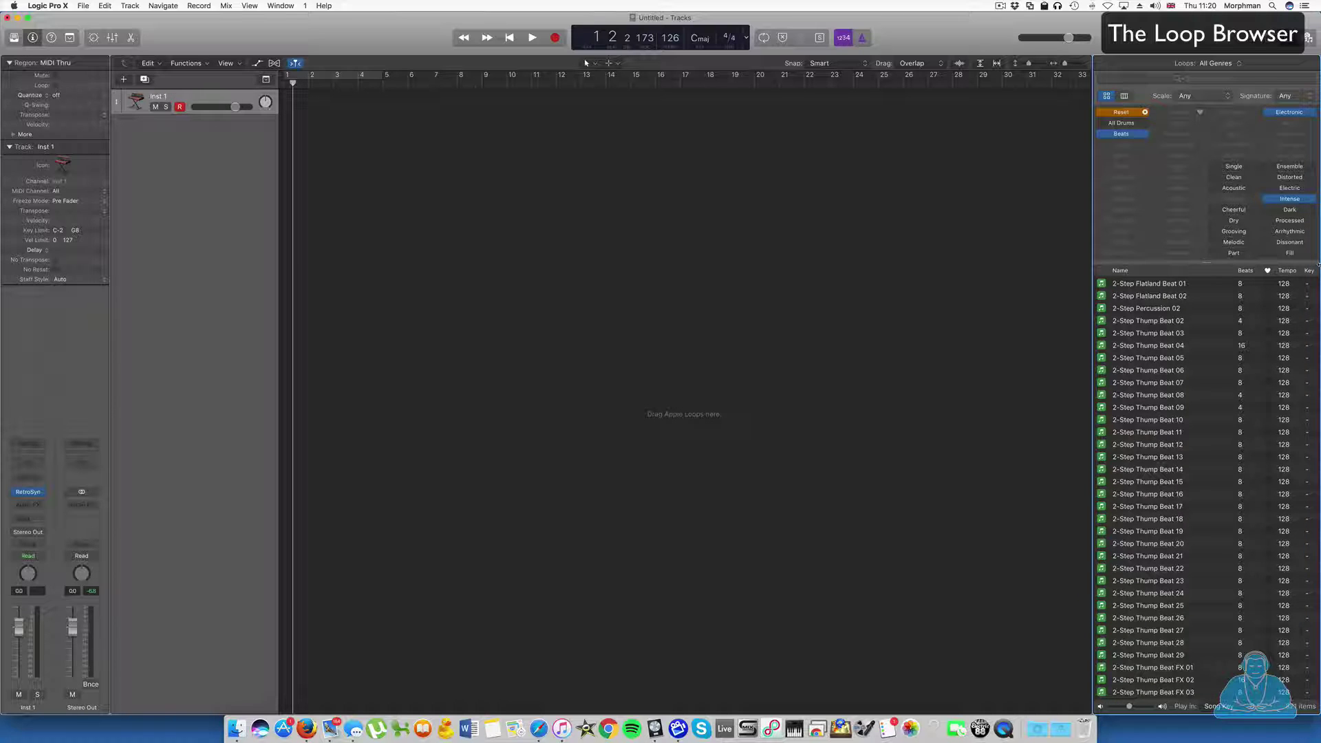
Preview Electro Future Beat, then Euro Accelerator Beat, in the filtered loop list
scroll(1127, 375, "down", 15)
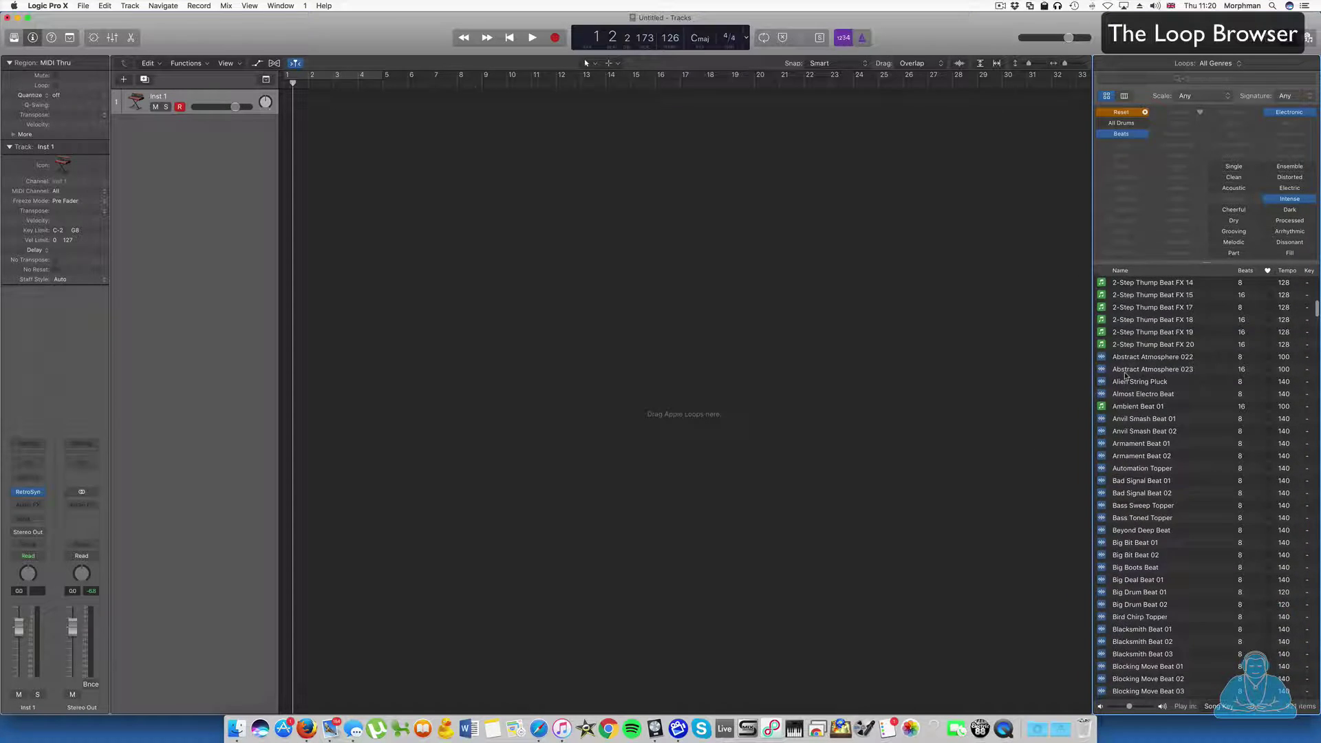
scroll(1126, 375, "down", 20)
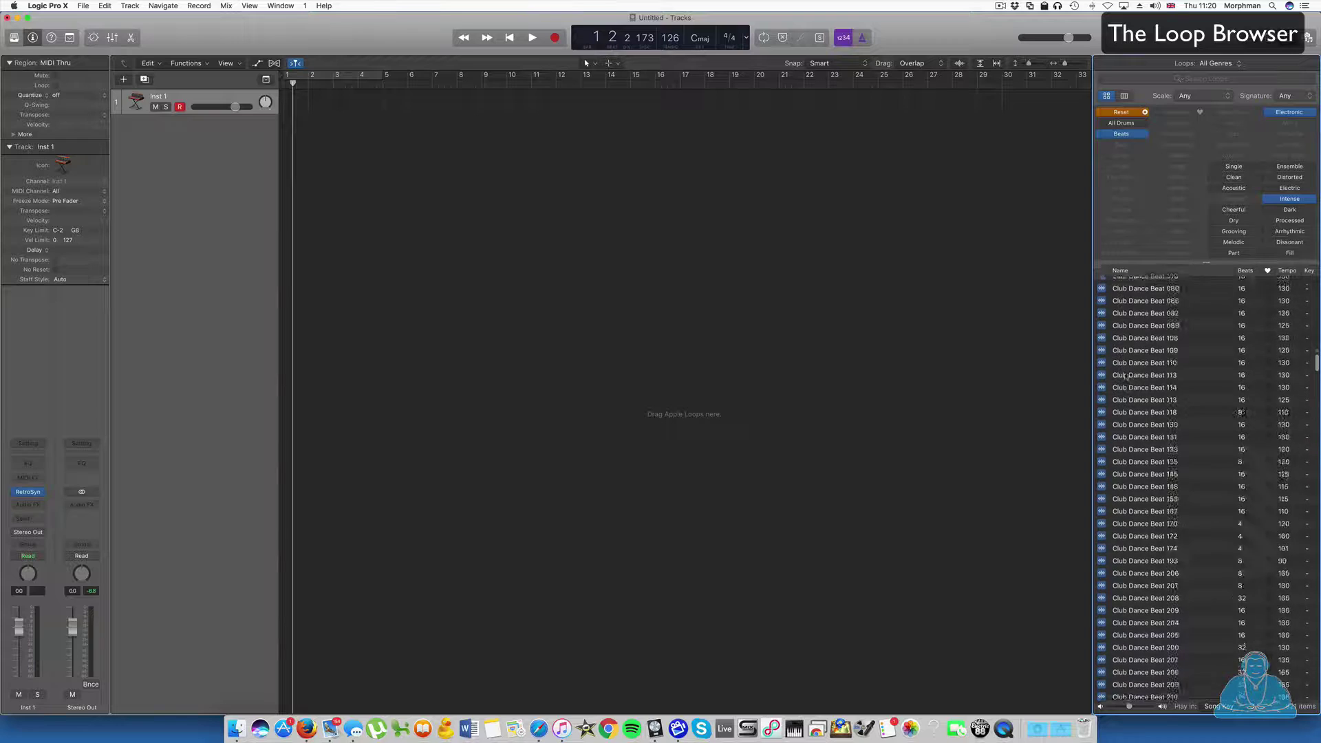
scroll(1126, 377, "down", 12)
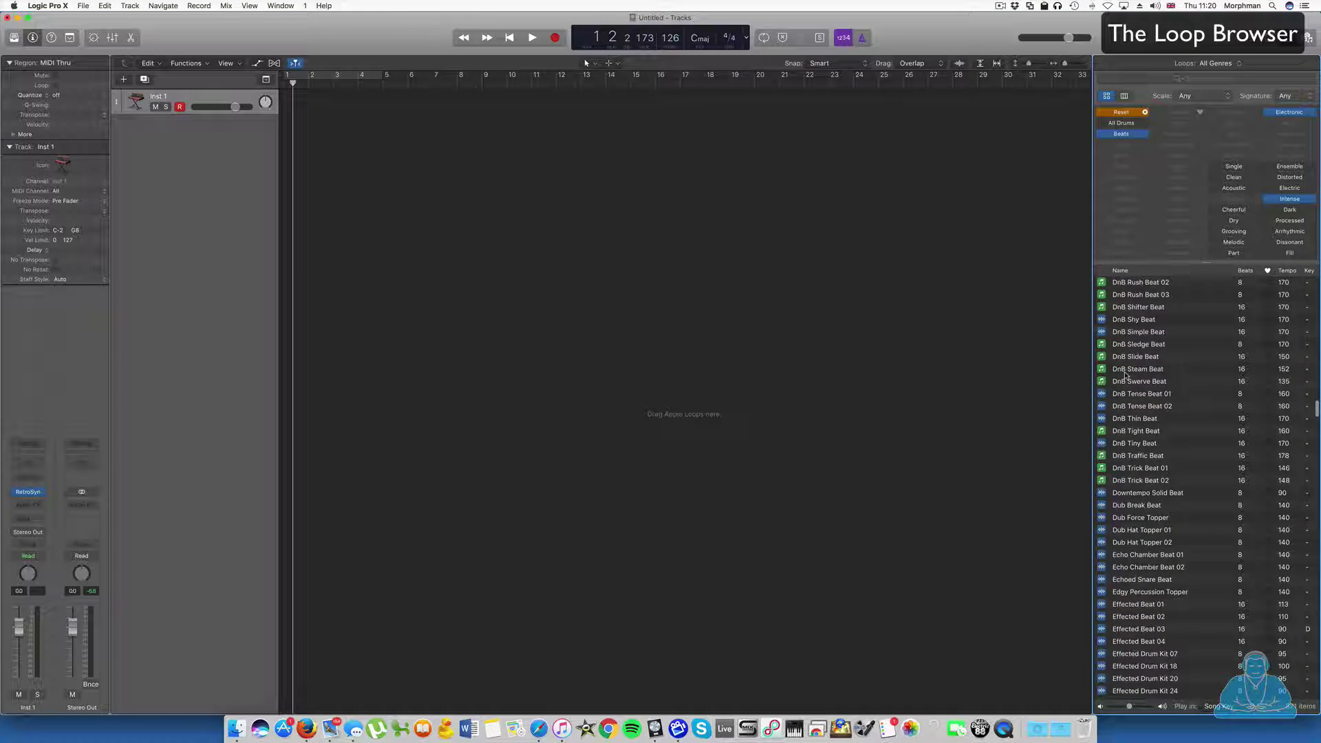
scroll(1131, 375, "down", 8)
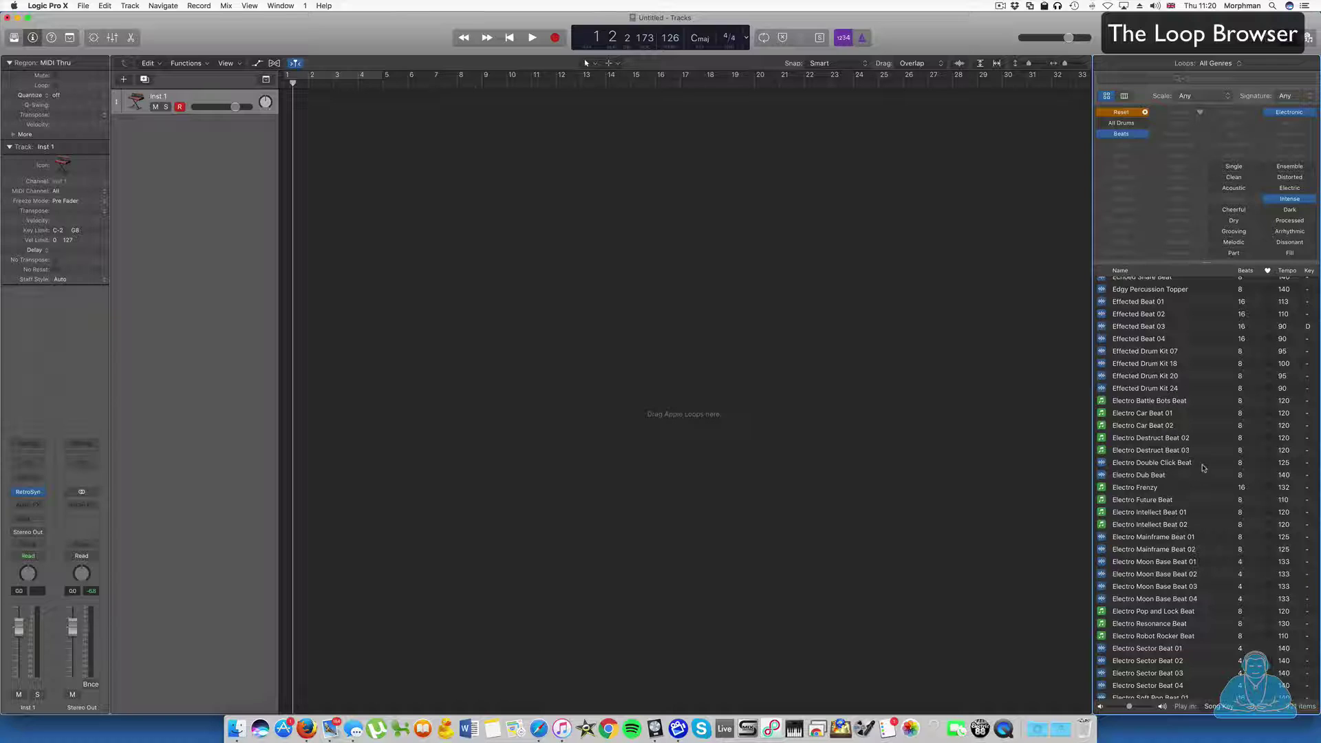
left_click(1125, 500)
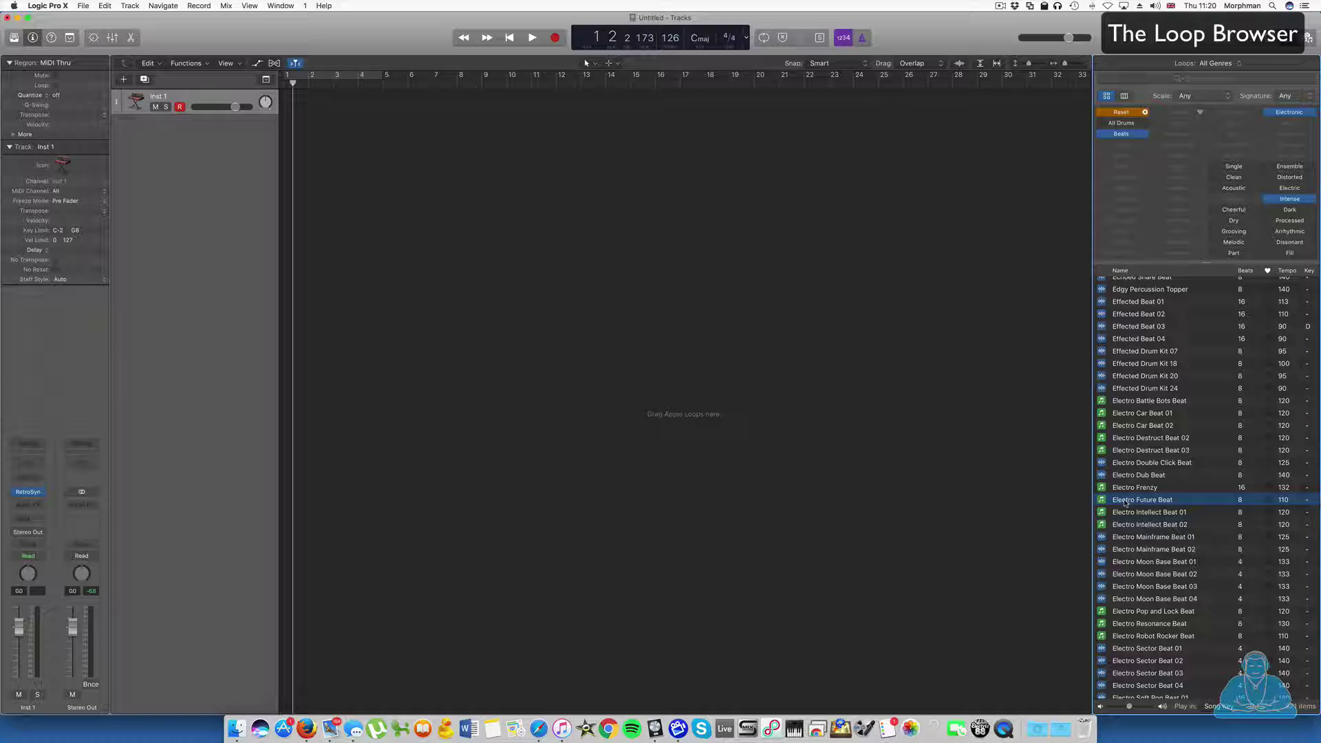
scroll(1129, 516, "down", 3)
scroll(1131, 517, "down", 9)
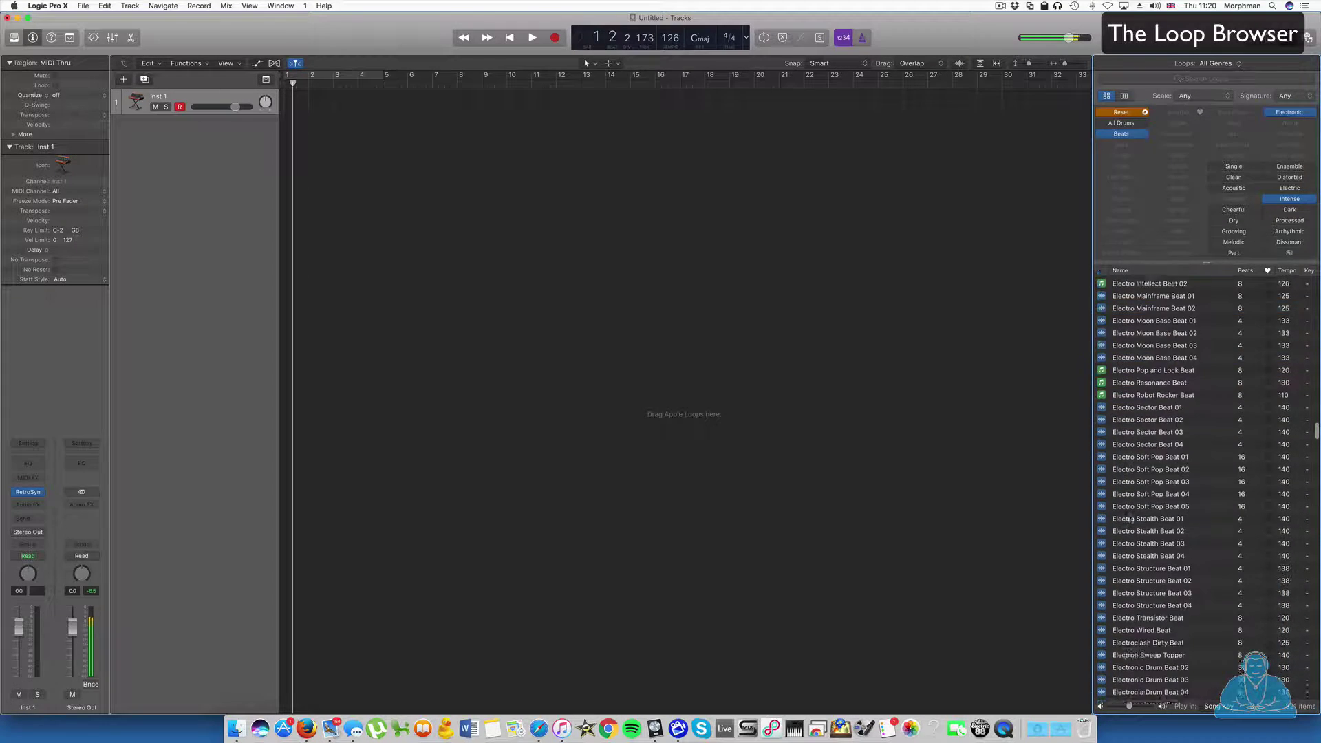
left_click(1145, 501)
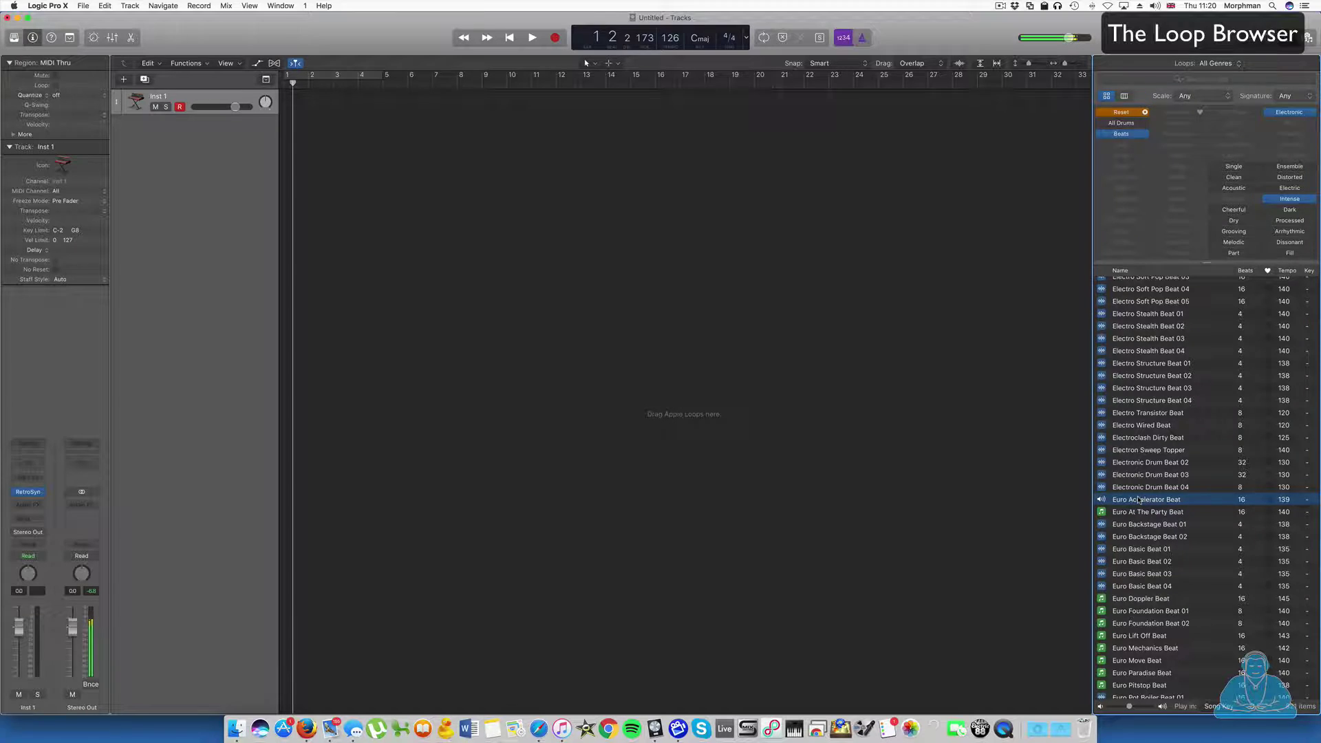
scroll(1140, 500, "down", 4)
Place Euro Accelerator Beat at bar 1 on a new track and cycle-play bars 1–5
left_click_drag(1142, 454, 292, 166)
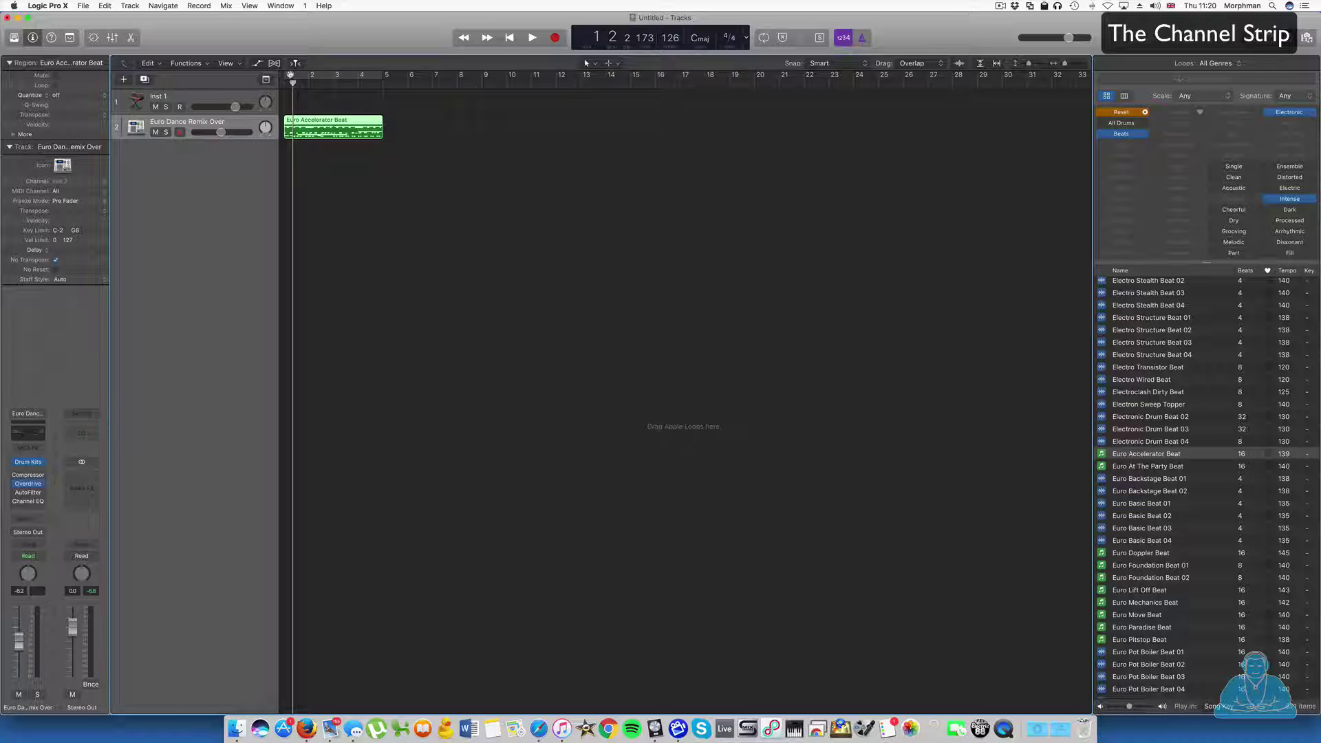
left_click_drag(290, 74, 384, 74)
key("space")
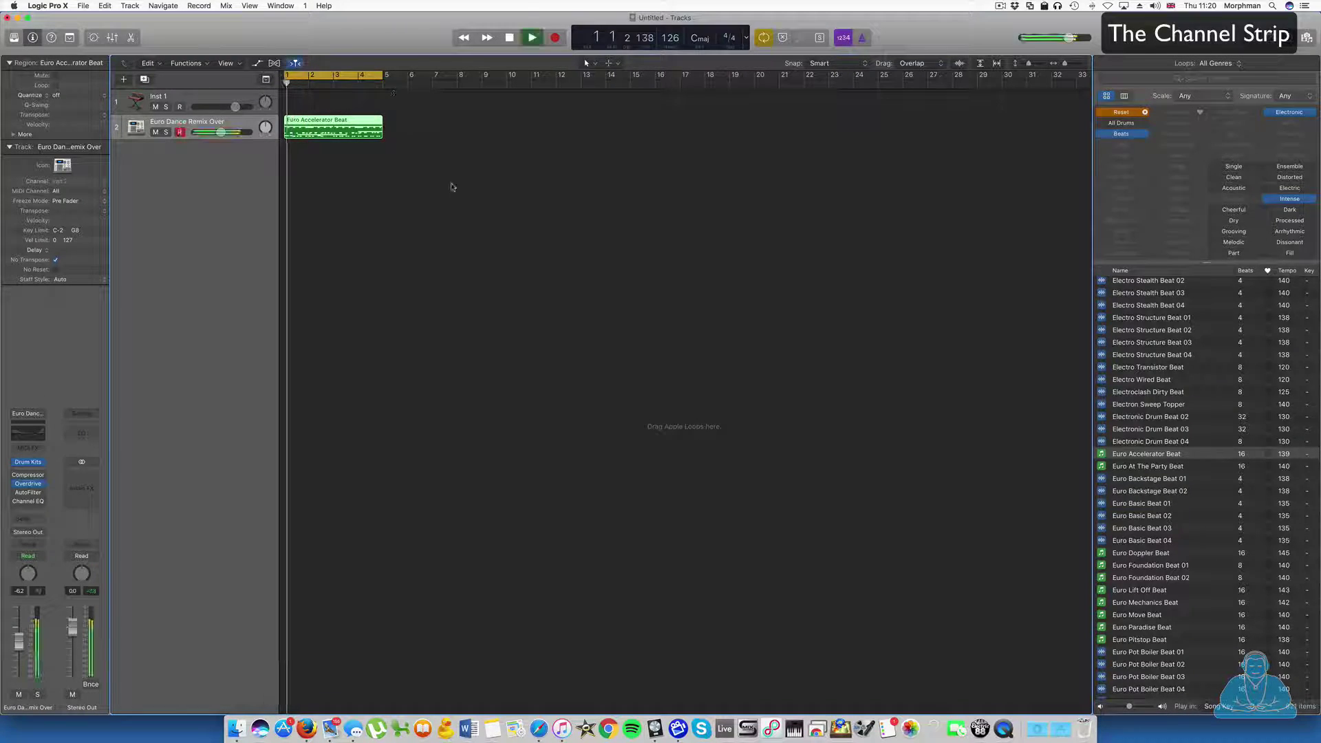
left_click(460, 209)
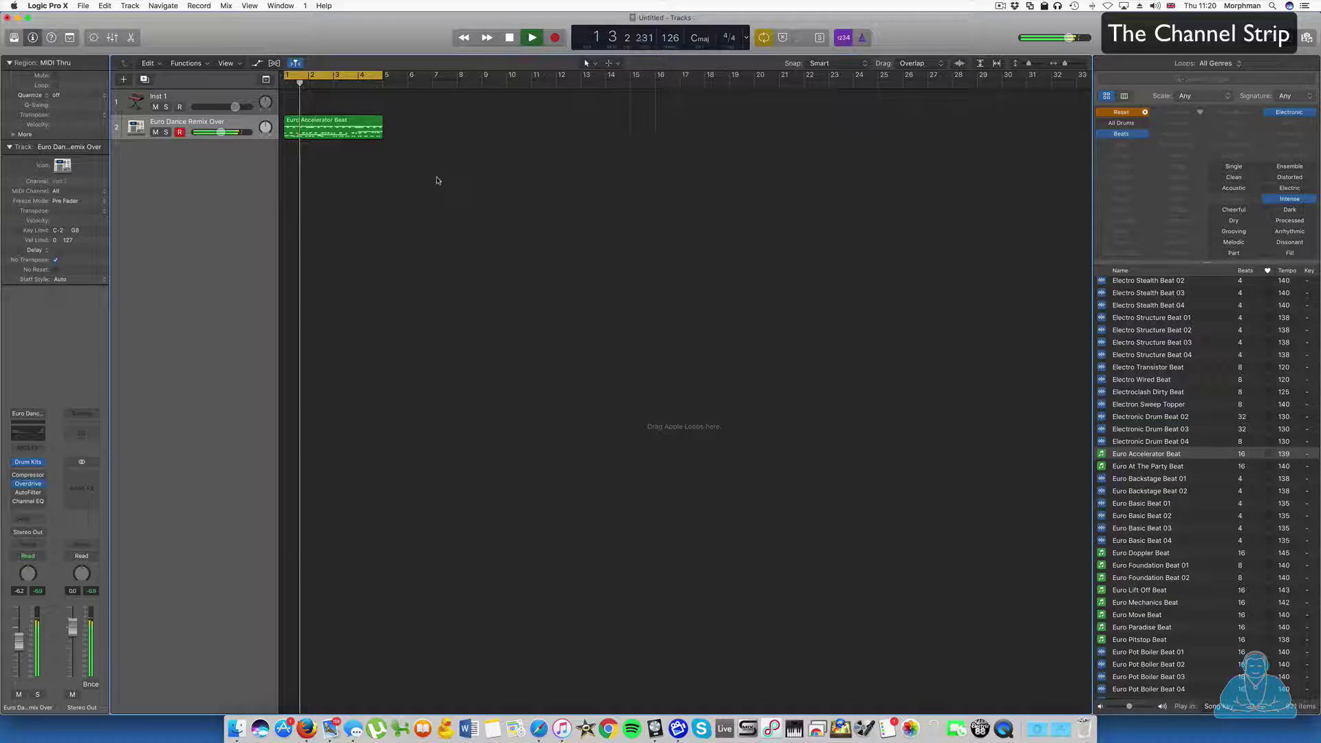
Open the Euro Accelerator Beat region in a taller Piano Roll and stop playback
double_click(324, 126)
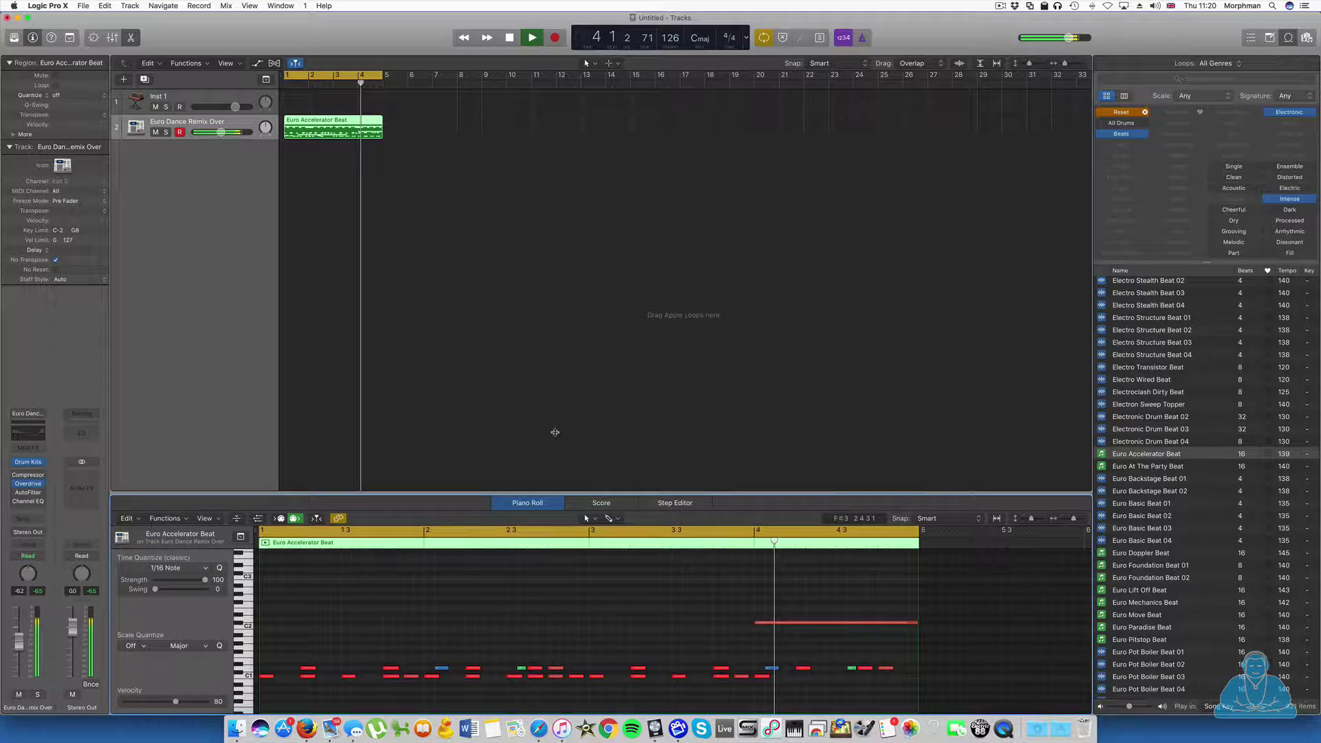
left_click_drag(556, 492, 556, 432)
key("space")
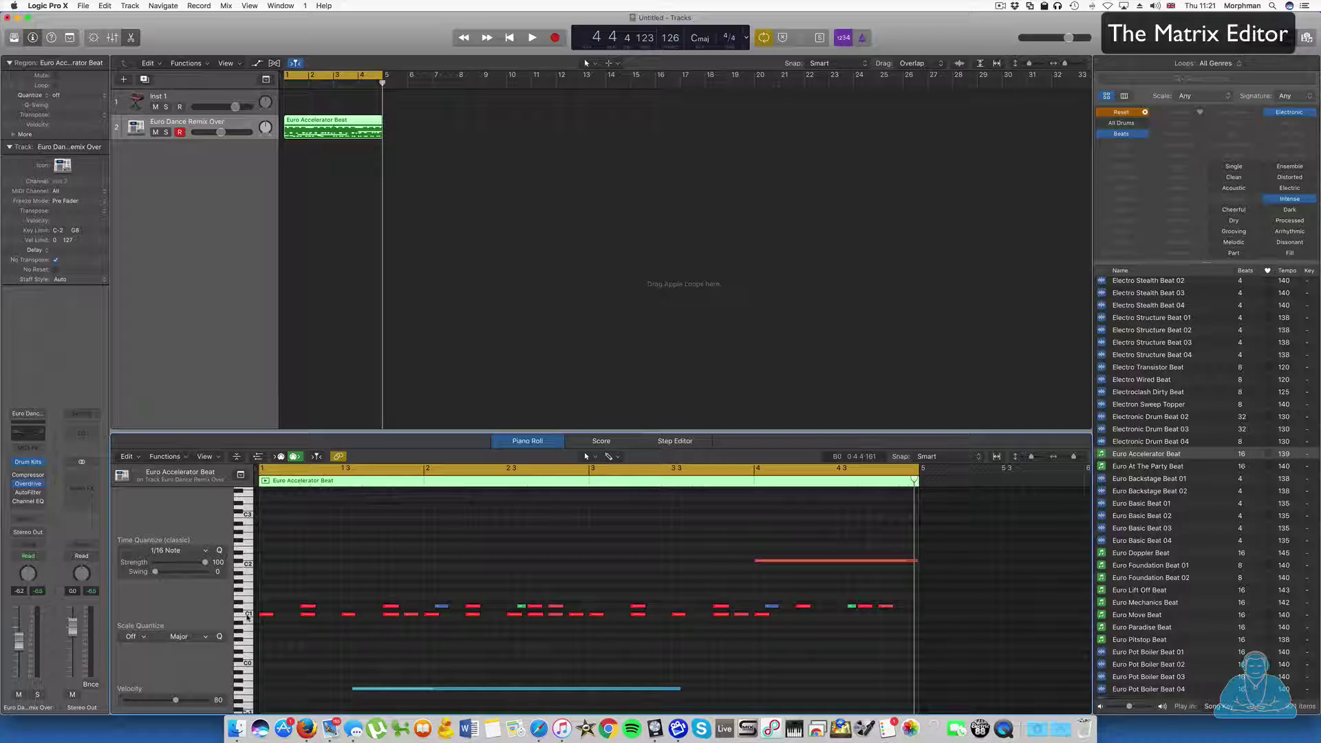
Inspect the B0, C1, C#2 and low cyan note velocities, then replay the loop
left_click(250, 614)
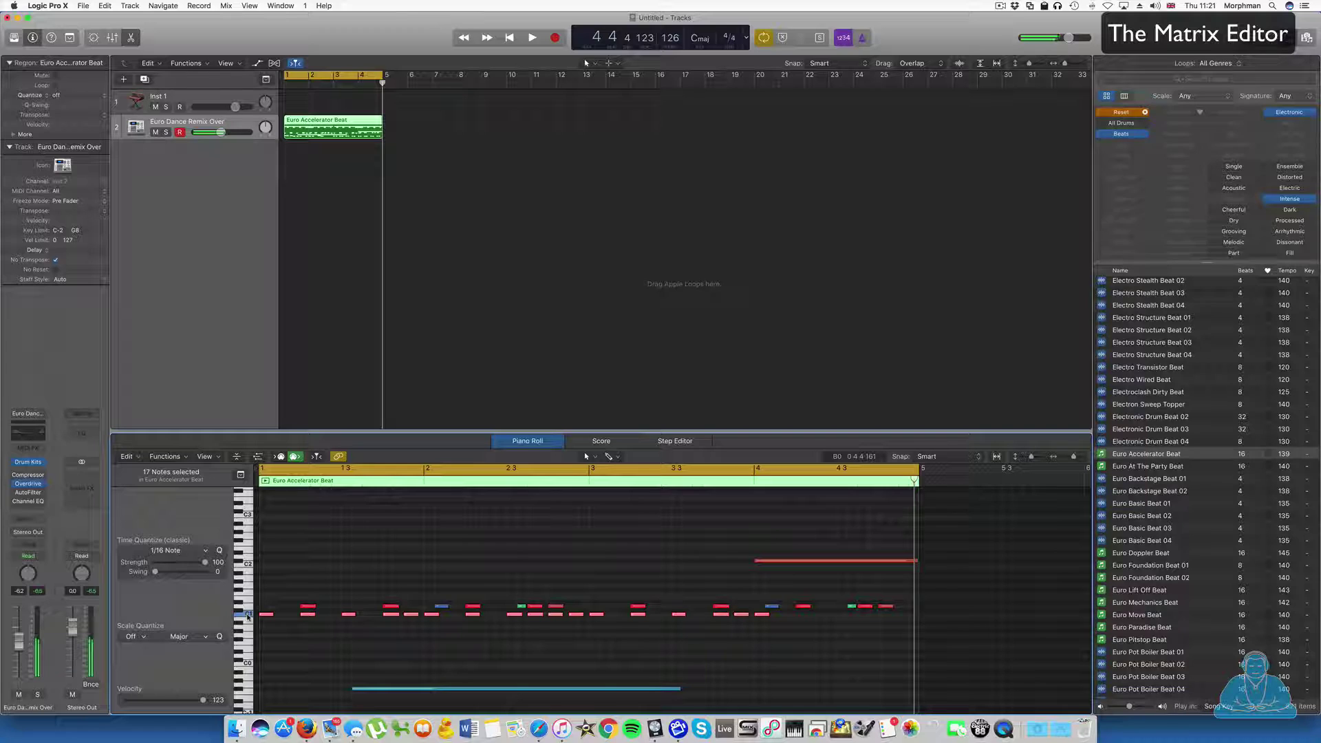
left_click(249, 611)
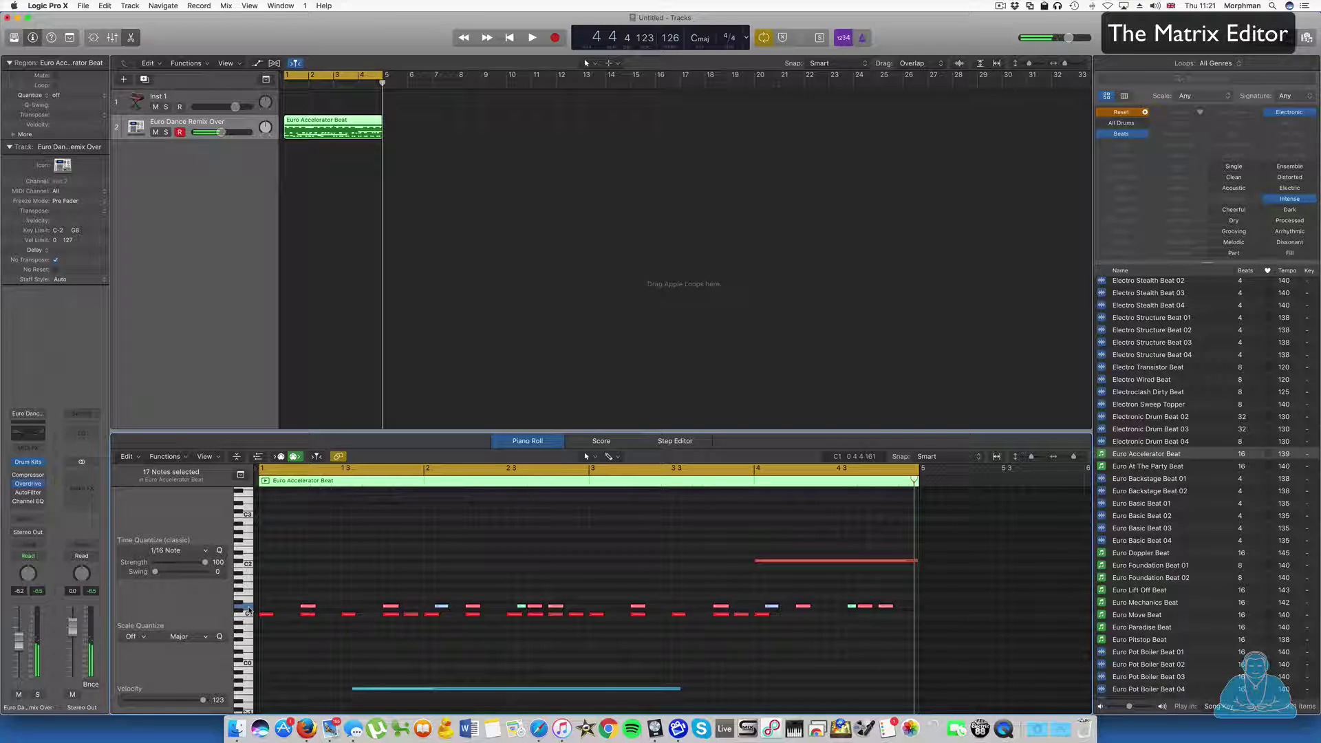
left_click(840, 562)
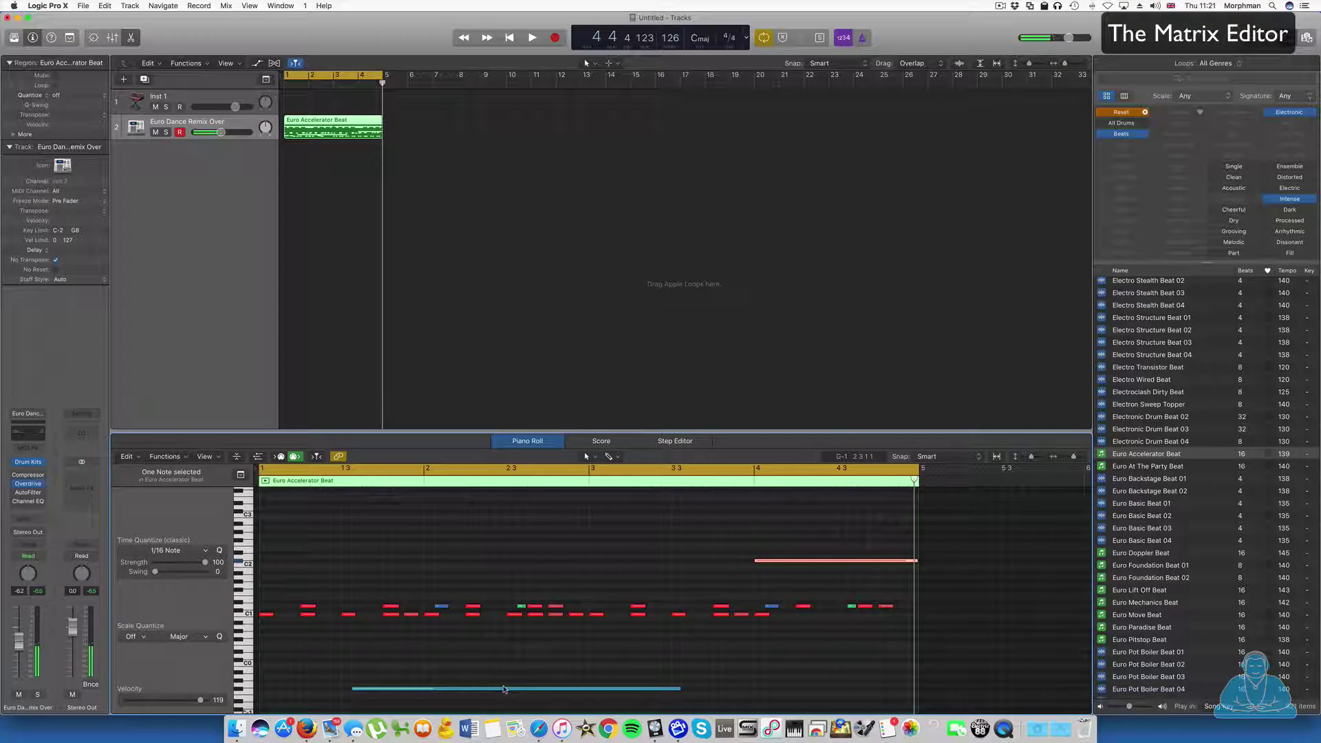
left_click(504, 689)
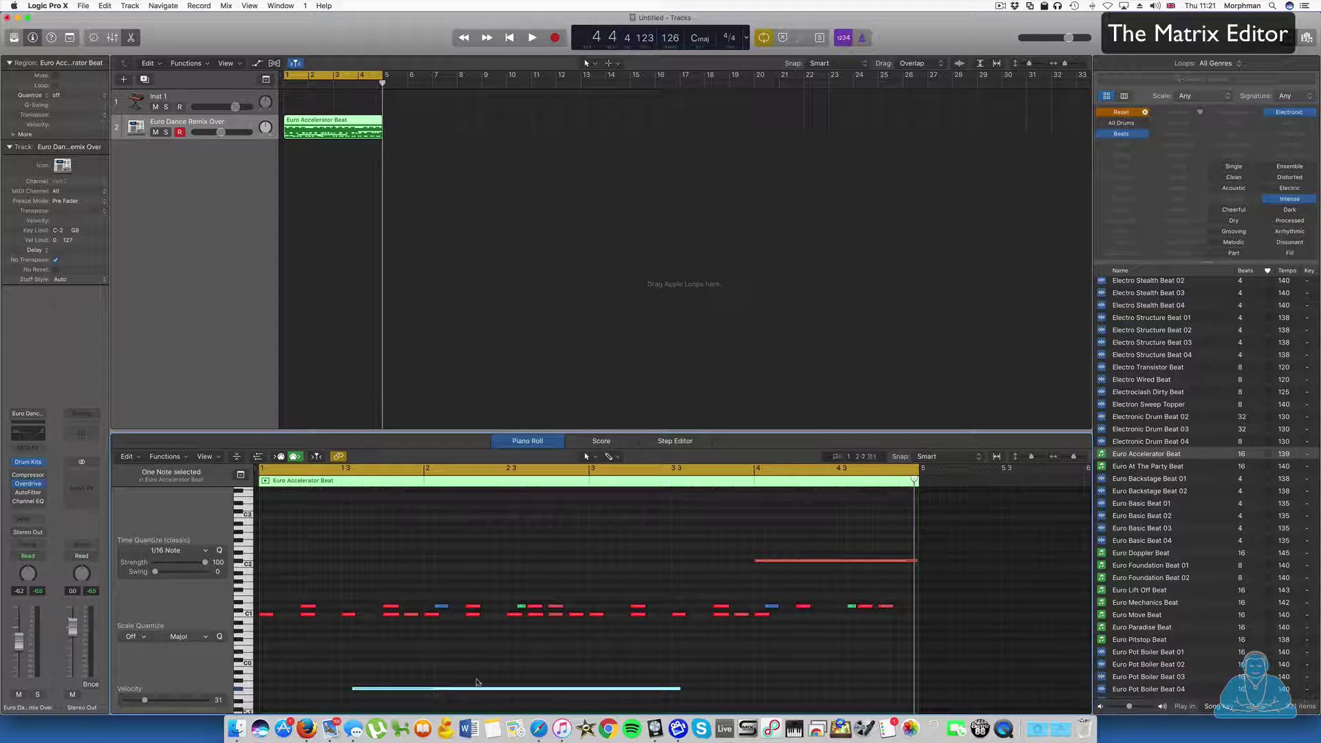
key("space")
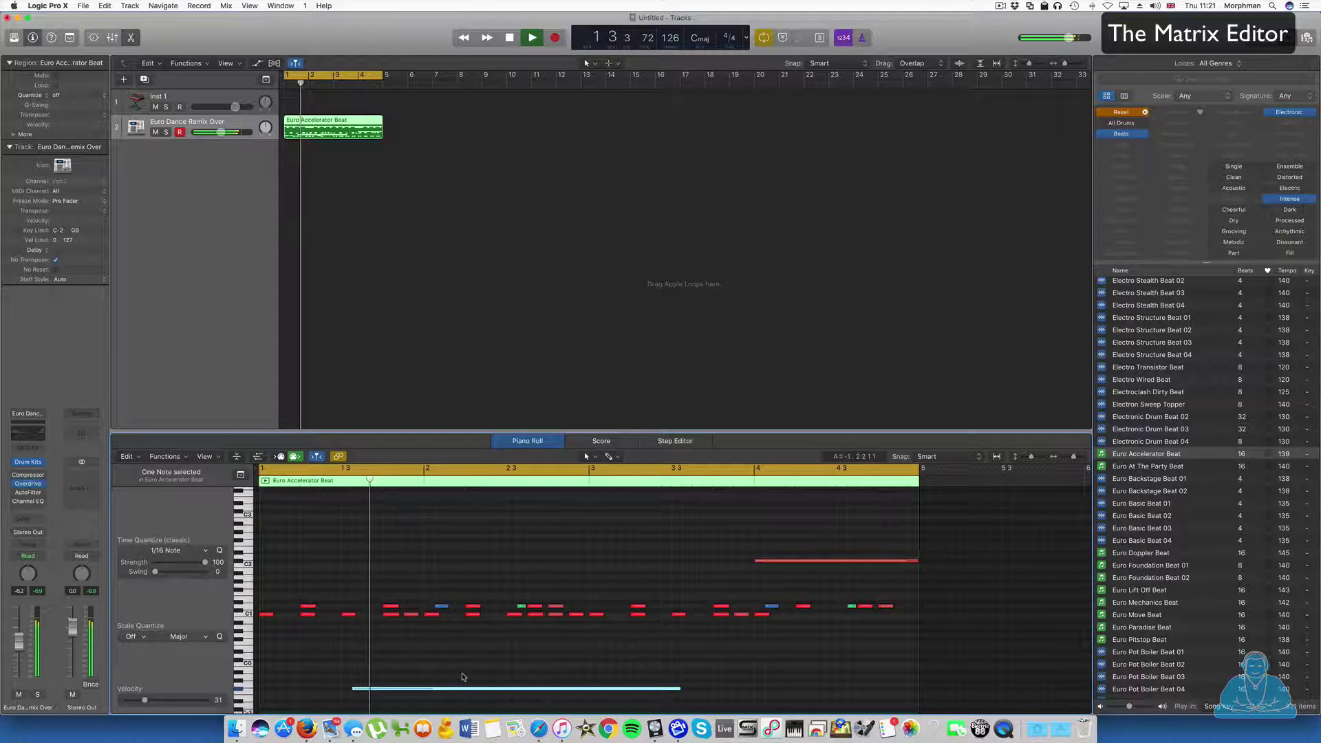
scroll(482, 640, "up", 5)
scroll(485, 633, "up", 6)
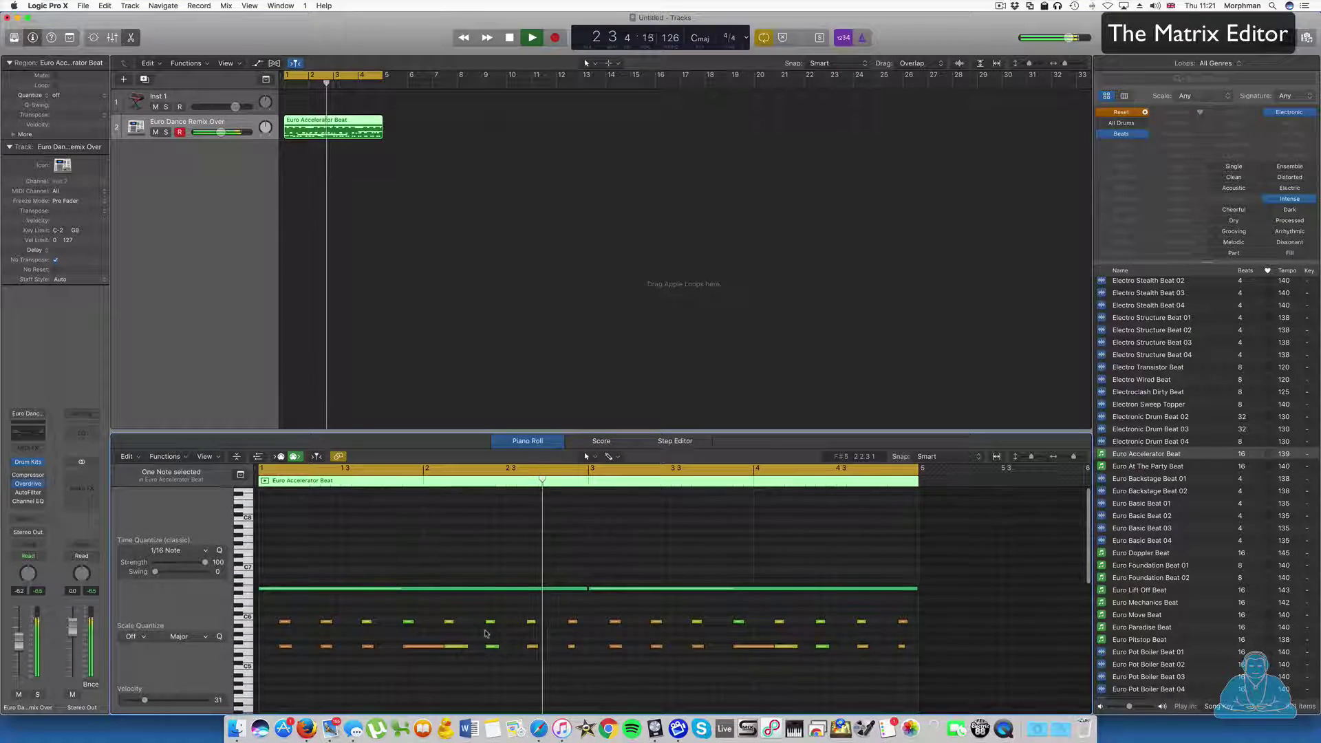
scroll(296, 627, "down", 10)
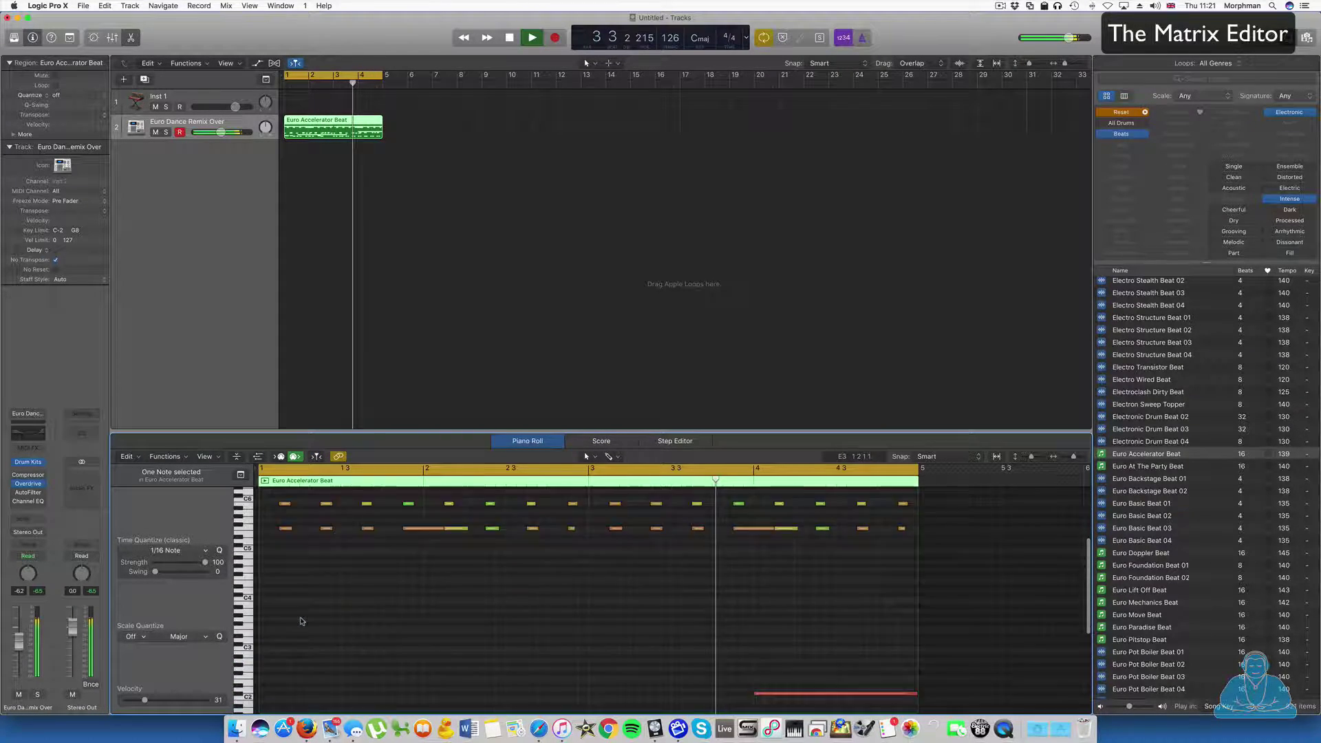
scroll(351, 620, "down", 4)
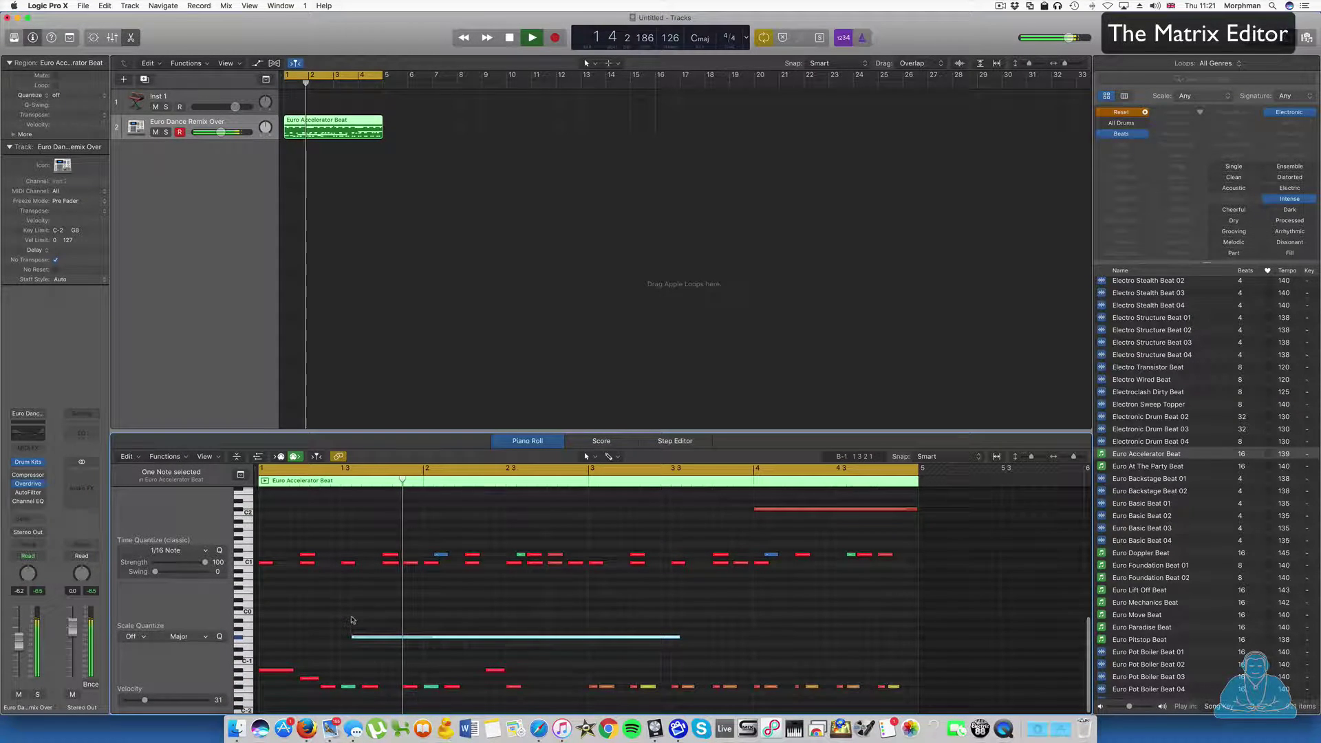
Copy the Euro Accelerator Beat region to bar 9 and delete the 32 selected notes
key("space")
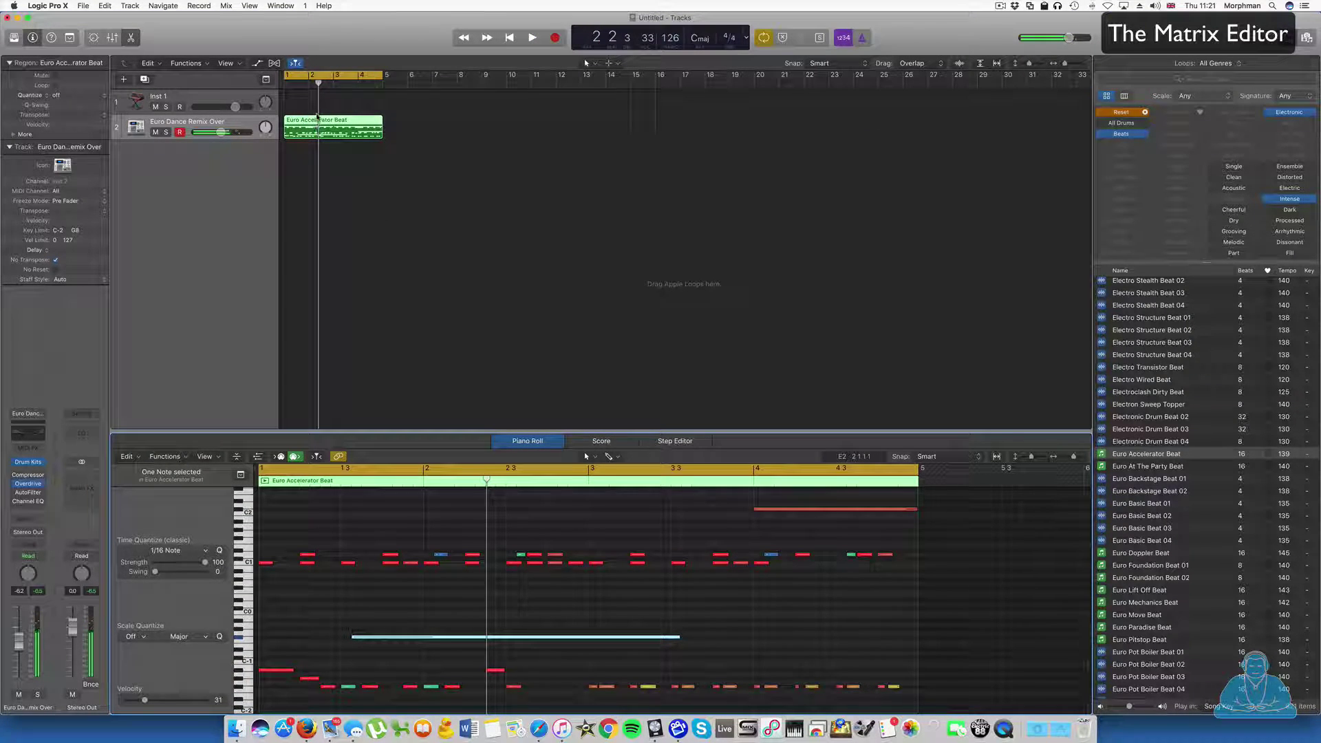
left_click_drag(319, 118, 545, 118)
left_click(313, 123)
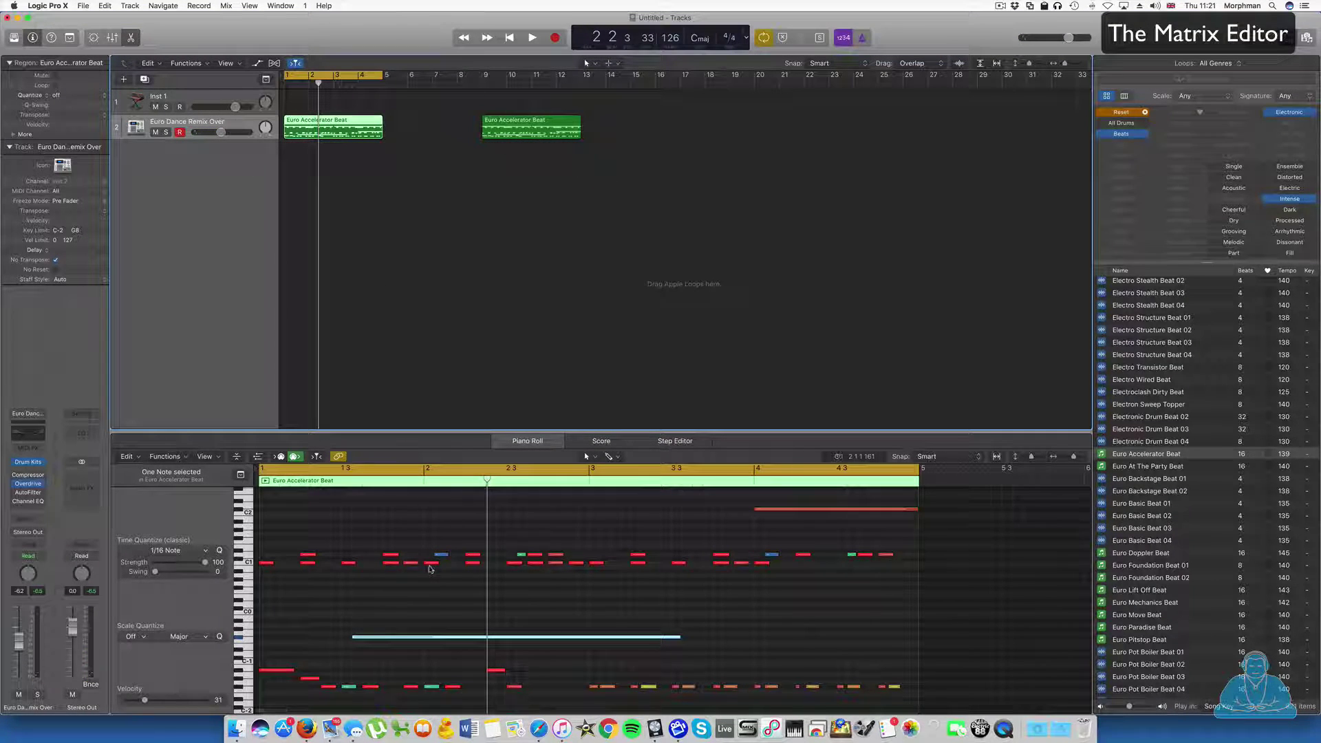
scroll(434, 566, "up", 3)
left_click_drag(266, 570, 893, 639)
key("Delete")
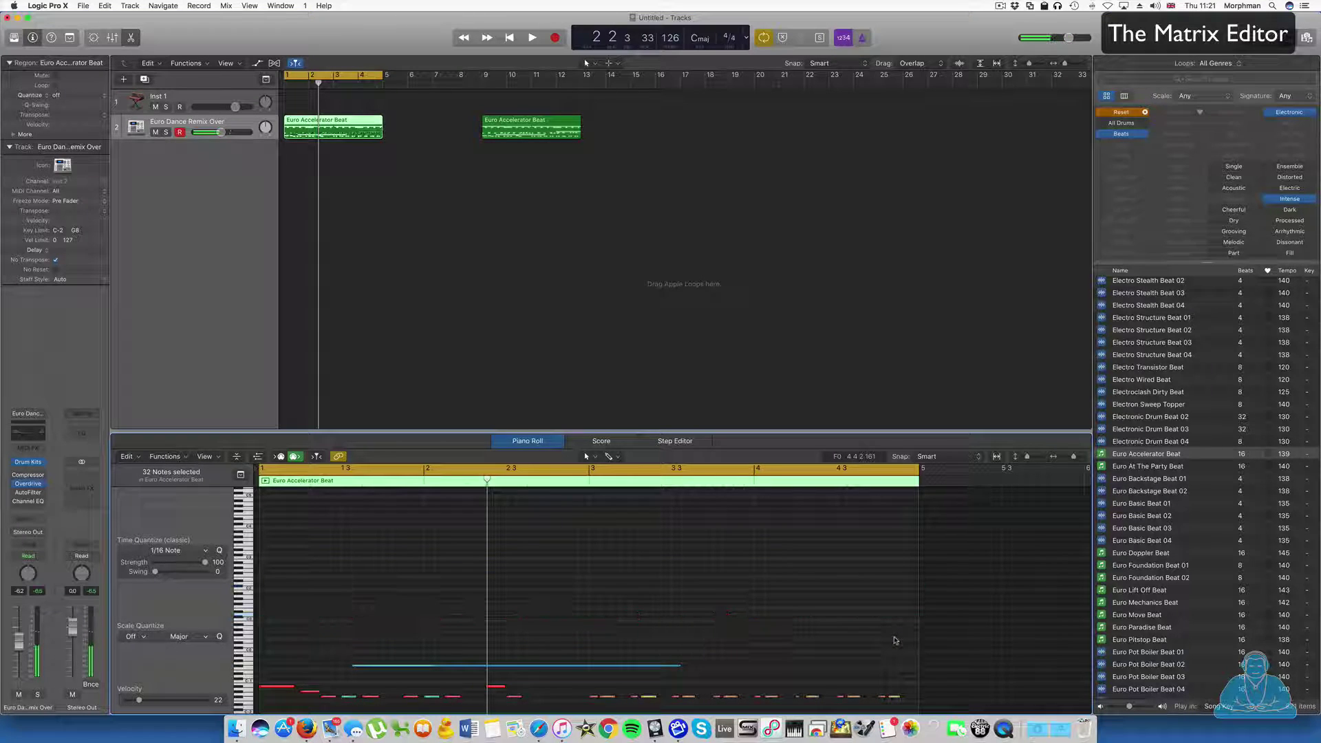
key("space")
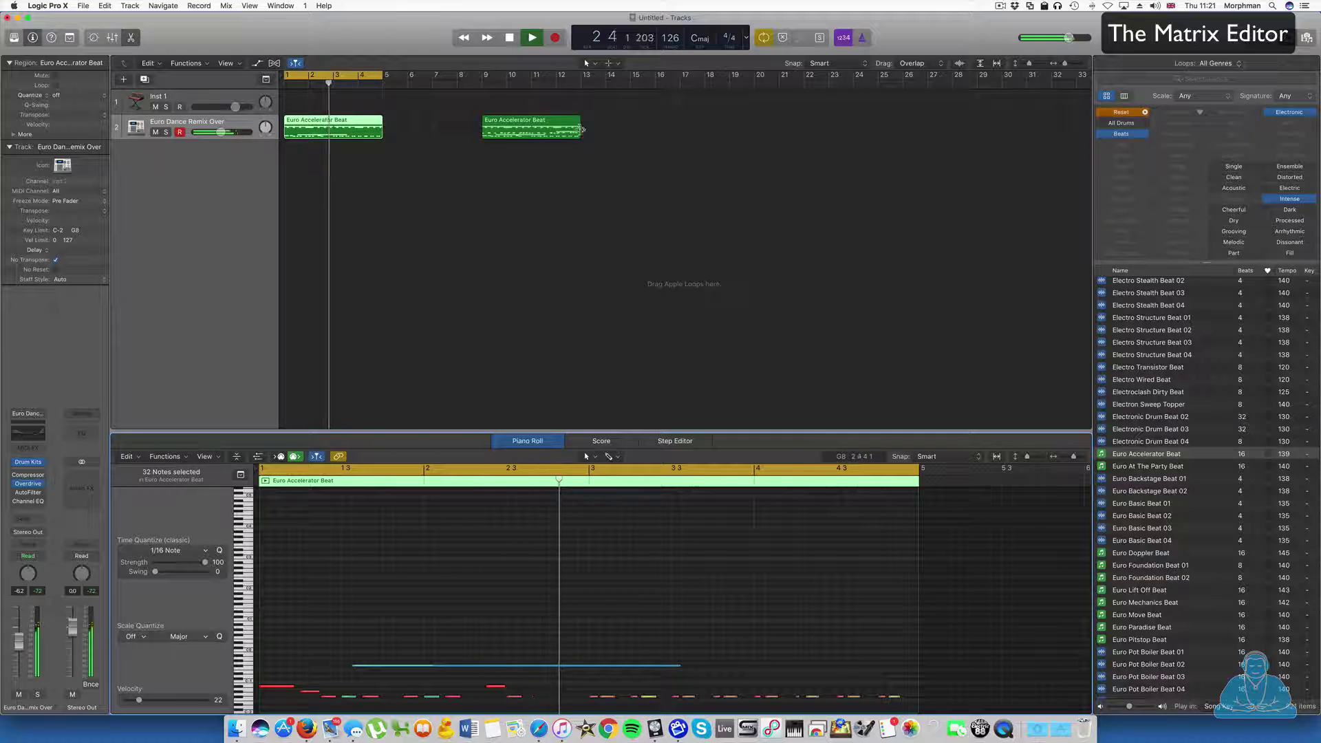
Move the copied region to bar 5 and set the cycle to bars 5–9
left_click_drag(531, 123, 432, 122)
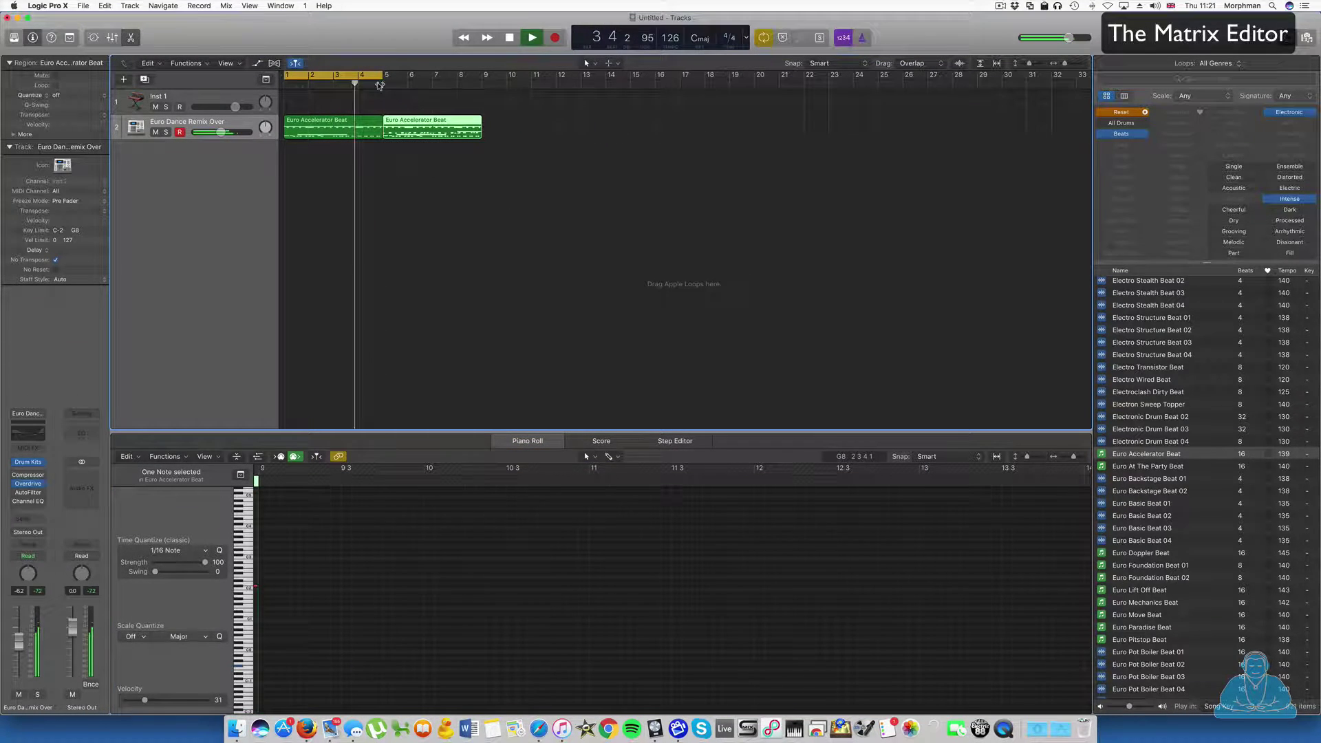
left_click(381, 75)
left_click_drag(385, 77, 481, 77)
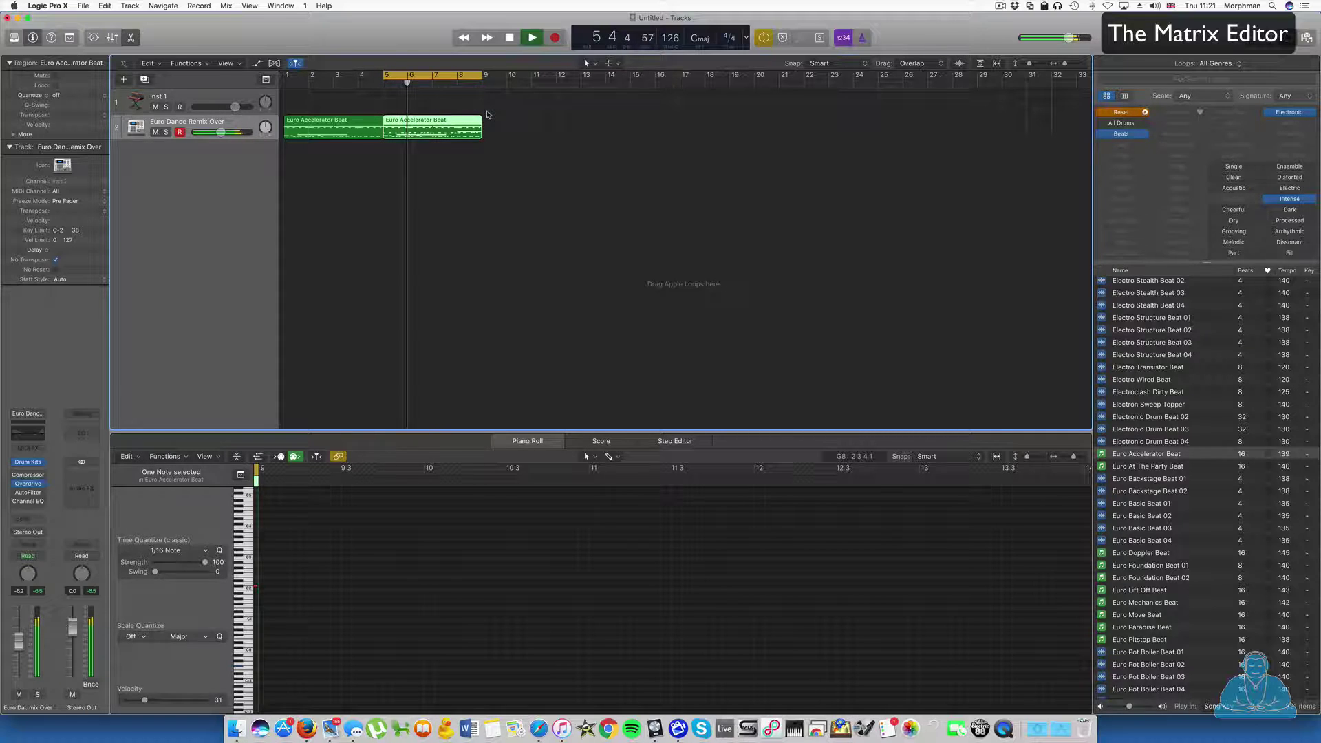
key("space")
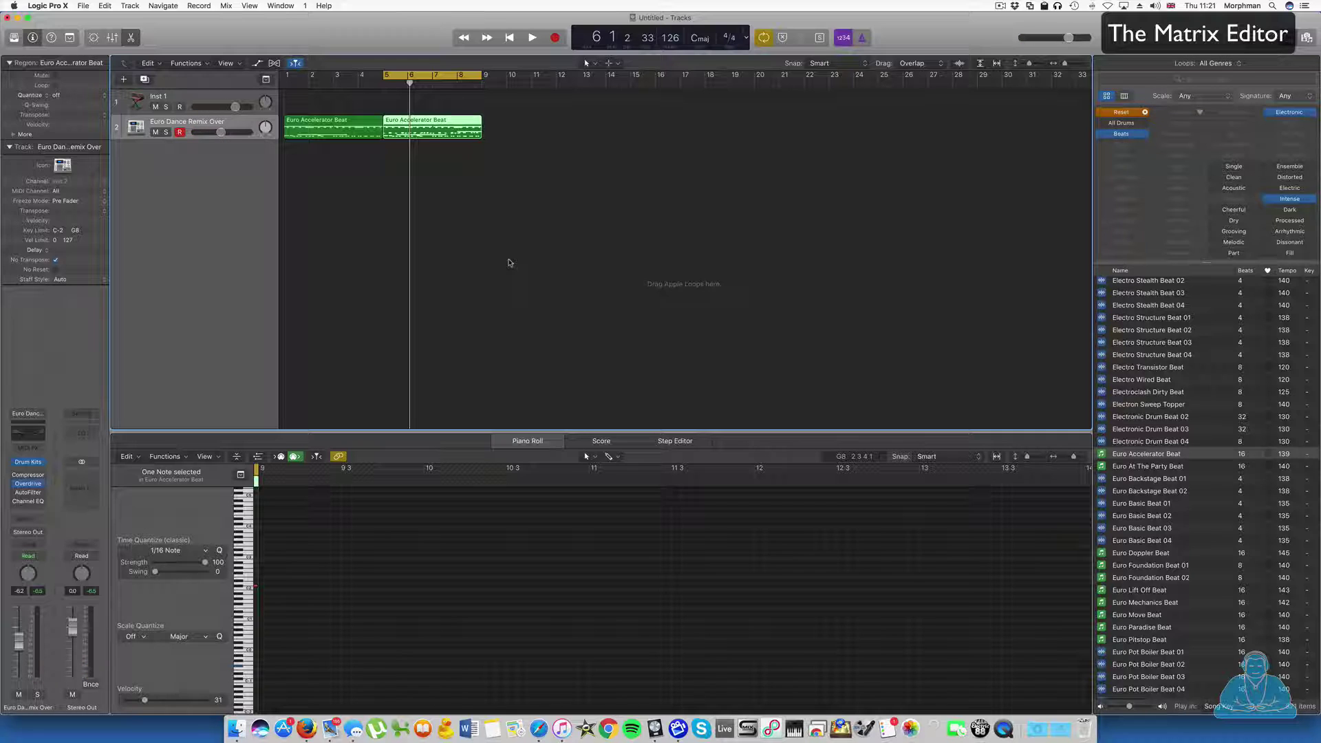
Select the Inst 1 track header
left_click(208, 102)
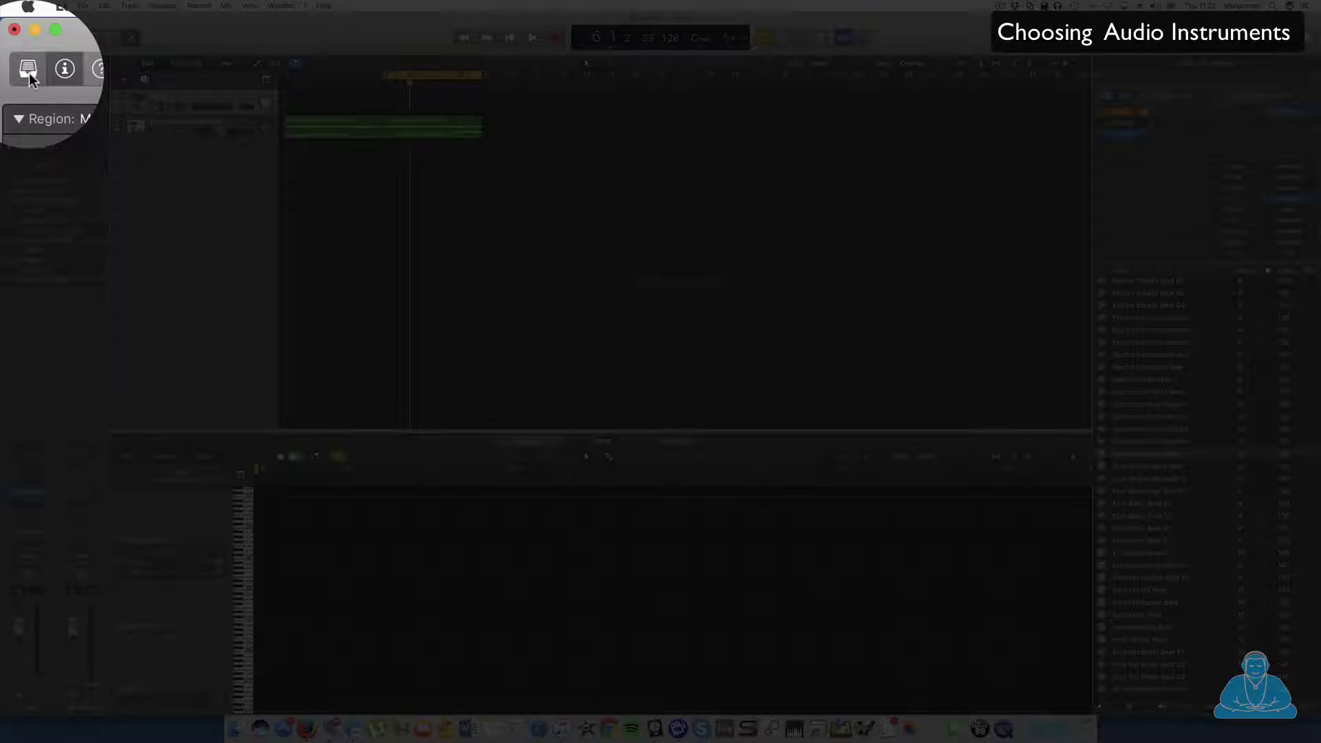
Load Synthesizer > Bass > Hard Tech Bass on Inst 1 after trying Divine Bass, and audition it
left_click(14, 37)
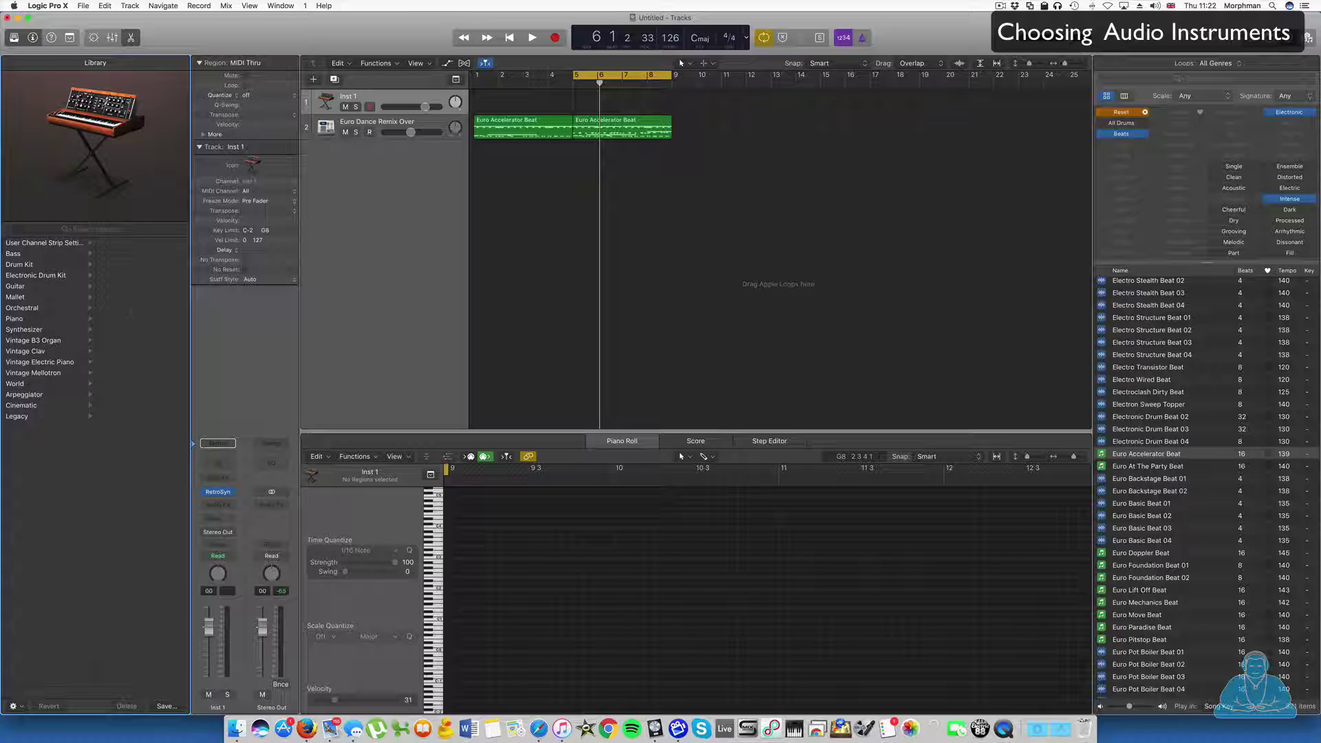
left_click(15, 254)
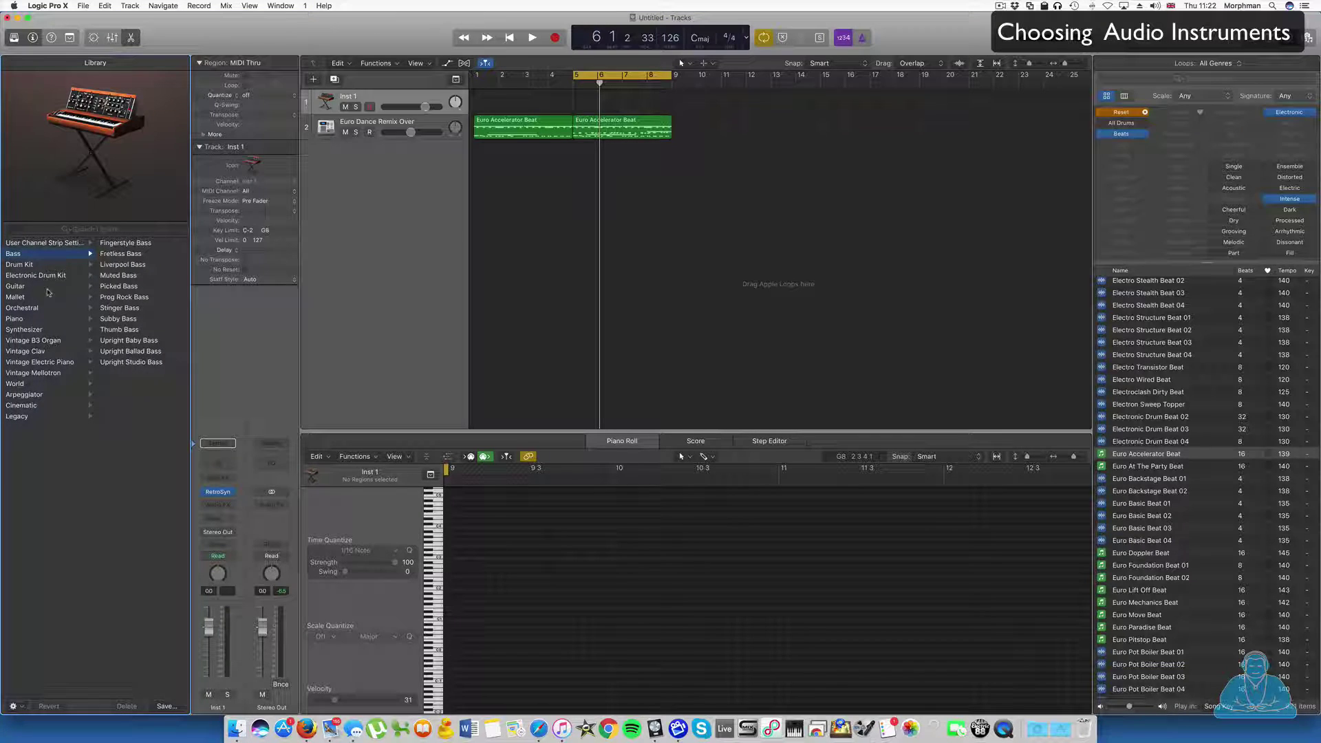
left_click(21, 331)
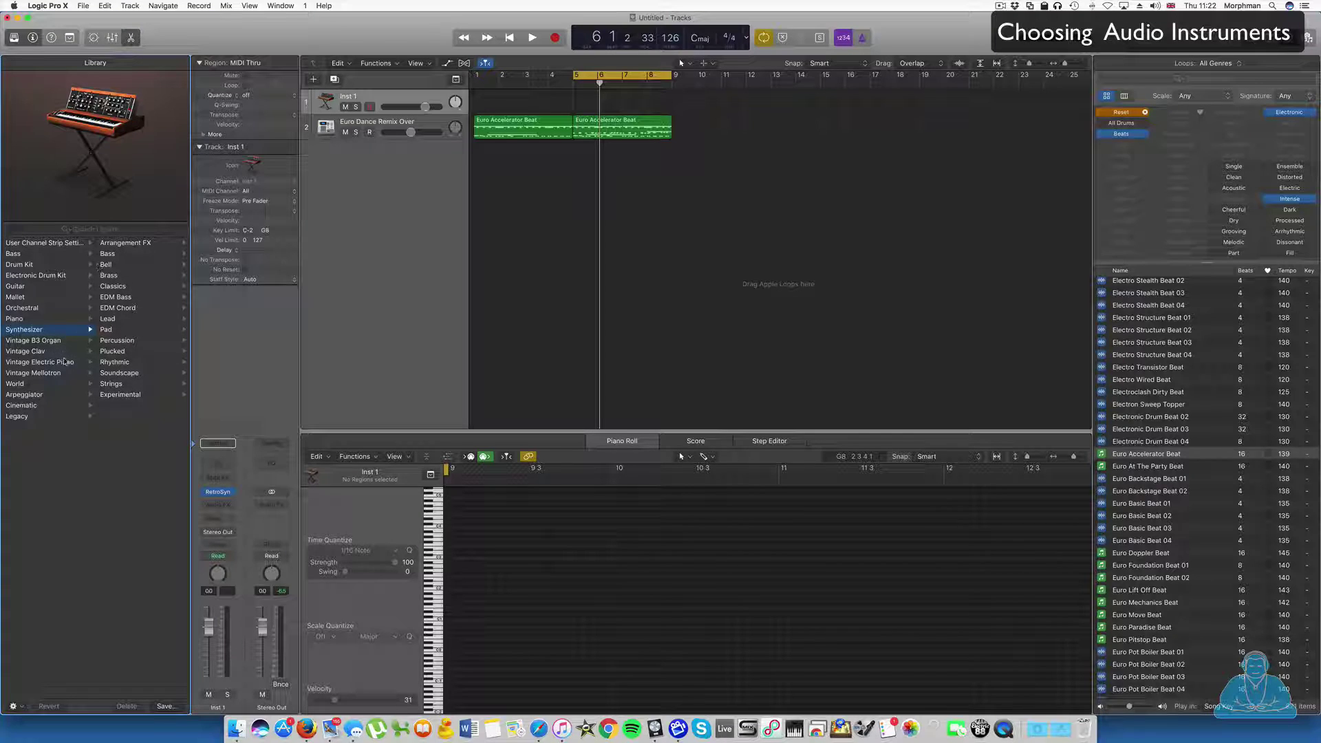
left_click(125, 255)
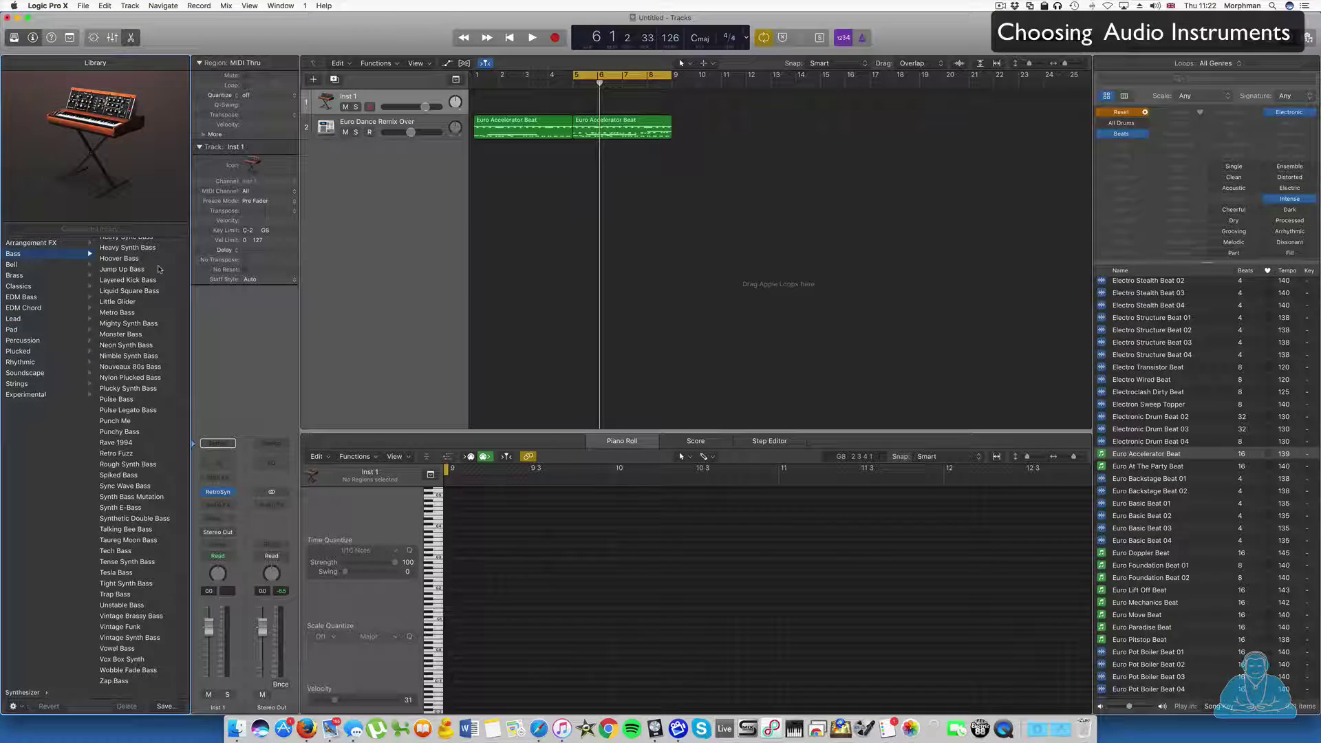
scroll(152, 297, "up", 10)
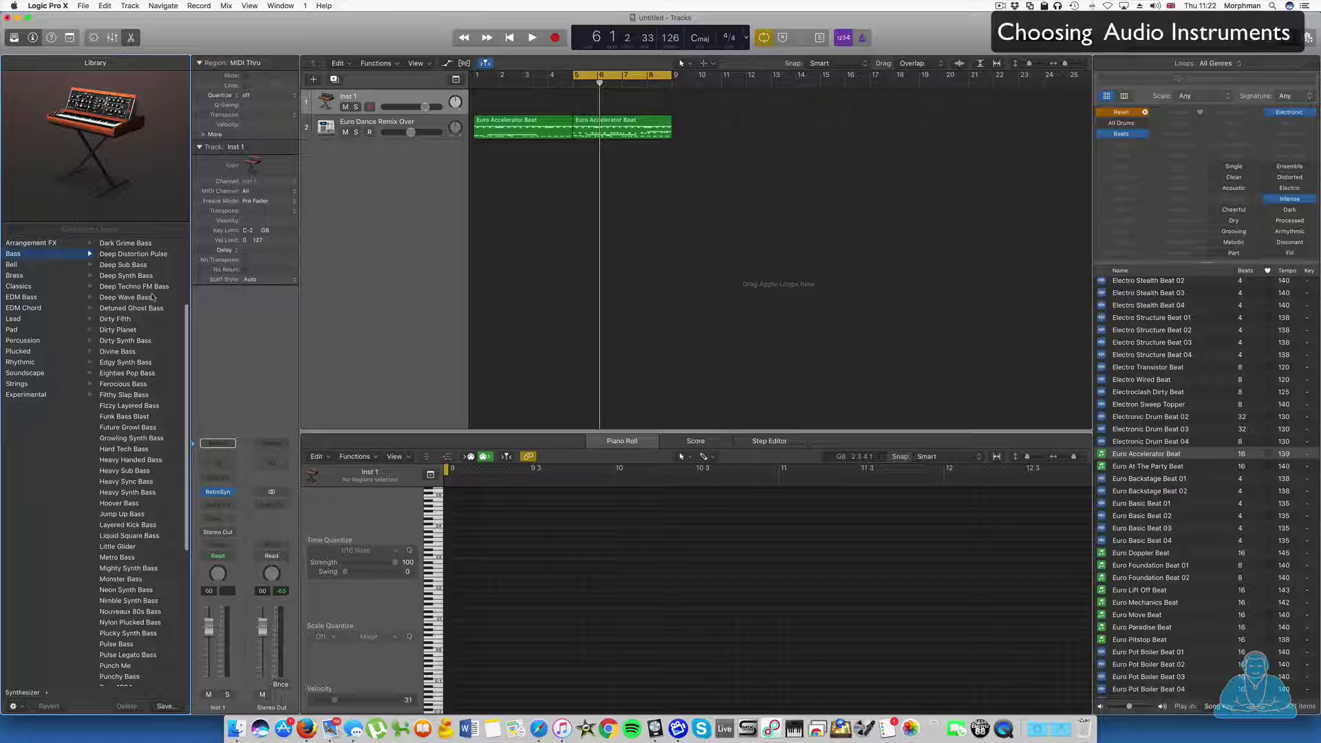
scroll(160, 356, "down", 3)
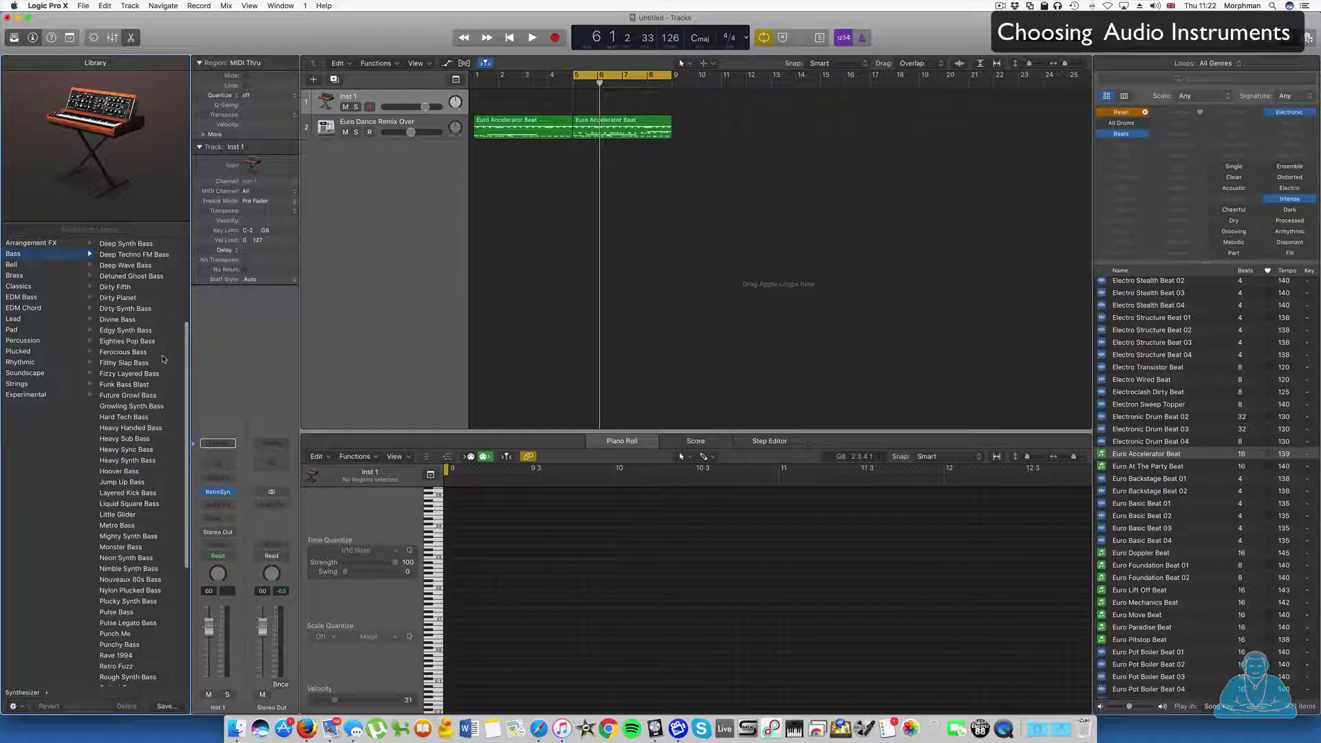
left_click(122, 321)
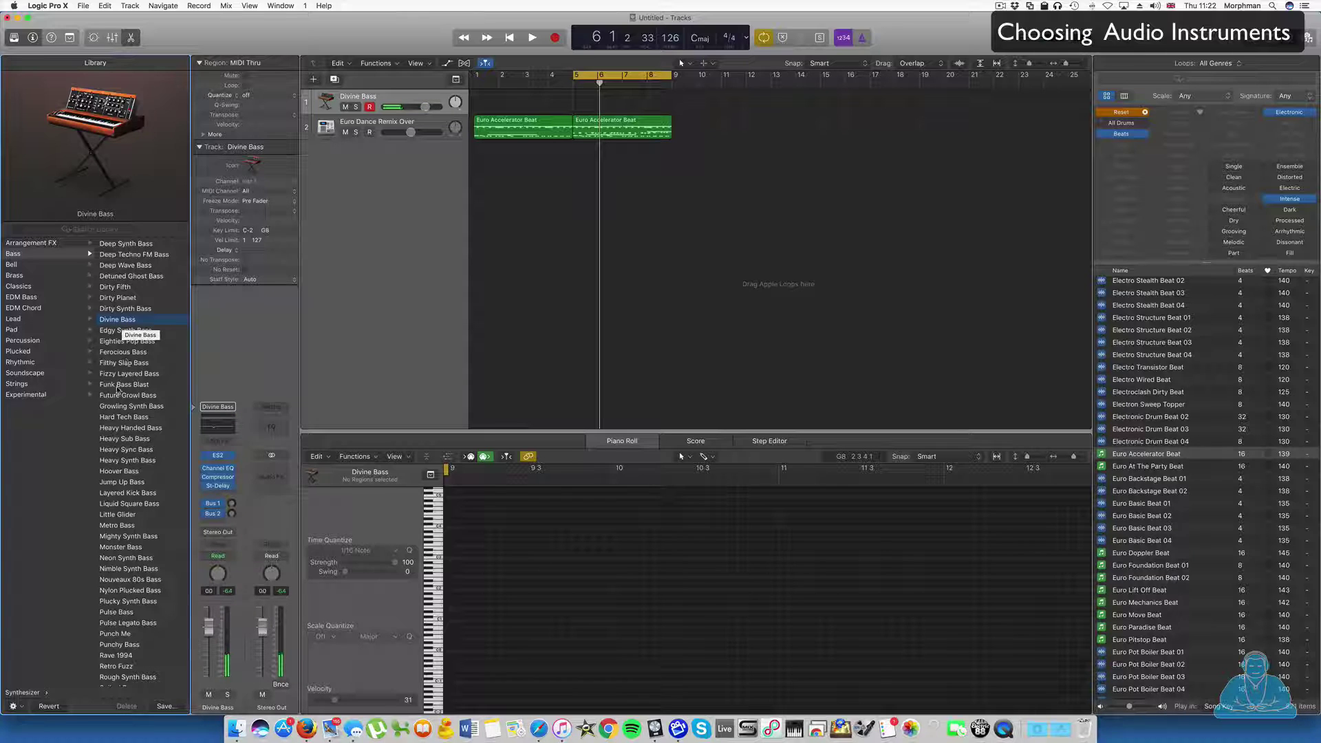
left_click(124, 417)
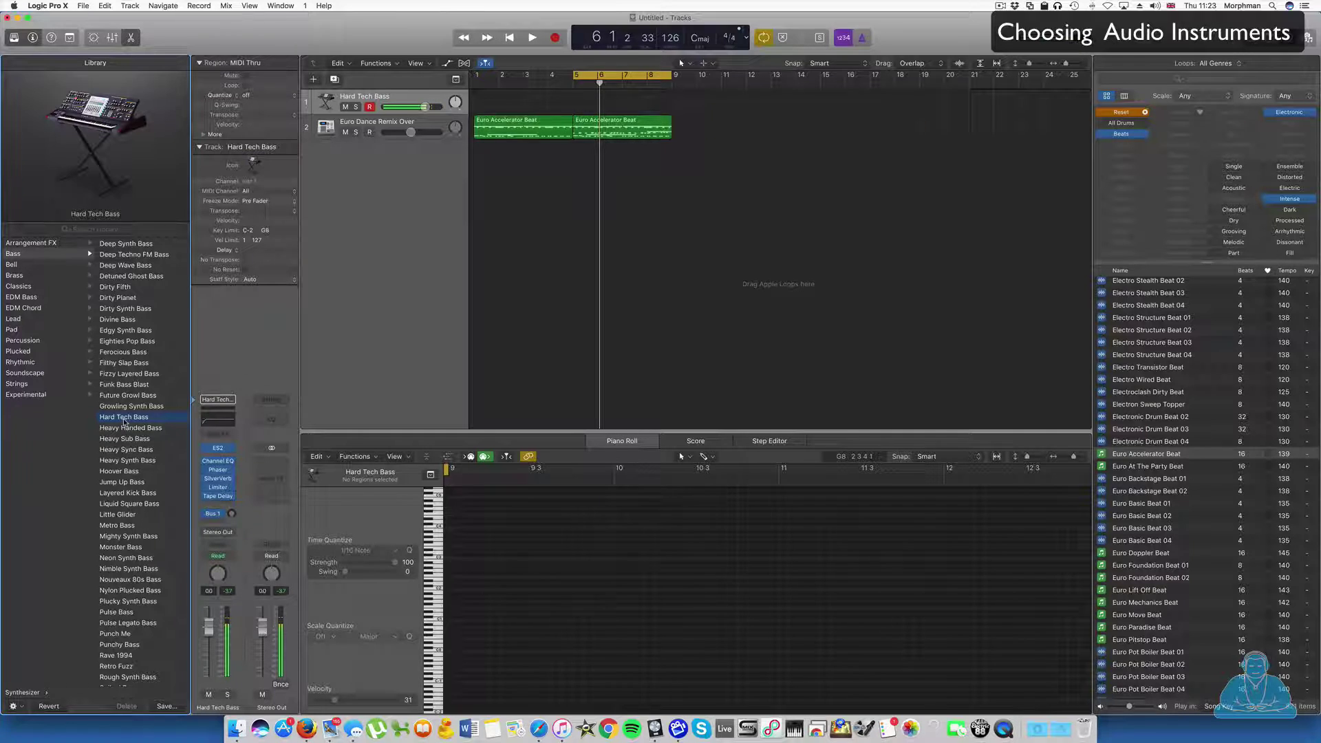
key("space")
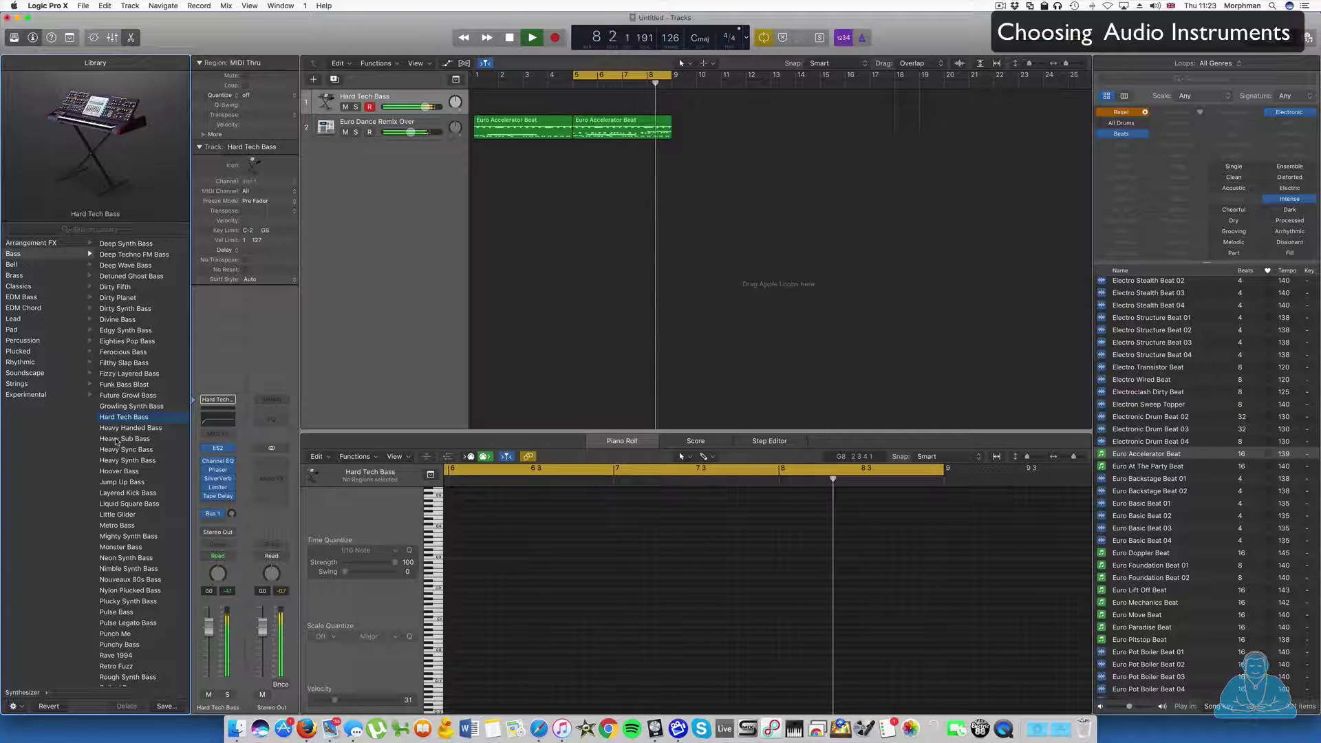
key("space")
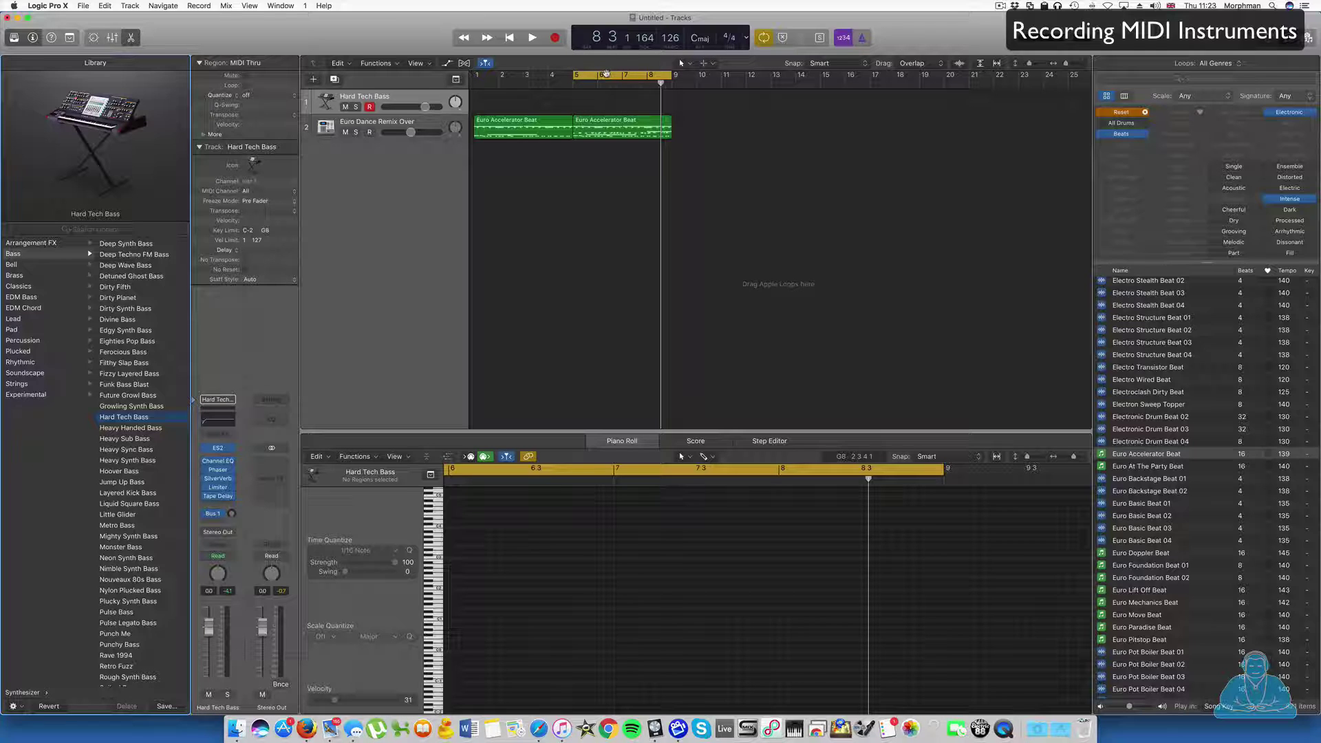
Reset the cycle to bars 5–9, record a bass part over it, then zoom out
left_click(624, 78)
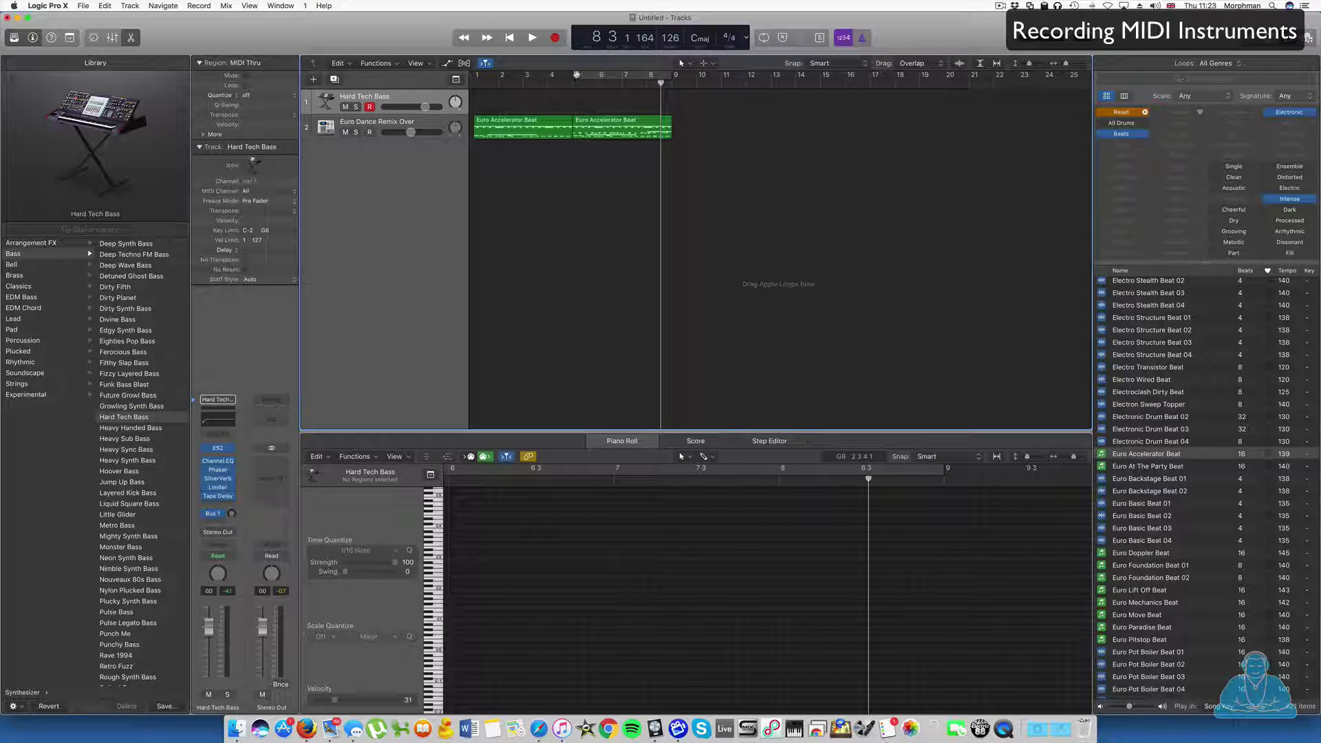
left_click_drag(576, 74, 671, 76)
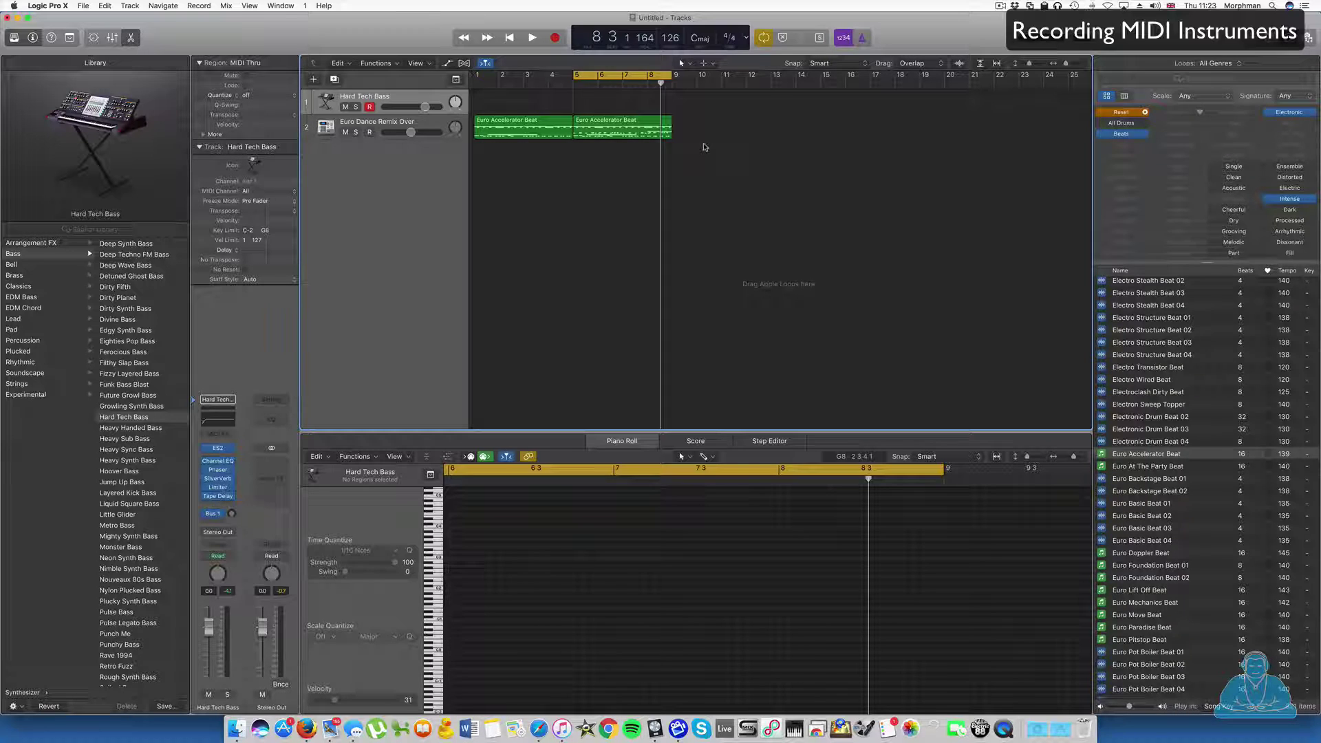
key("space")
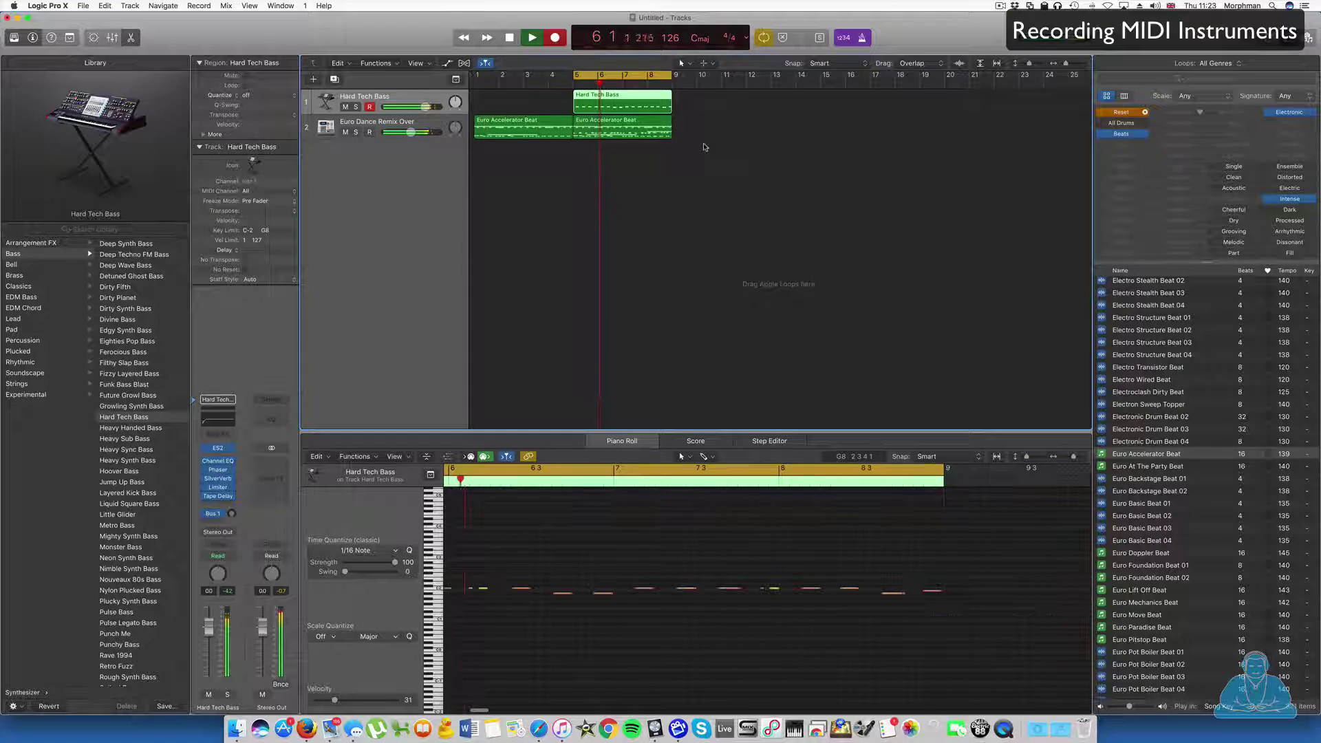
key("shift+r")
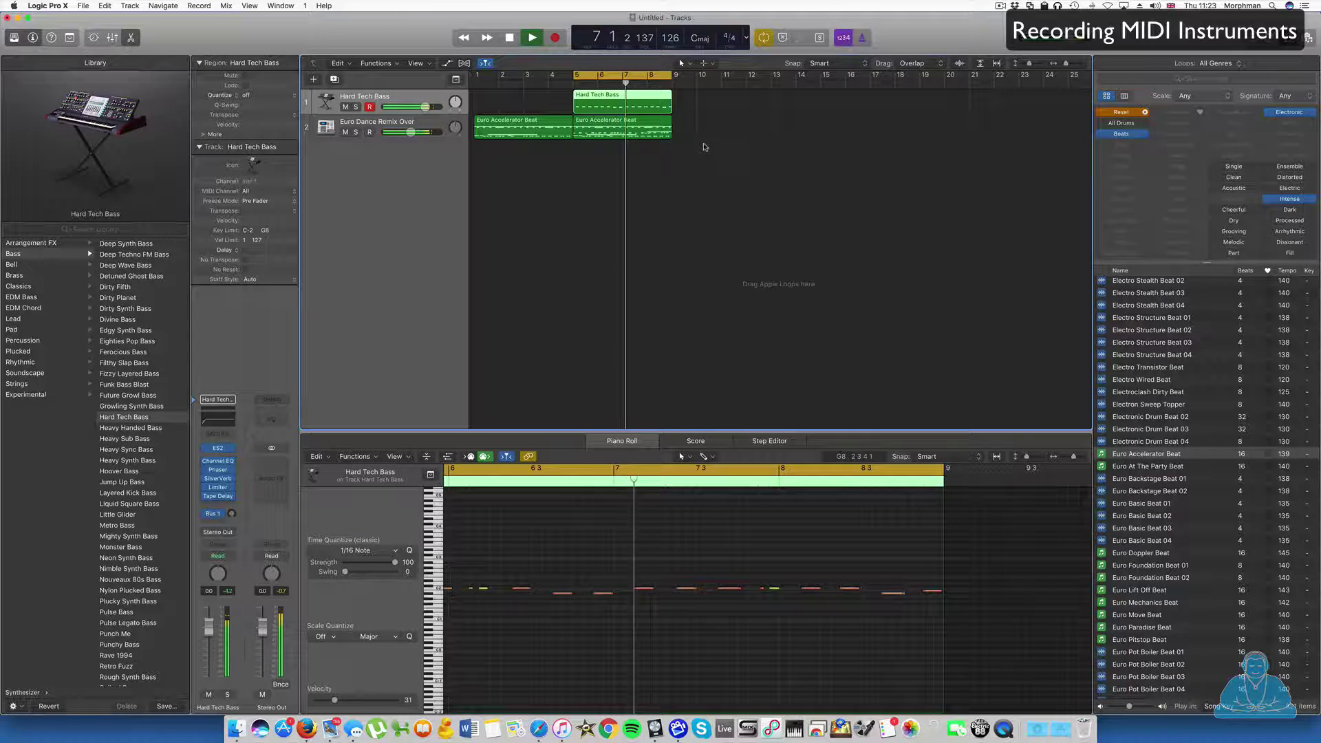
key("super+Left")
key("super+Left")
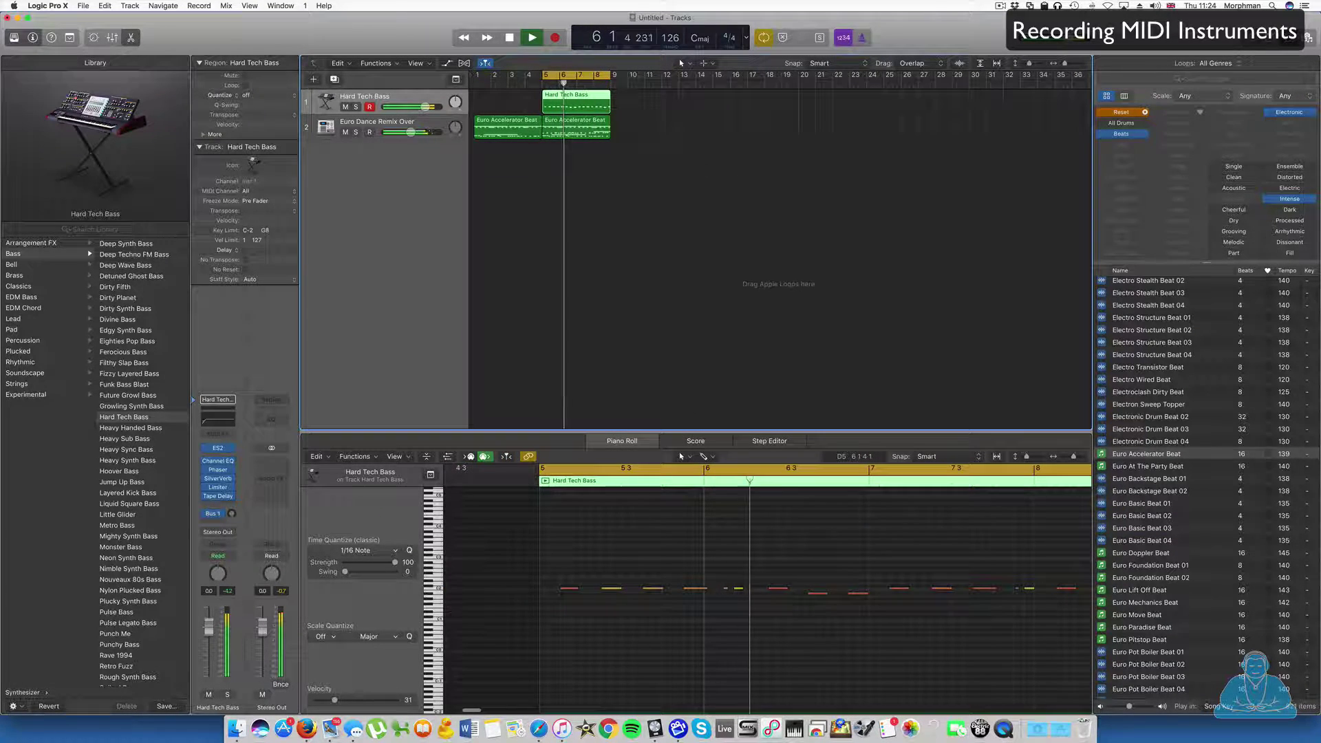
Hide the Loop Browser and stop playback, leaving the quantize value at 1/16 Note
key("o")
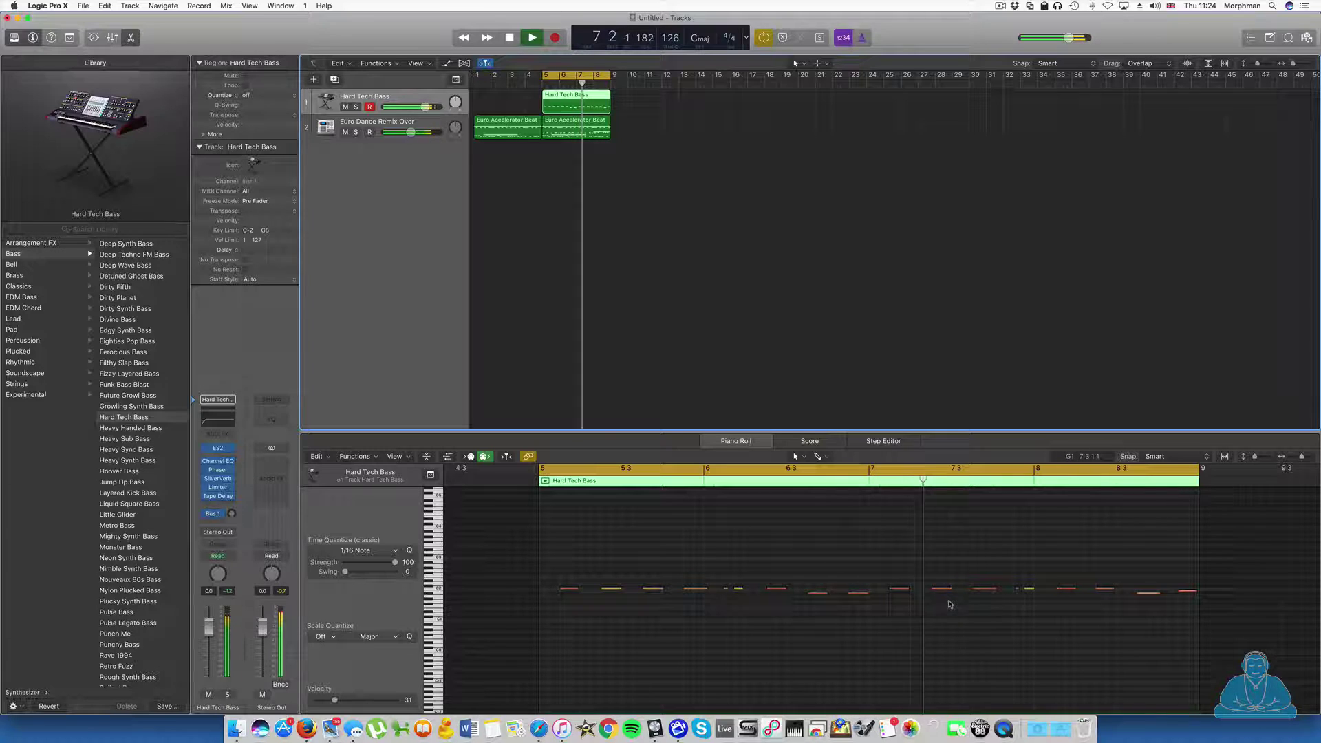
key("space")
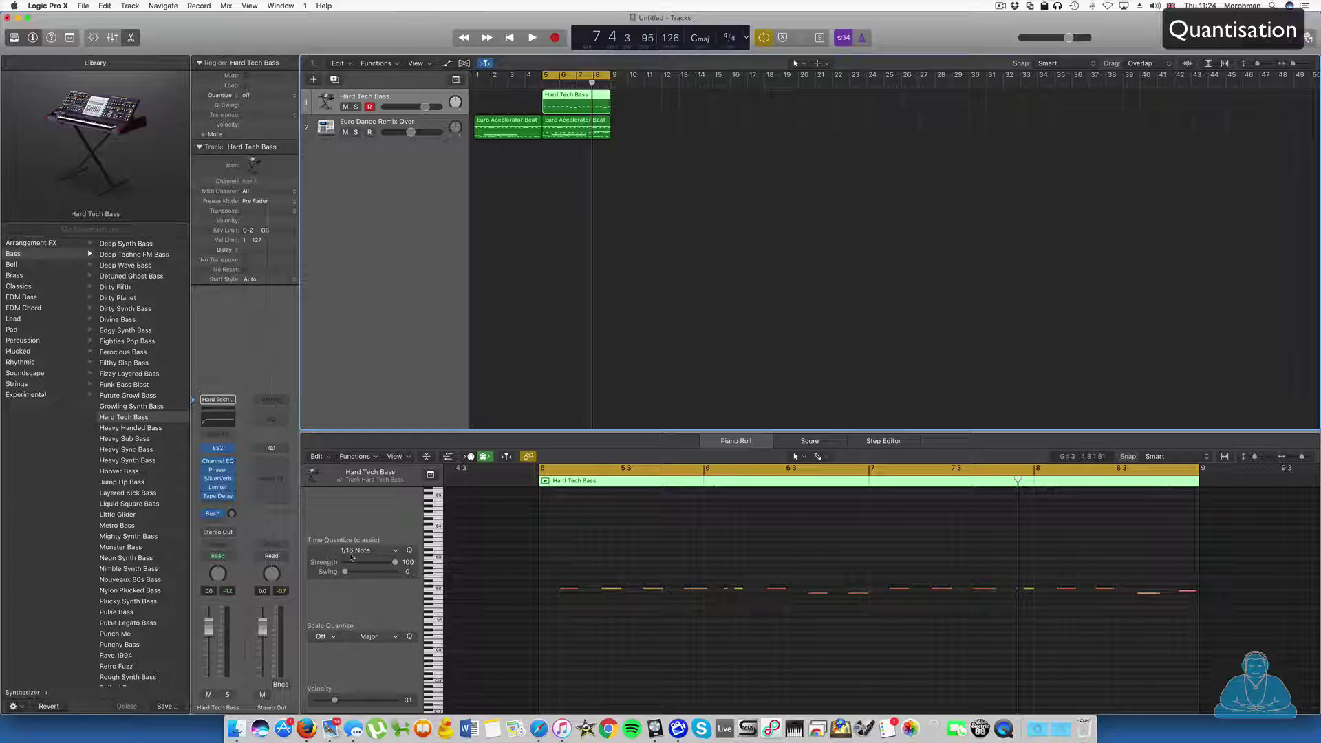
left_click(354, 552)
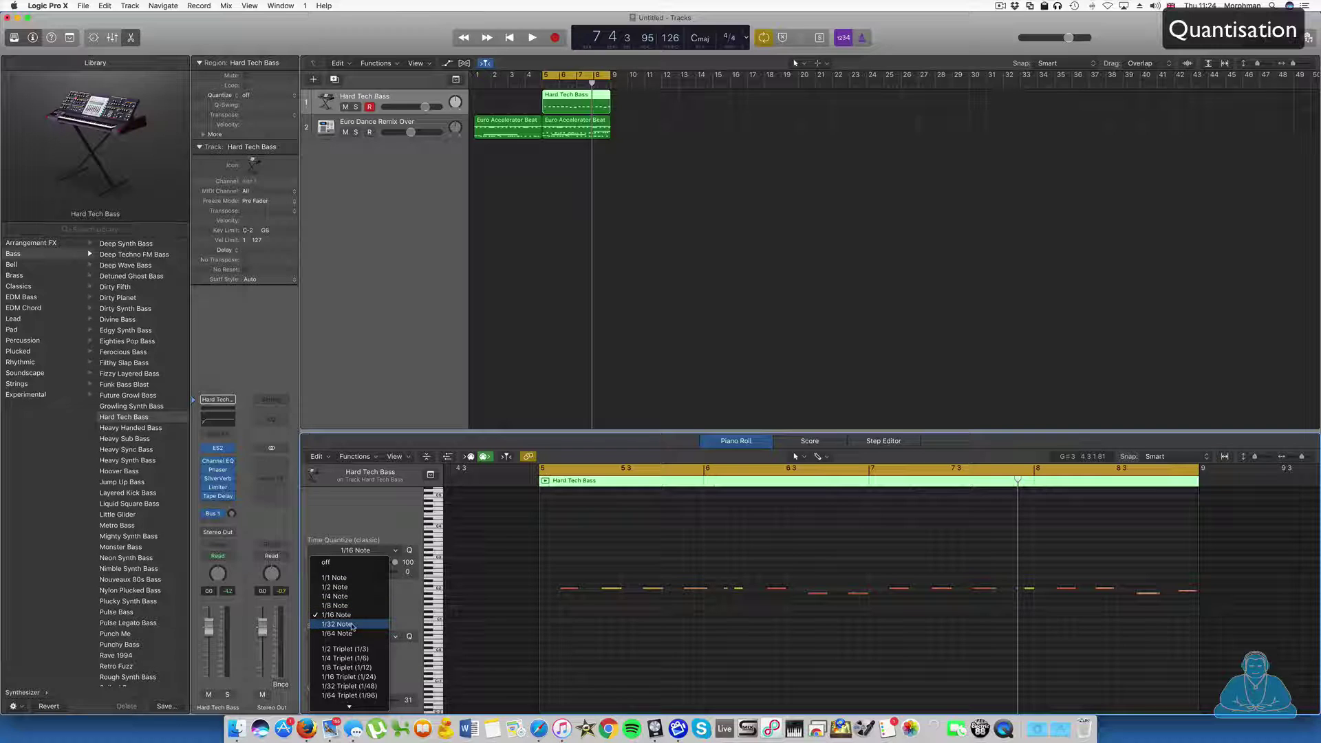
mouse_move(380, 707)
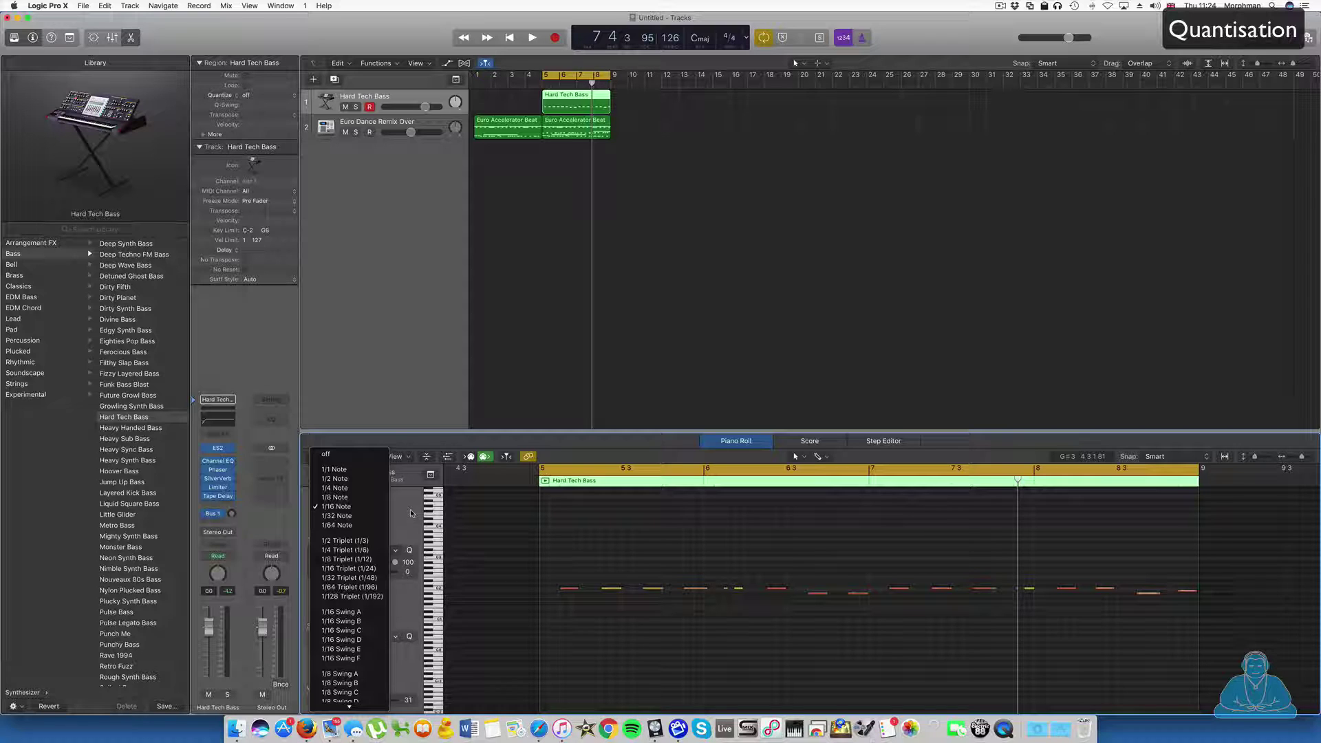
left_click(410, 513)
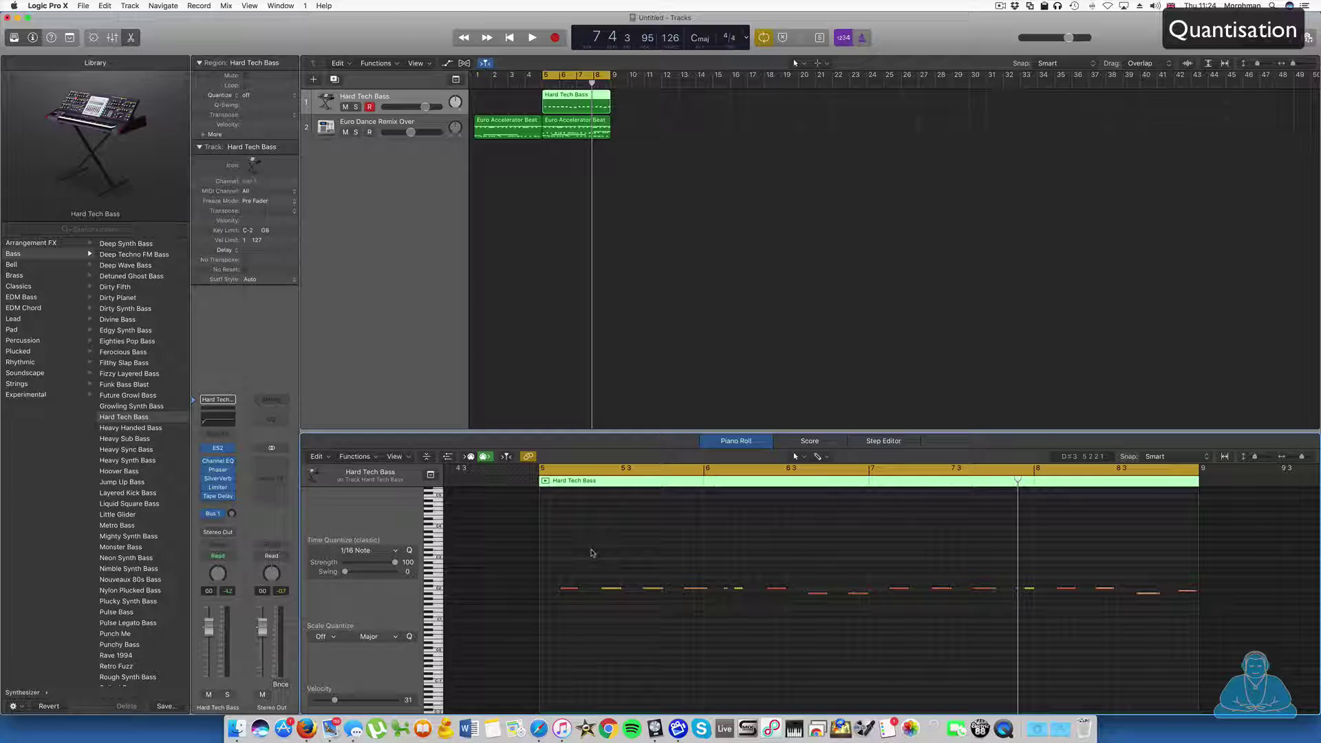
Quantize the Hard Tech Bass region to 1/16 Note and play it back
left_click(659, 204)
left_click(566, 94)
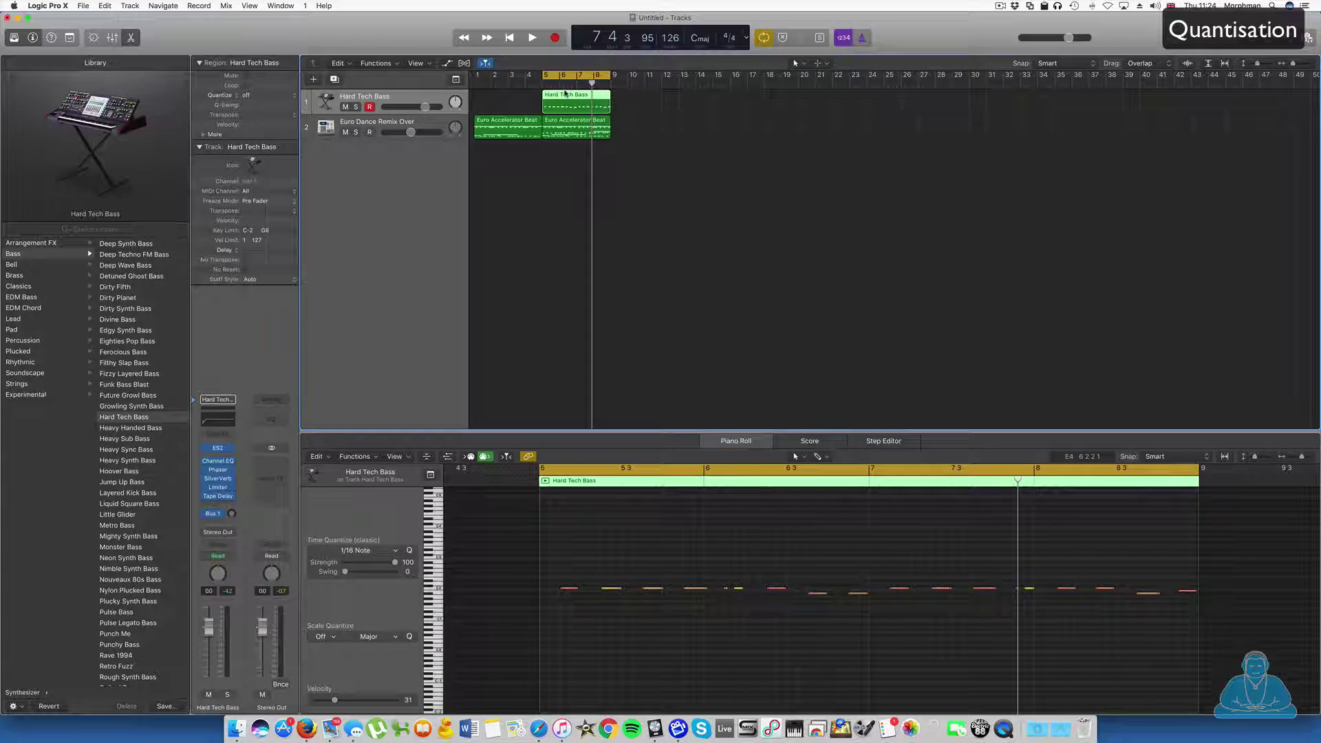
left_click(247, 96)
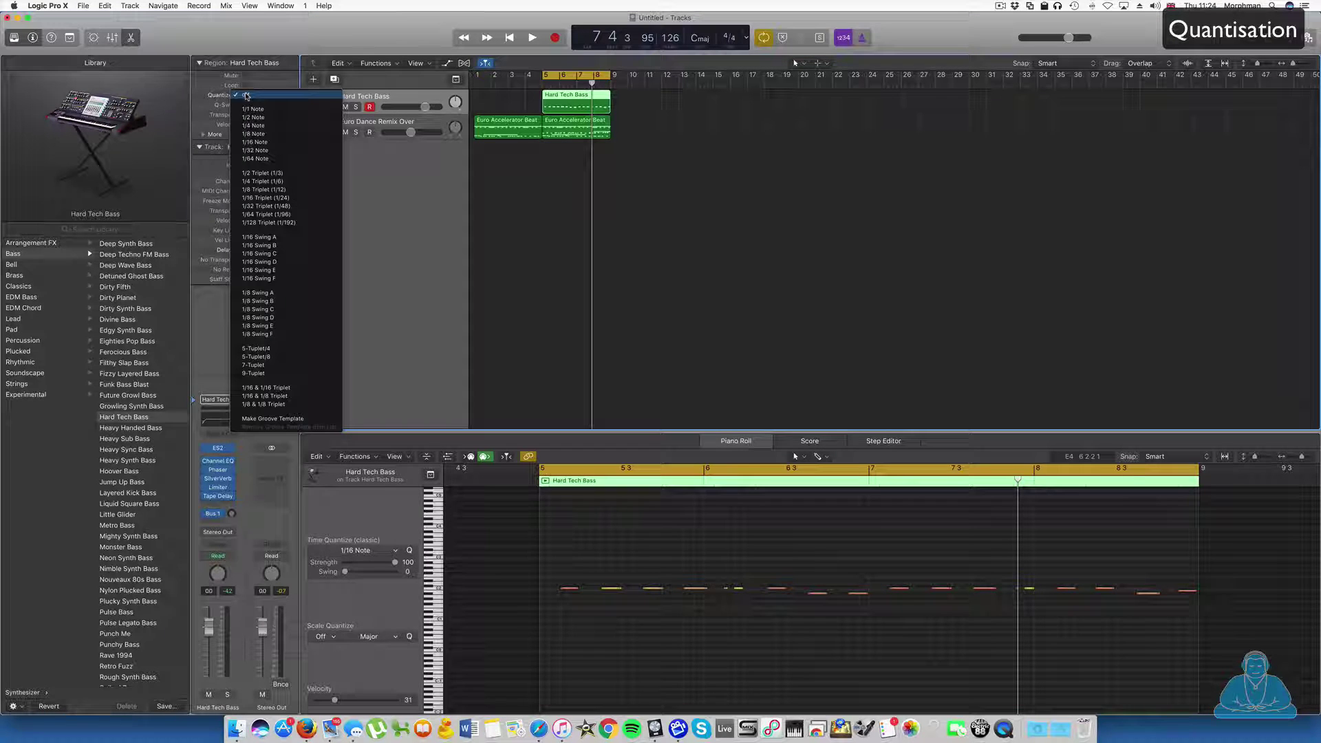
left_click(255, 142)
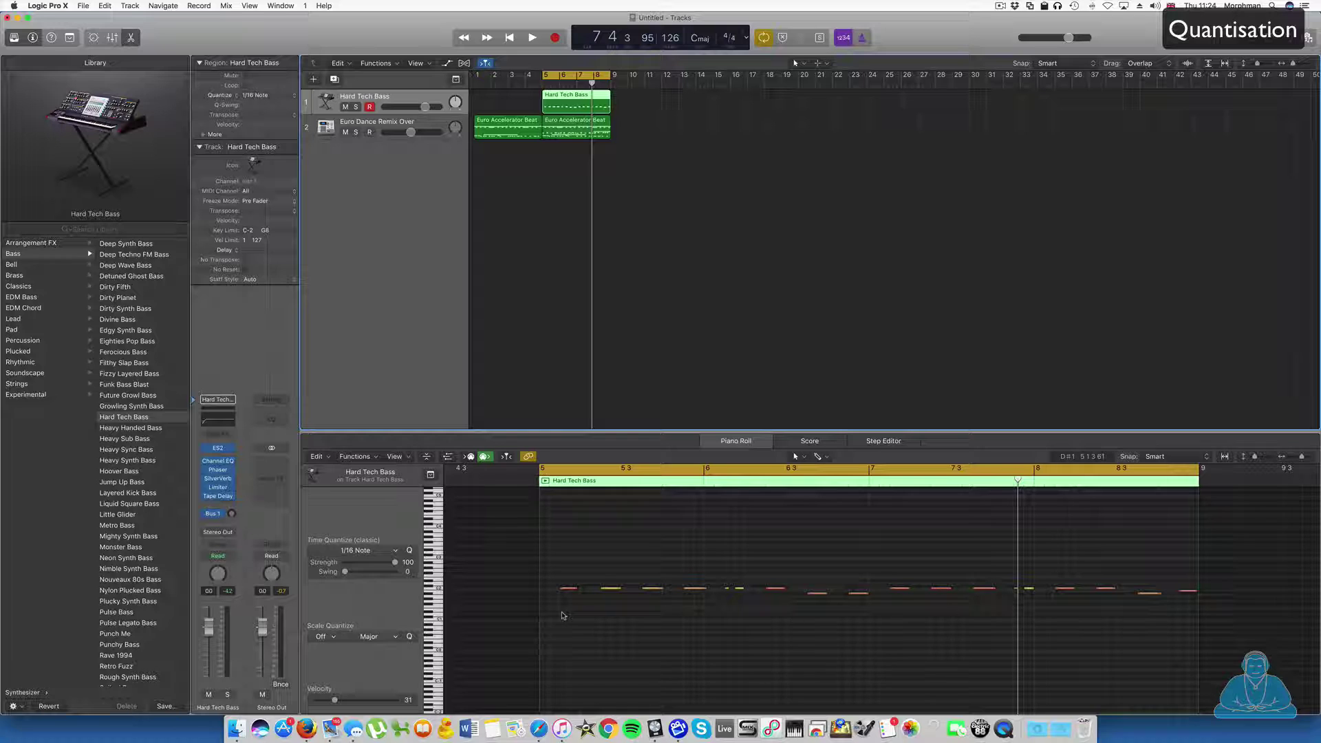
key("space")
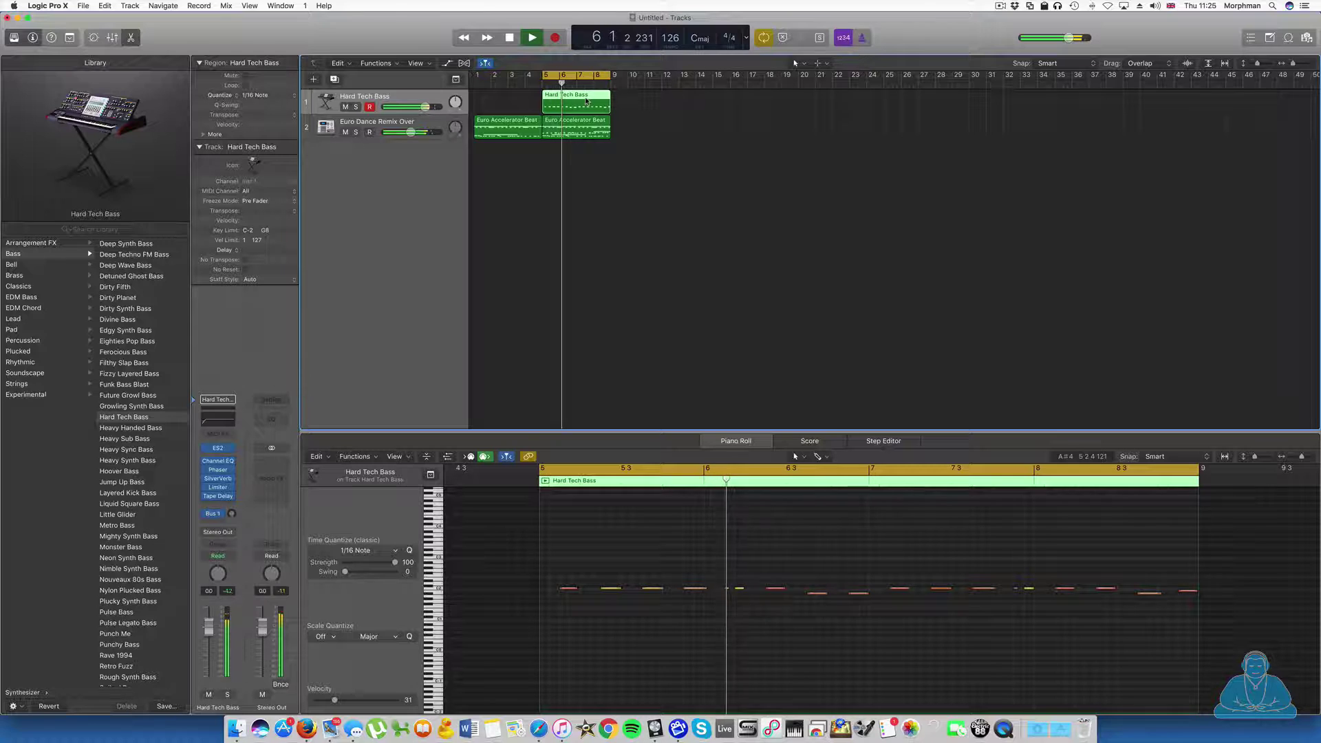
Create a new Software Instrument track with an empty channel strip
key("space")
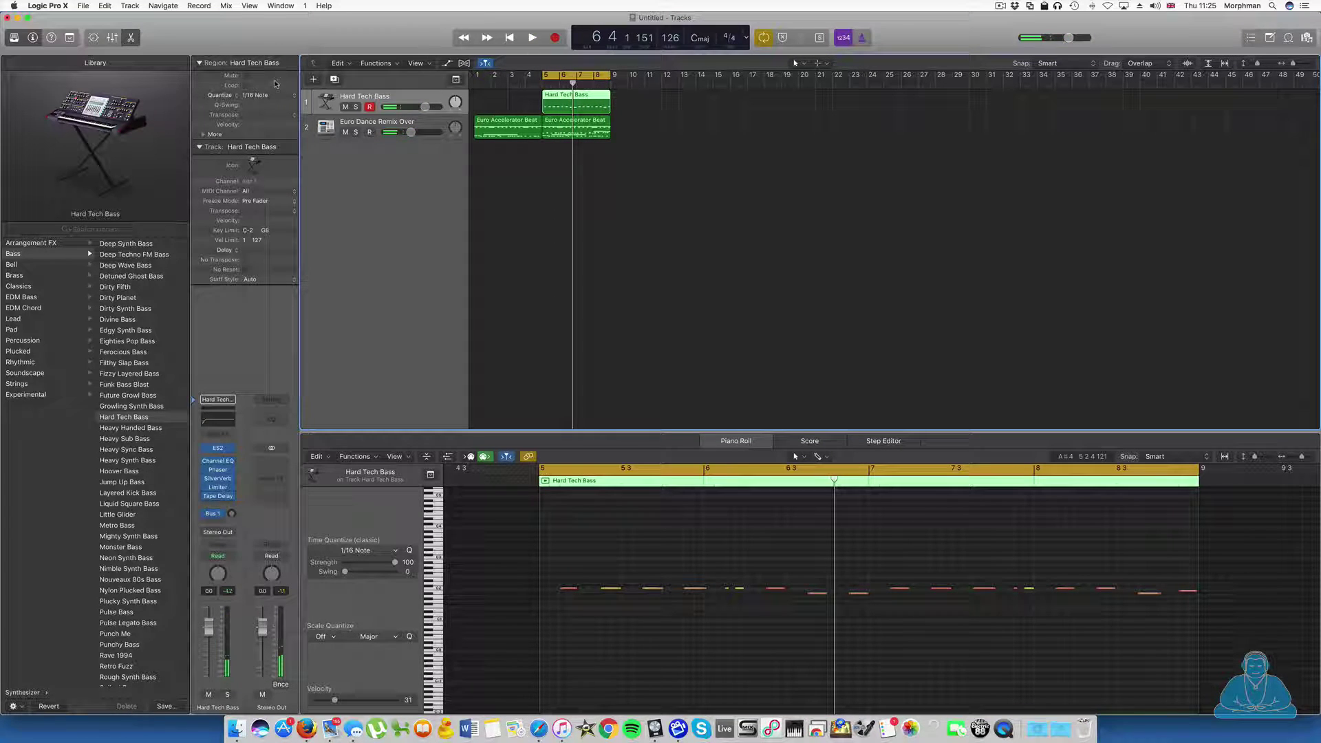
left_click(312, 80)
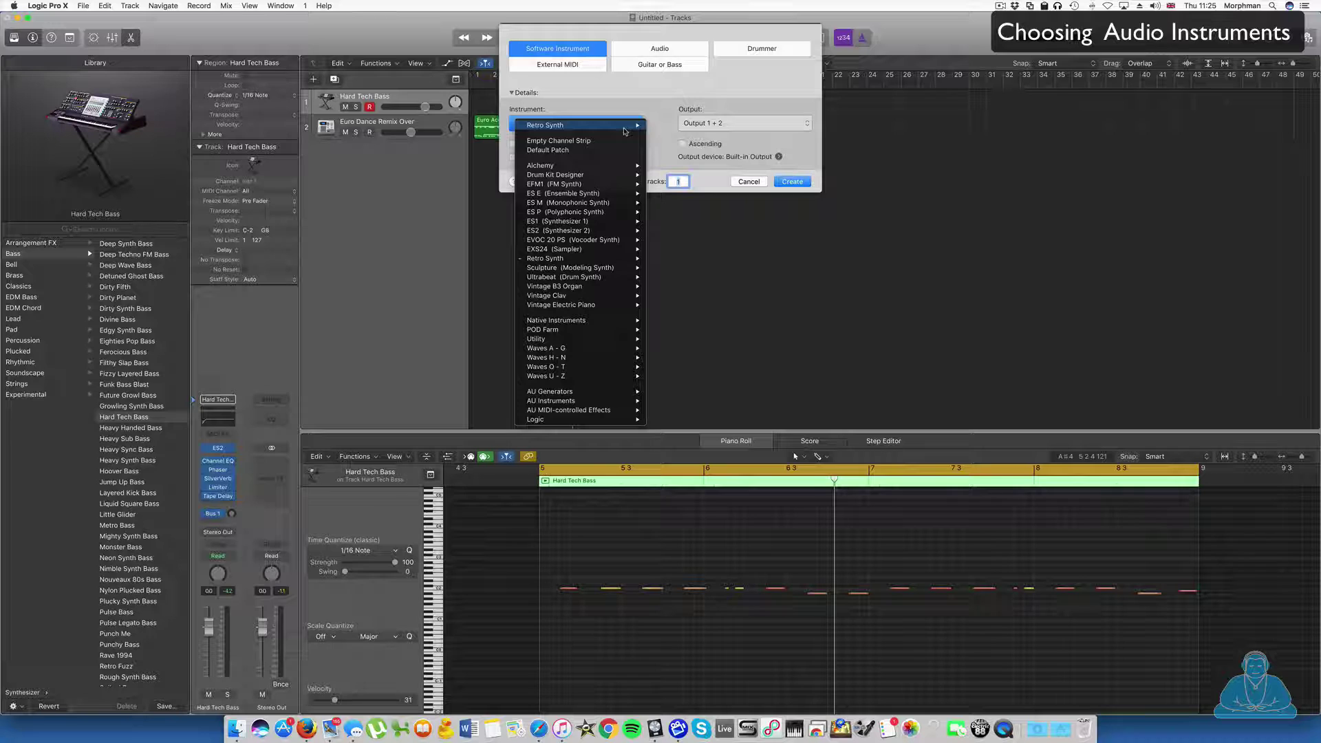
left_click(623, 124)
key("Return")
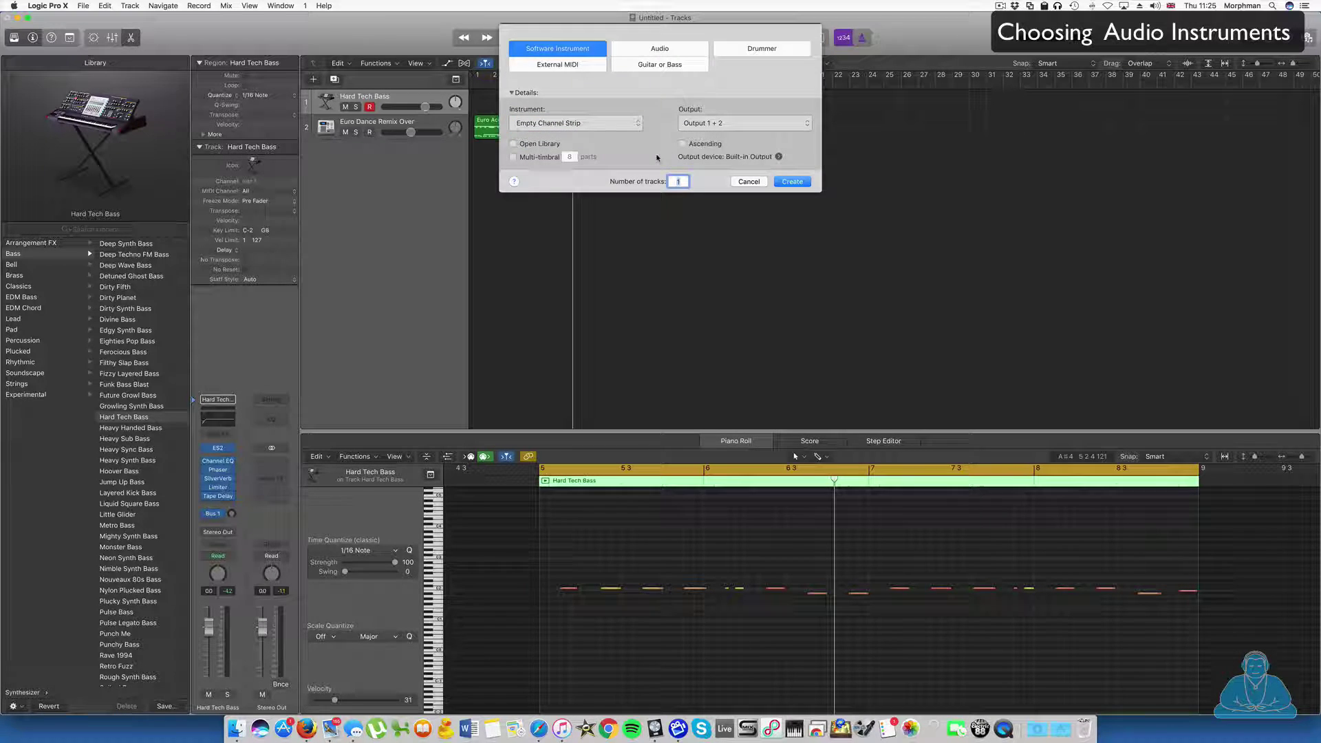
left_click(791, 185)
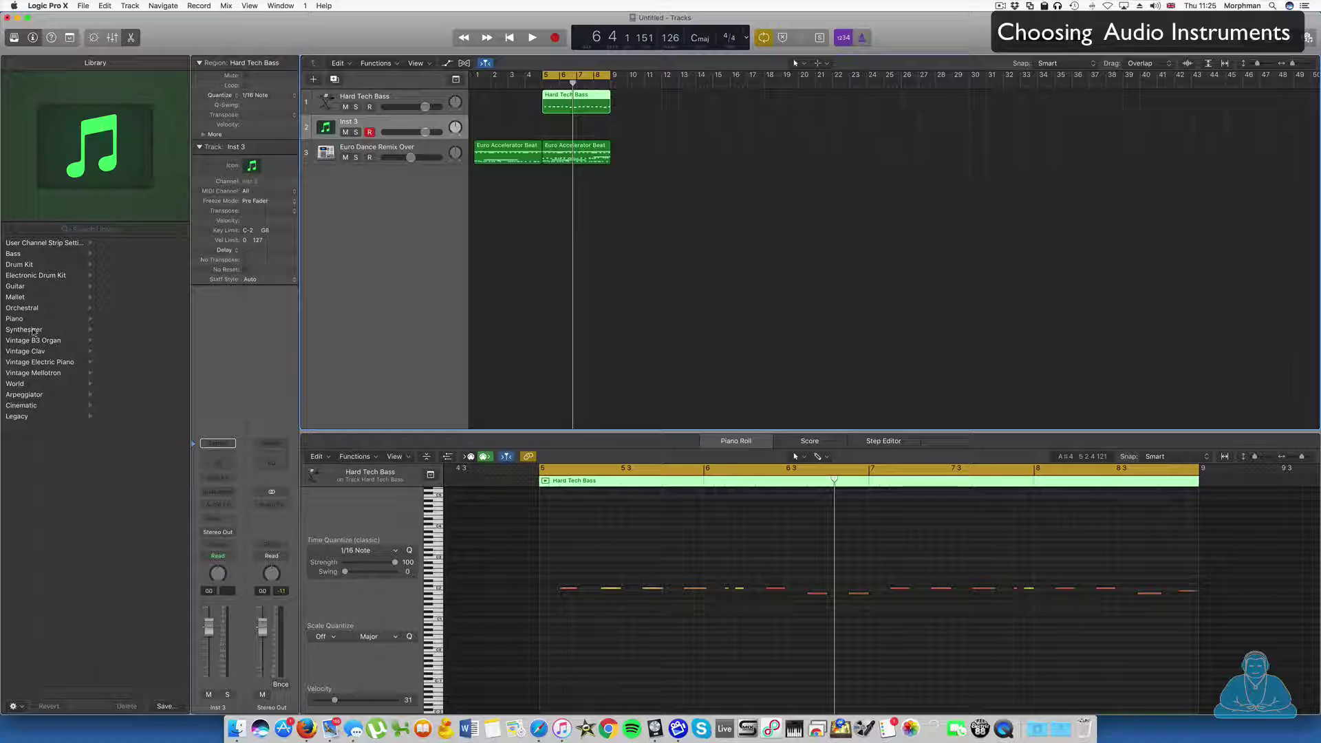
Load the Afro-Cuban Piano patch from World > Keyboard and play the arrangement
left_click(24, 384)
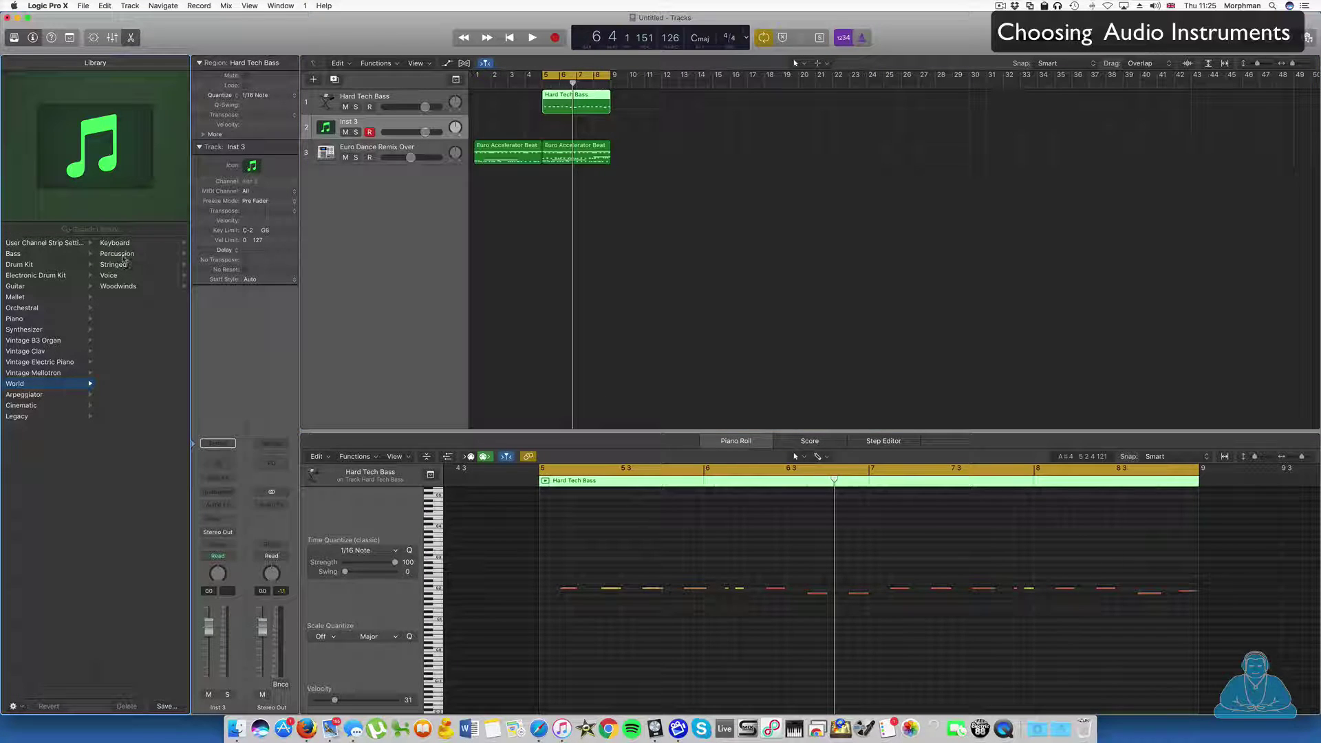
left_click(123, 254)
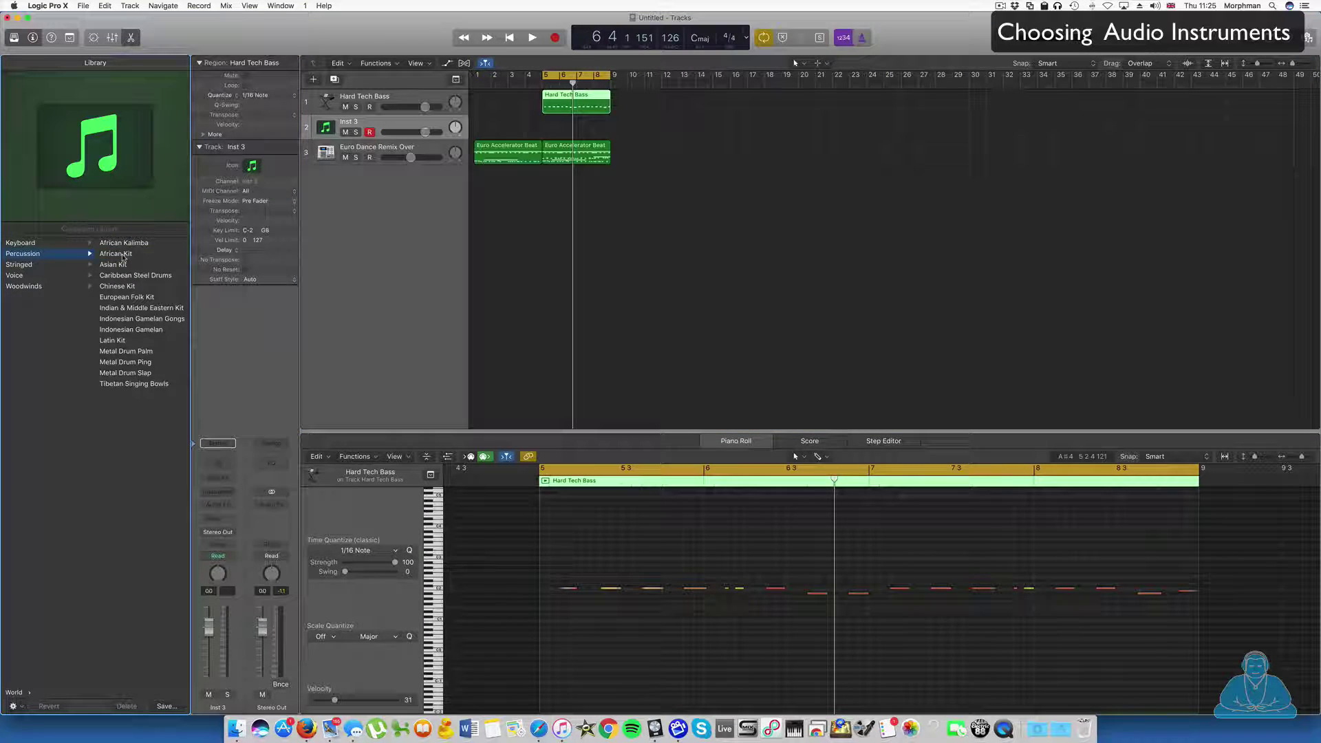
left_click(21, 244)
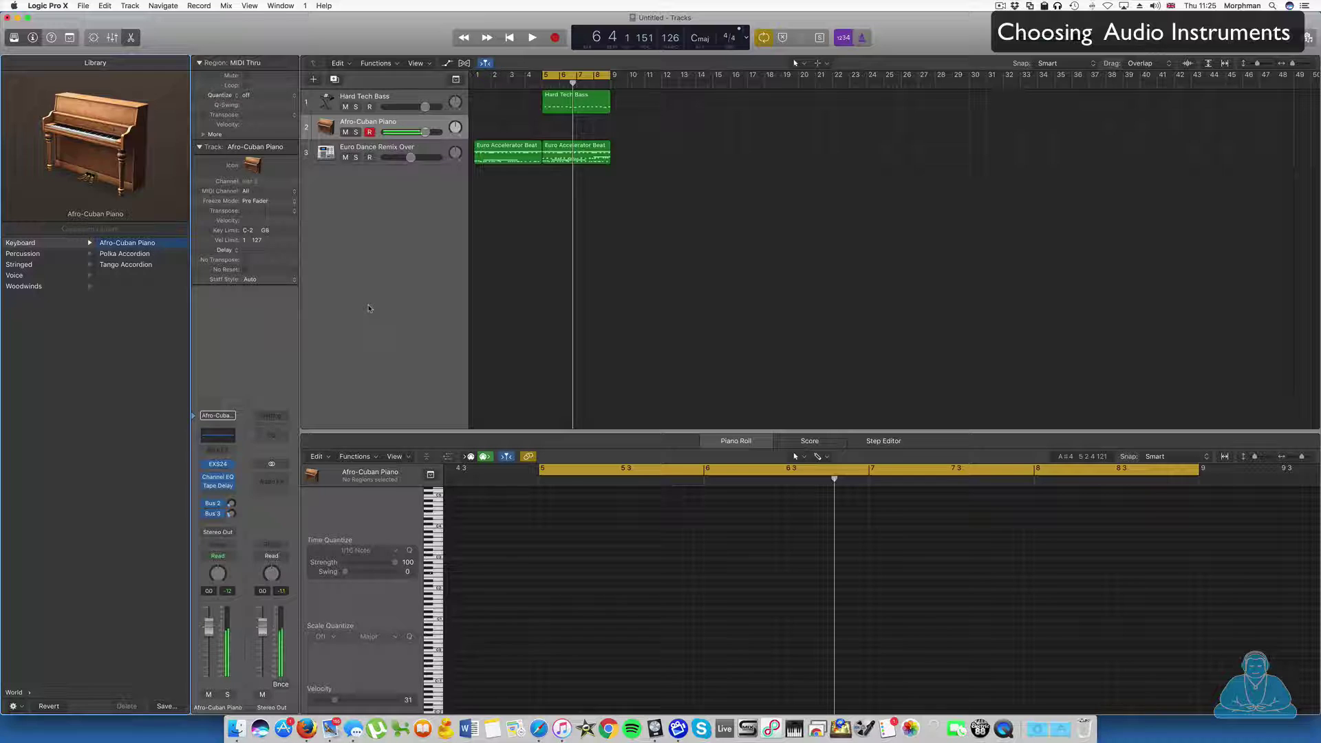
key("space")
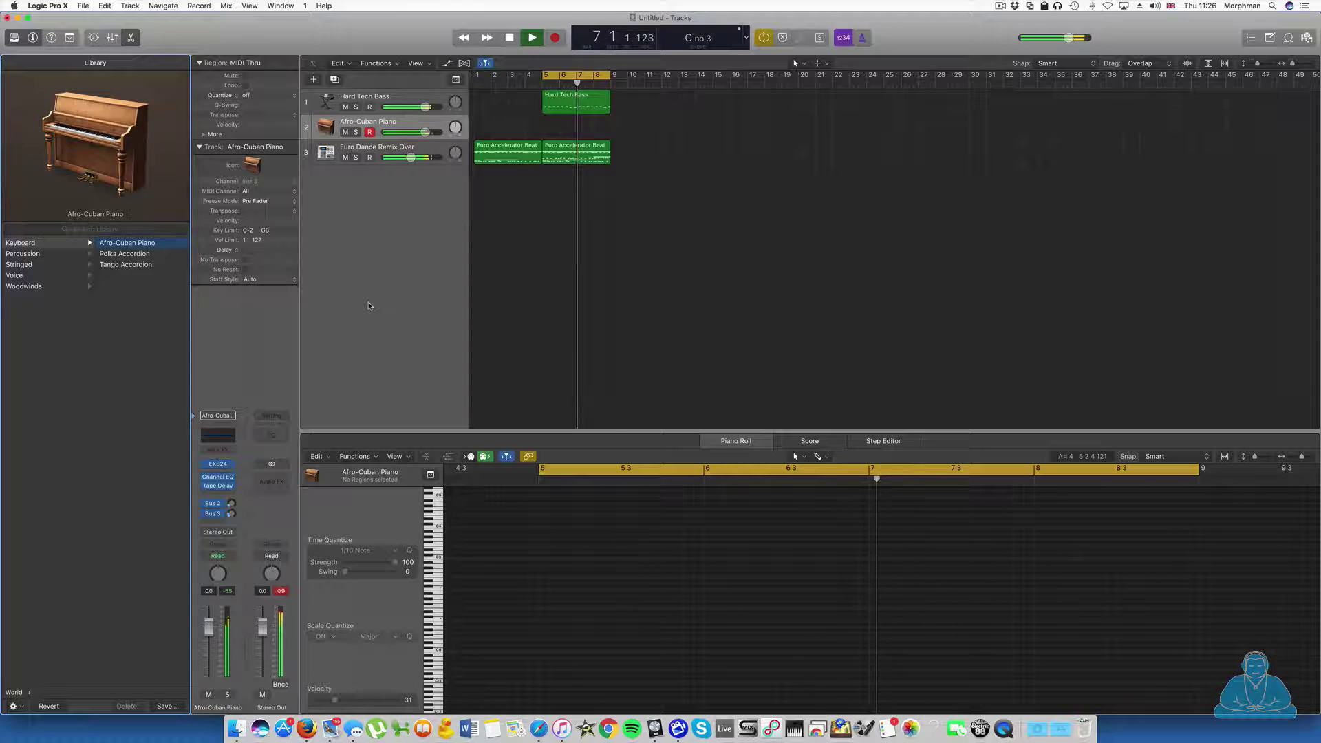
Record an Afro-Cuban Piano part over bars 5 to 9
key("space")
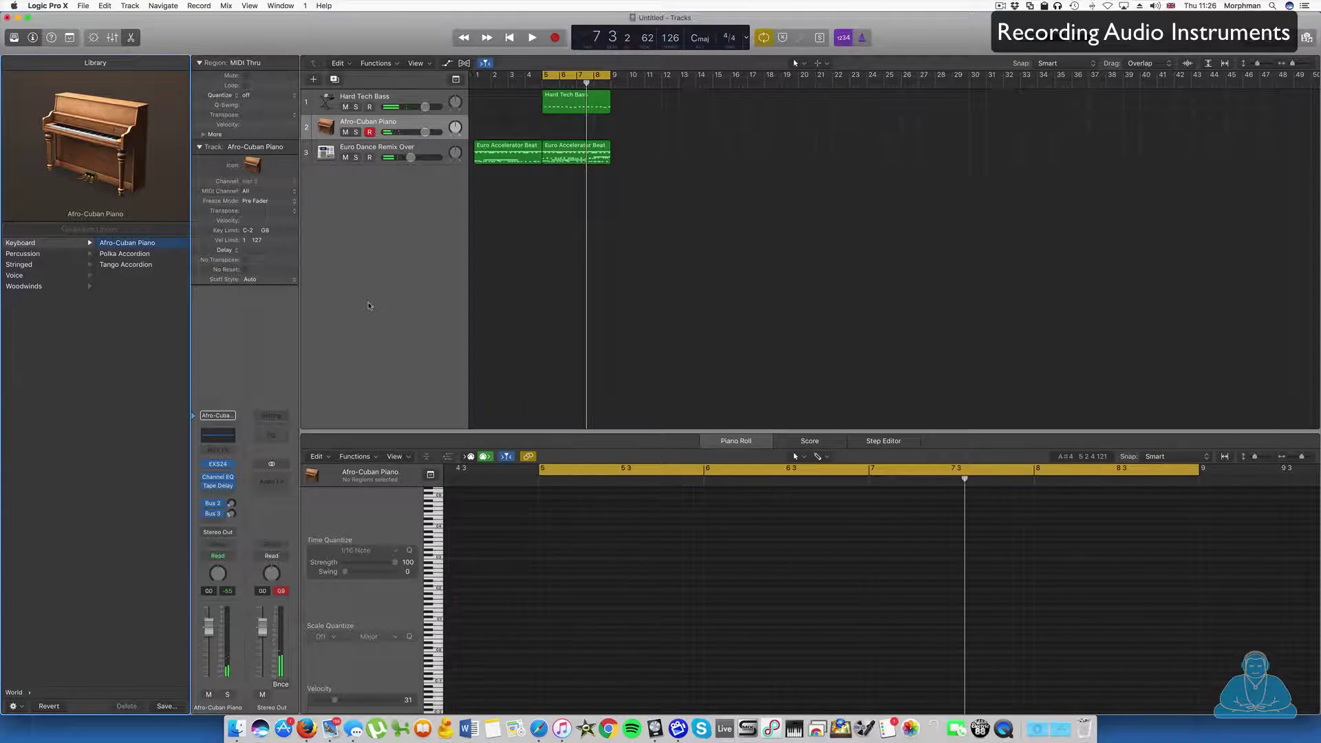
key("r")
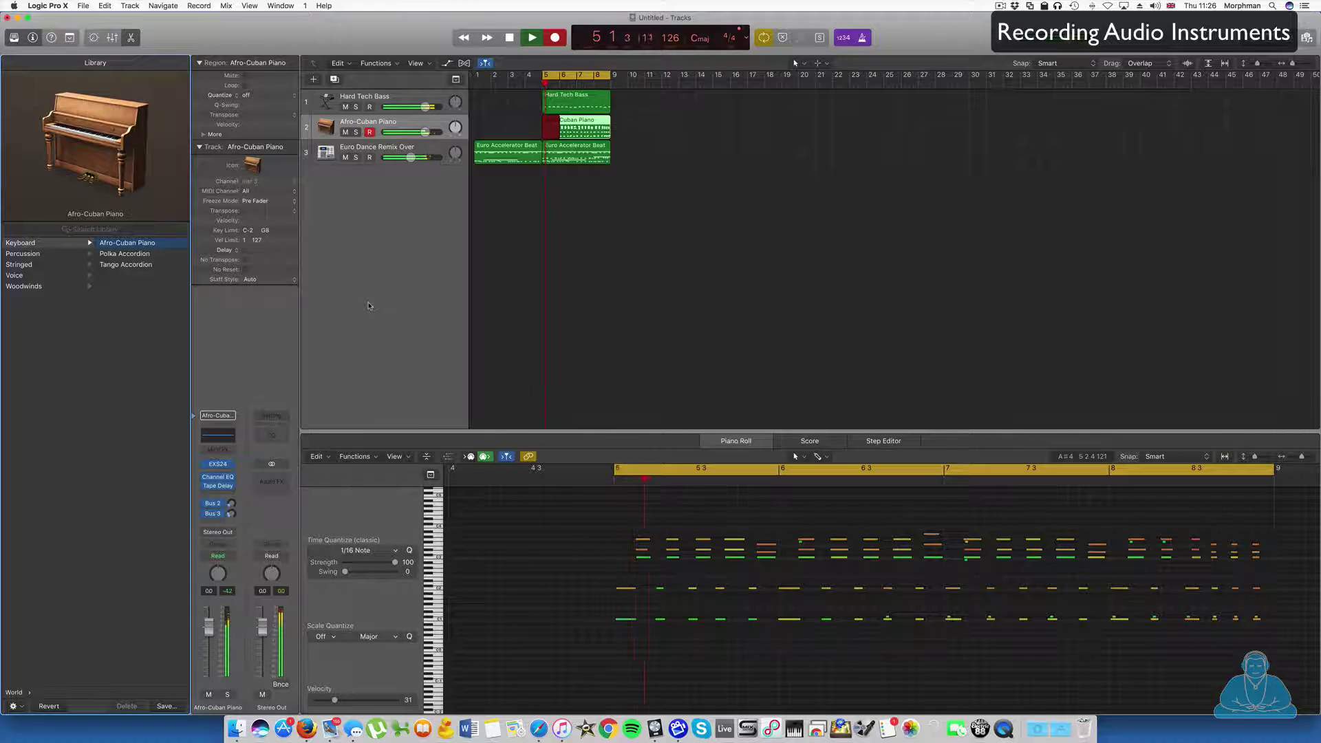
key("shift+r")
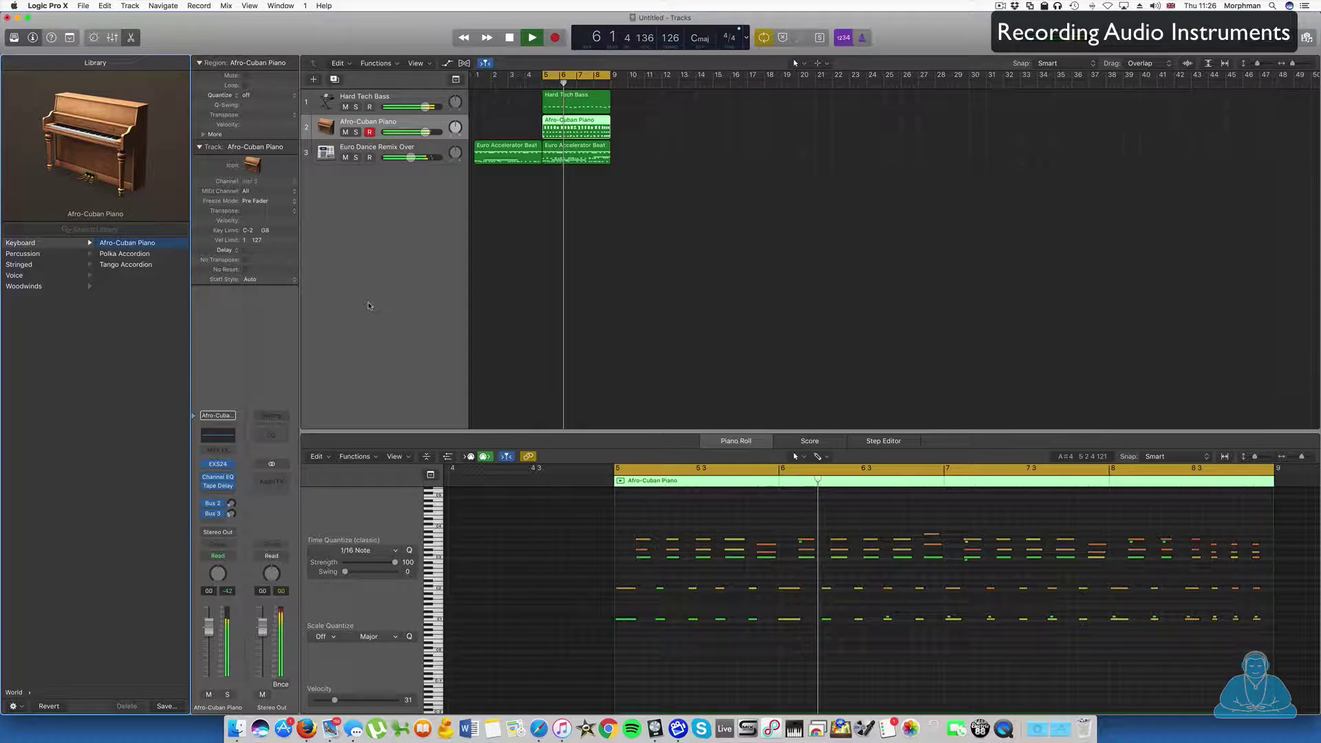
Quantize the recorded piano region to 1/16 Note and stop playback
left_click(258, 95)
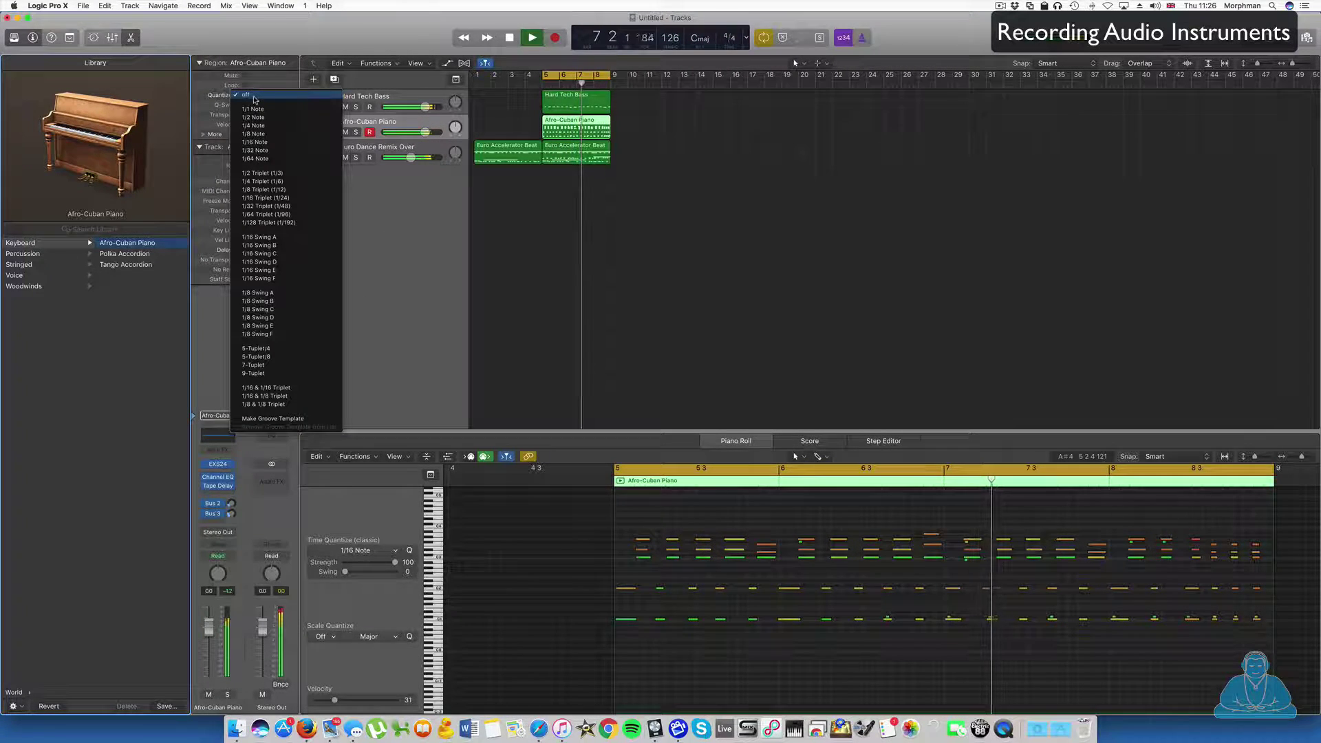
left_click(256, 142)
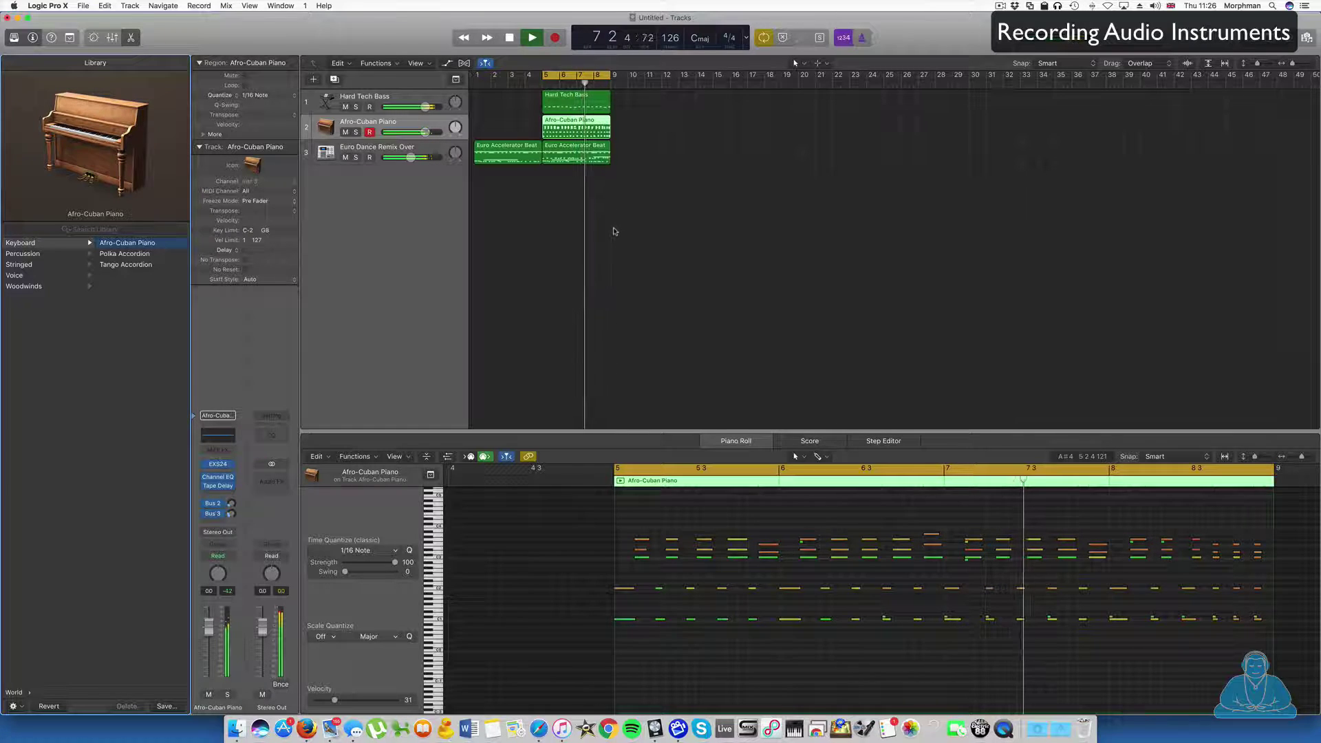
key("space")
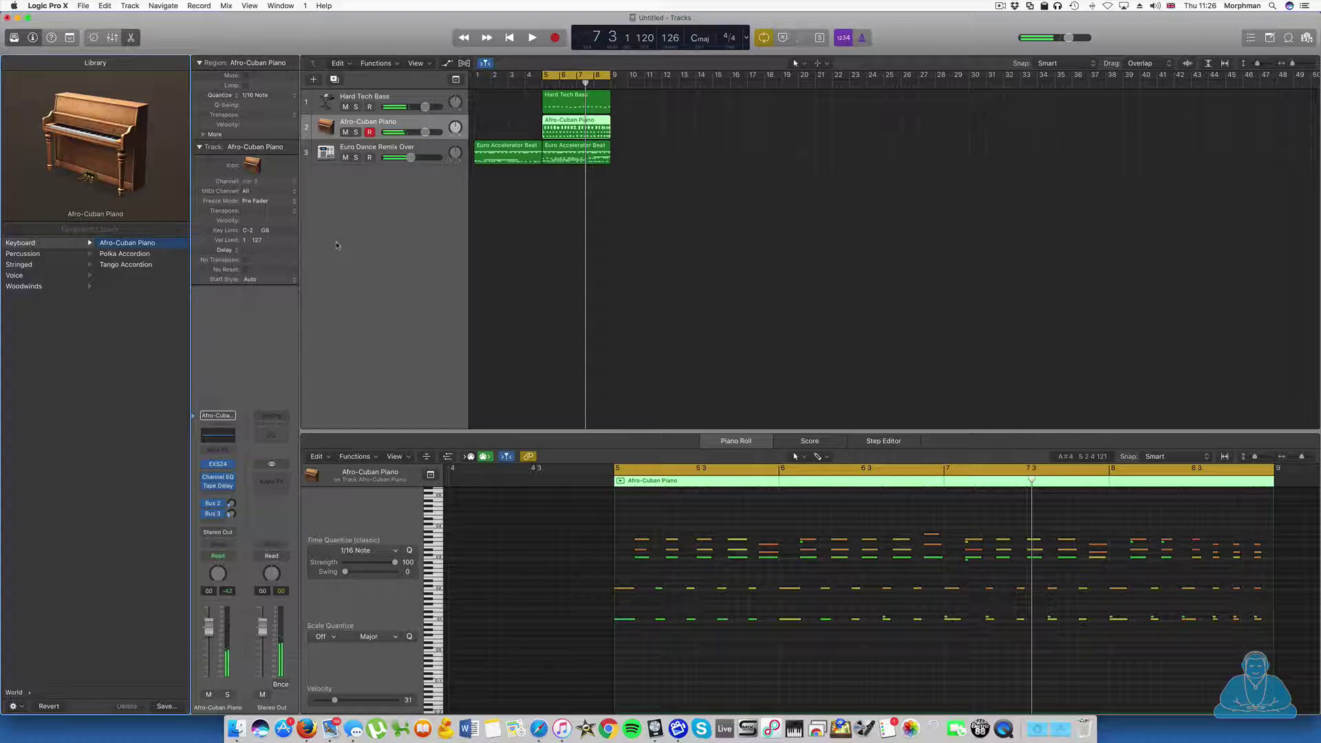
scroll(131, 337, "left", 5)
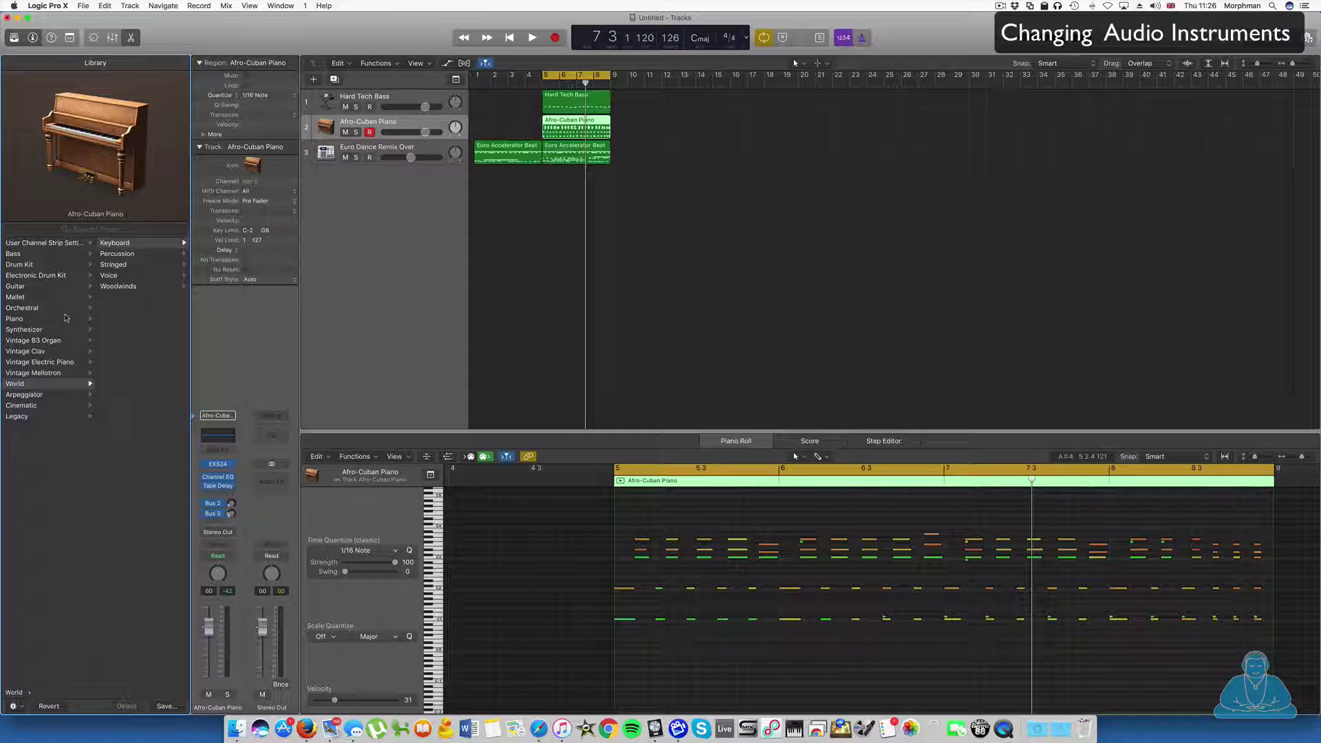
Switch the piano track to the Boesendorfer Grand Piano patch, then stop playback
left_click(14, 318)
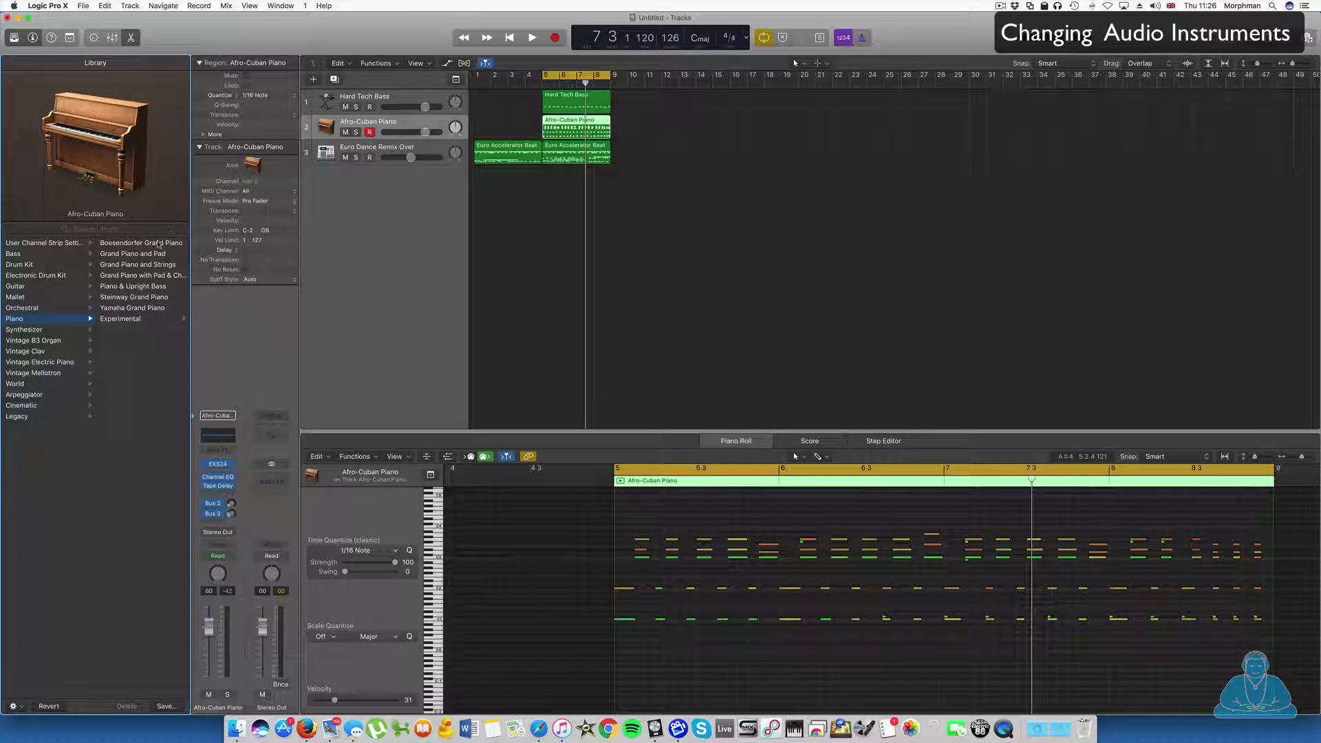
left_click(143, 243)
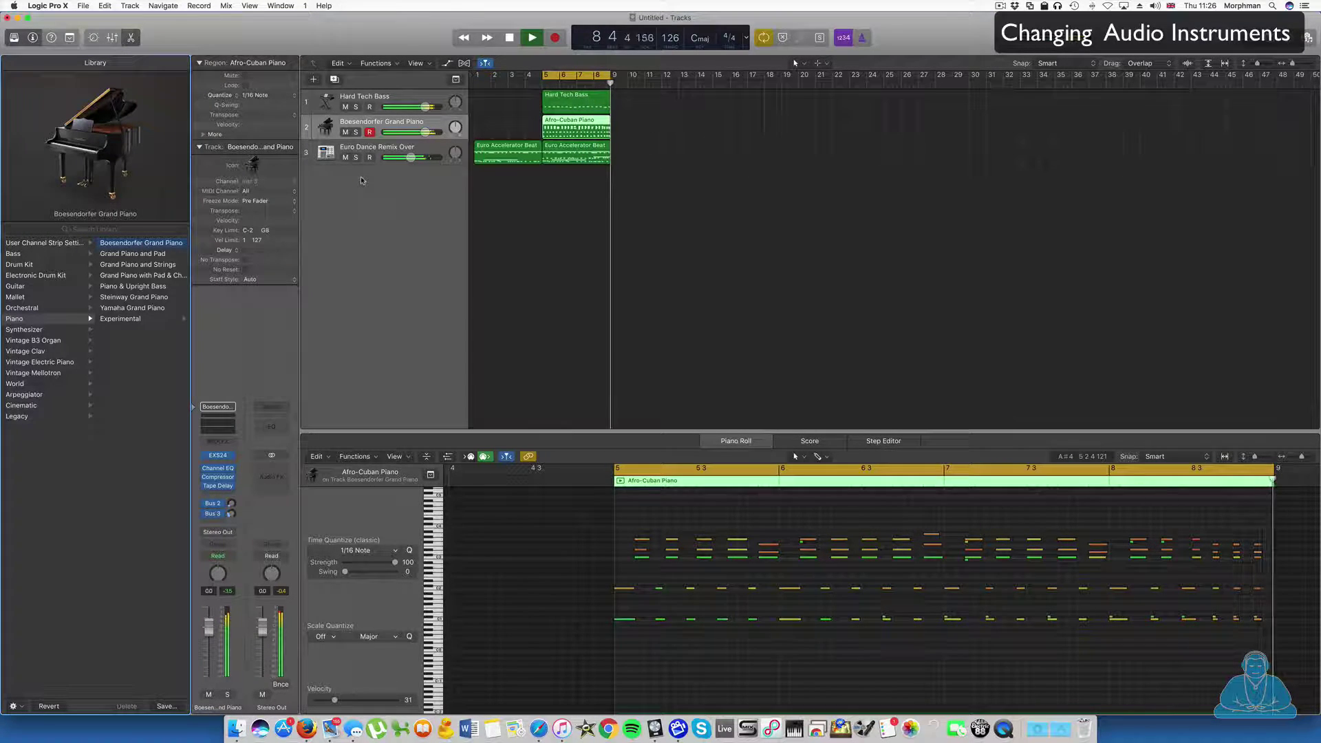
key("space")
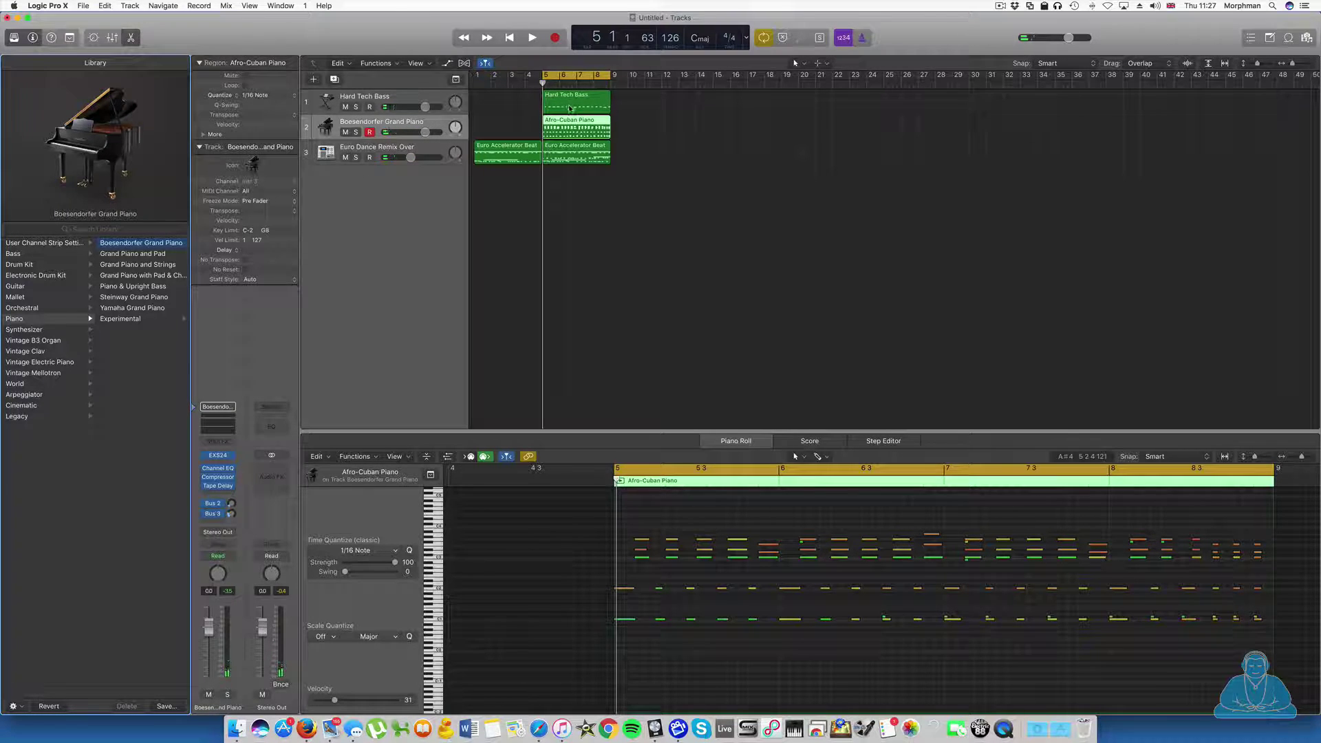
Copy the piano, Euro Accelerator Beat and Hard Tech Bass regions to bar 9, then play from the start
left_click_drag(571, 125, 642, 131)
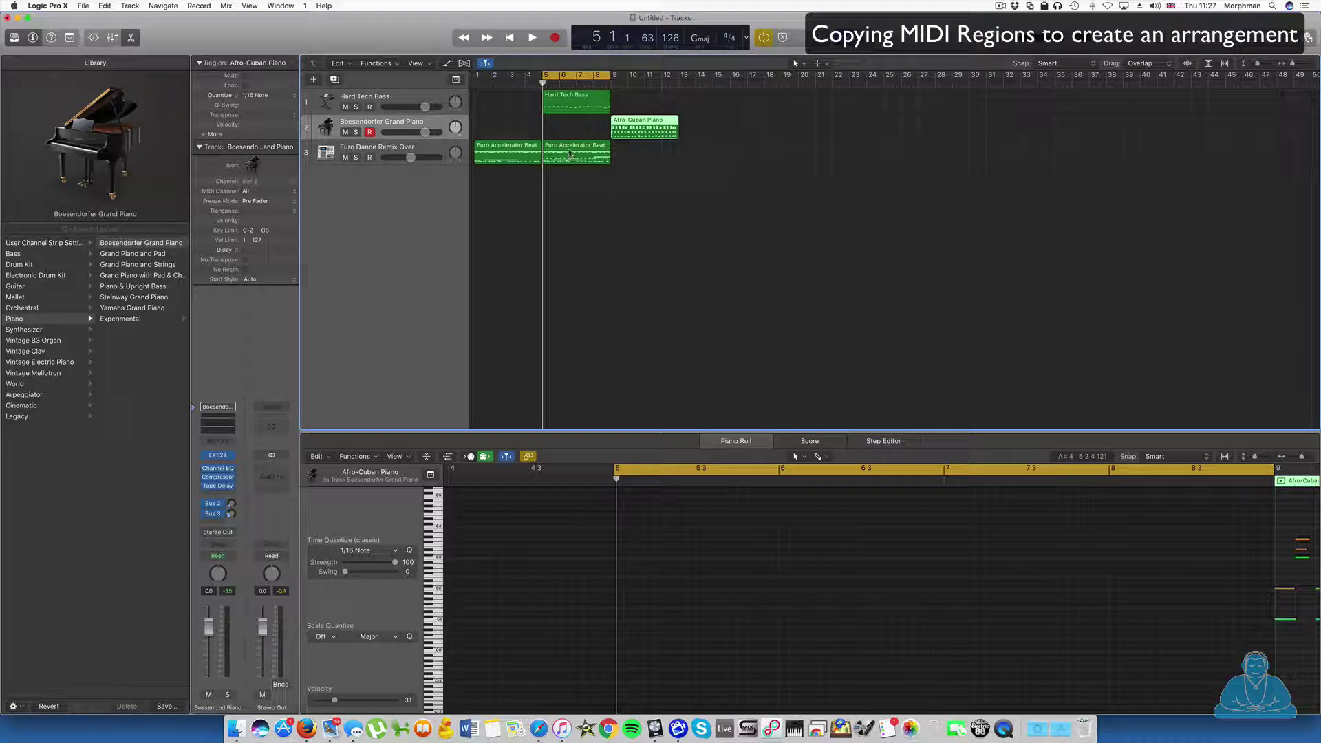
left_click_drag(570, 151, 640, 153)
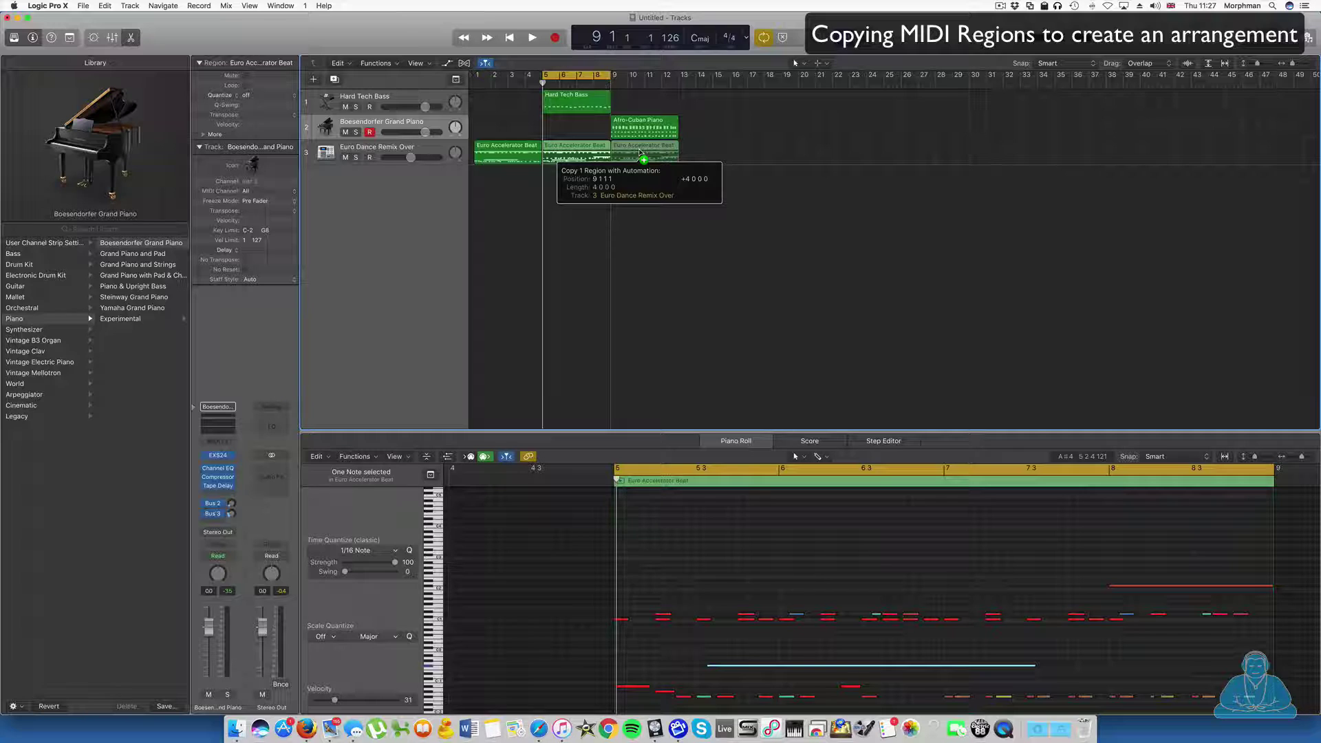
left_click_drag(641, 153, 640, 153)
left_click_drag(578, 102, 645, 103)
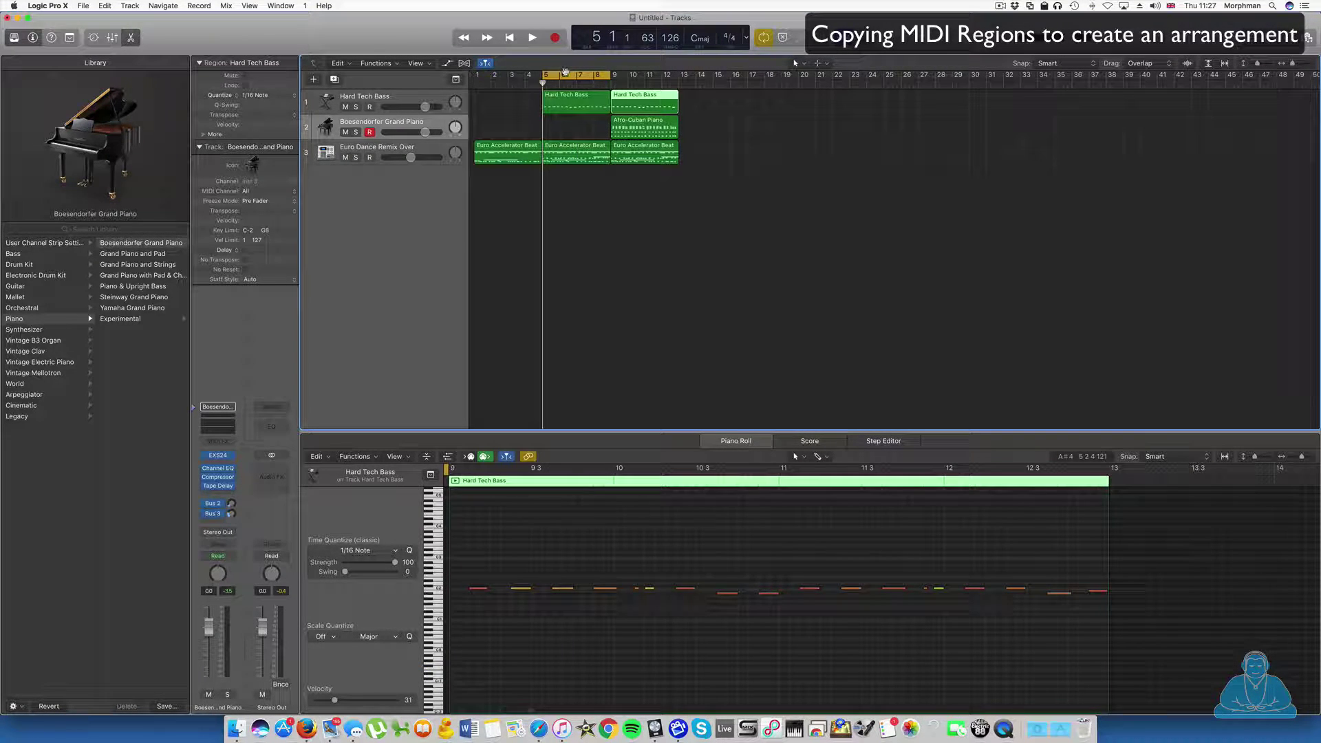
key("Return")
key("space")
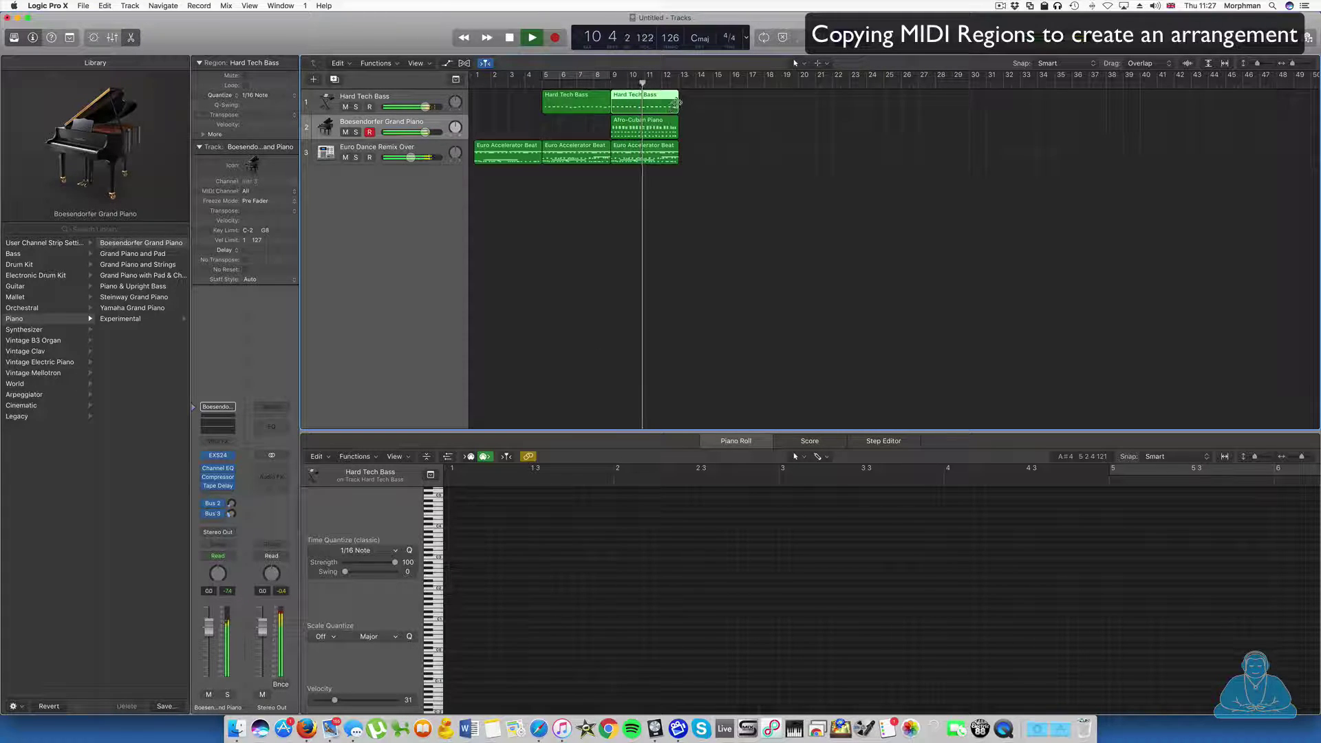
Copy the bar-9 regions to bar 13 and trim the end of the last drum region
left_click(633, 134)
left_click_drag(642, 148, 697, 149)
left_click_drag(683, 78, 749, 81)
left_click(766, 121)
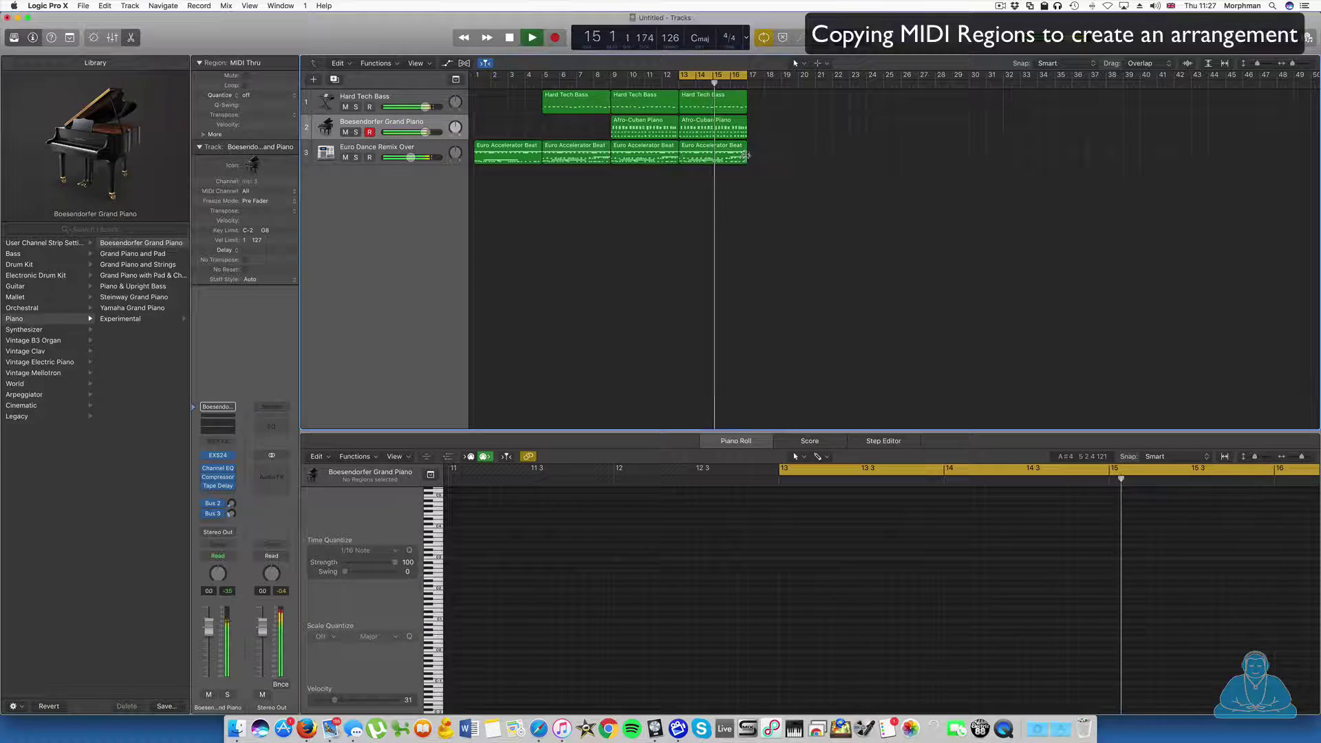
left_click_drag(744, 157, 728, 157)
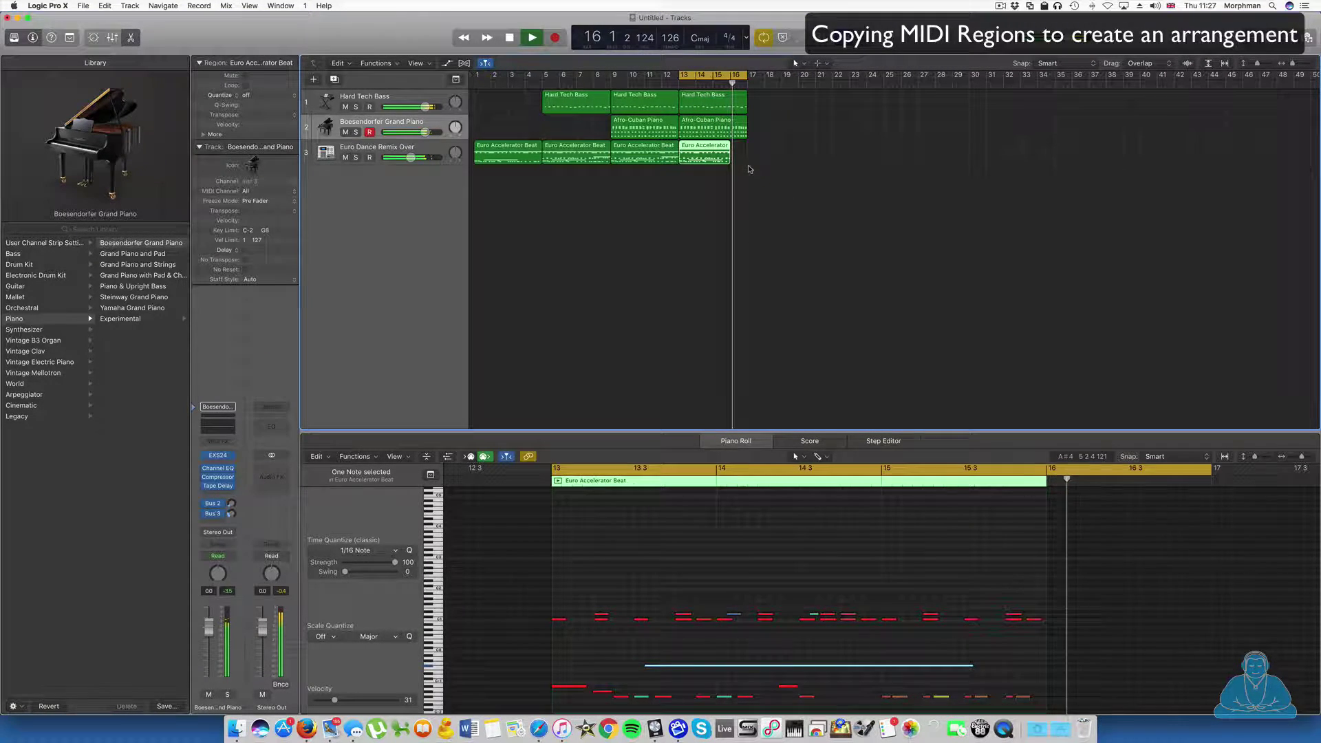
key("space")
left_click(720, 75)
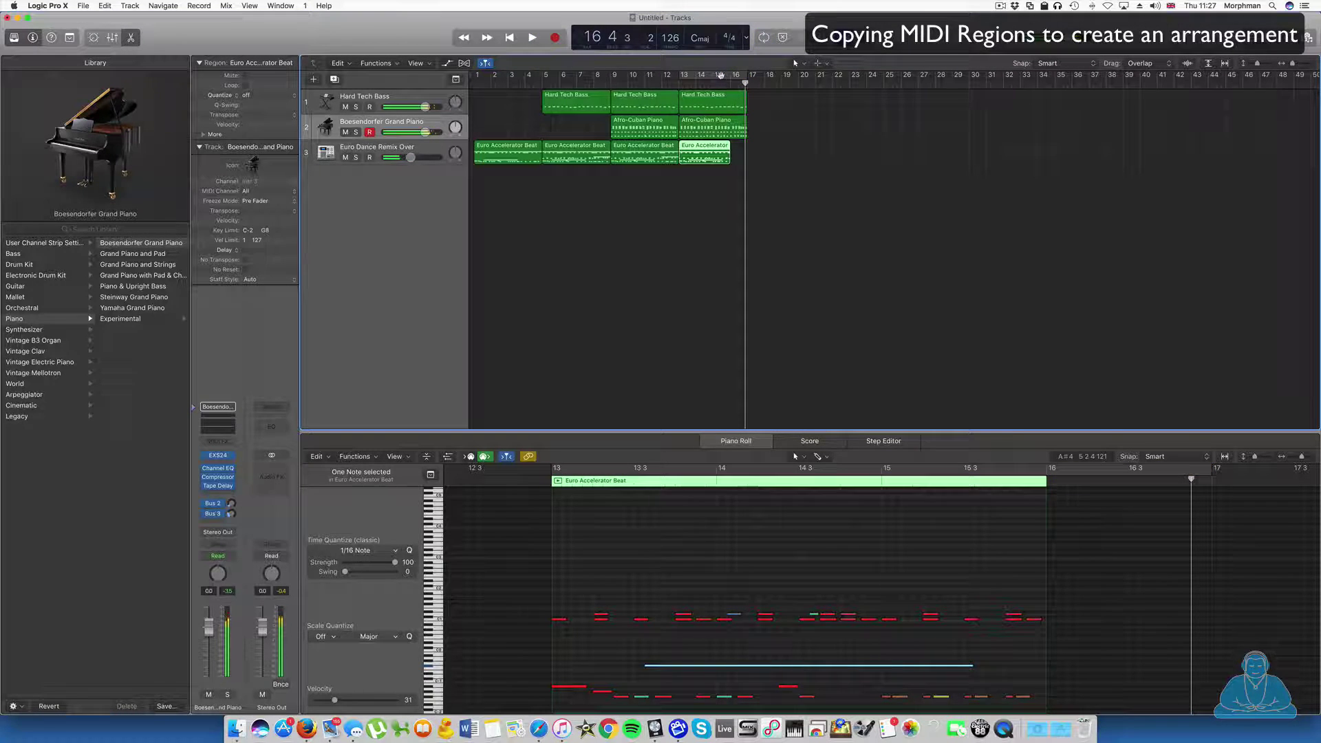
Copy the regions to bar 17, cycle bars 17–21, and open the New Tracks dialog
left_click_drag(616, 187, 777, 108)
left_click_drag(721, 75, 766, 80)
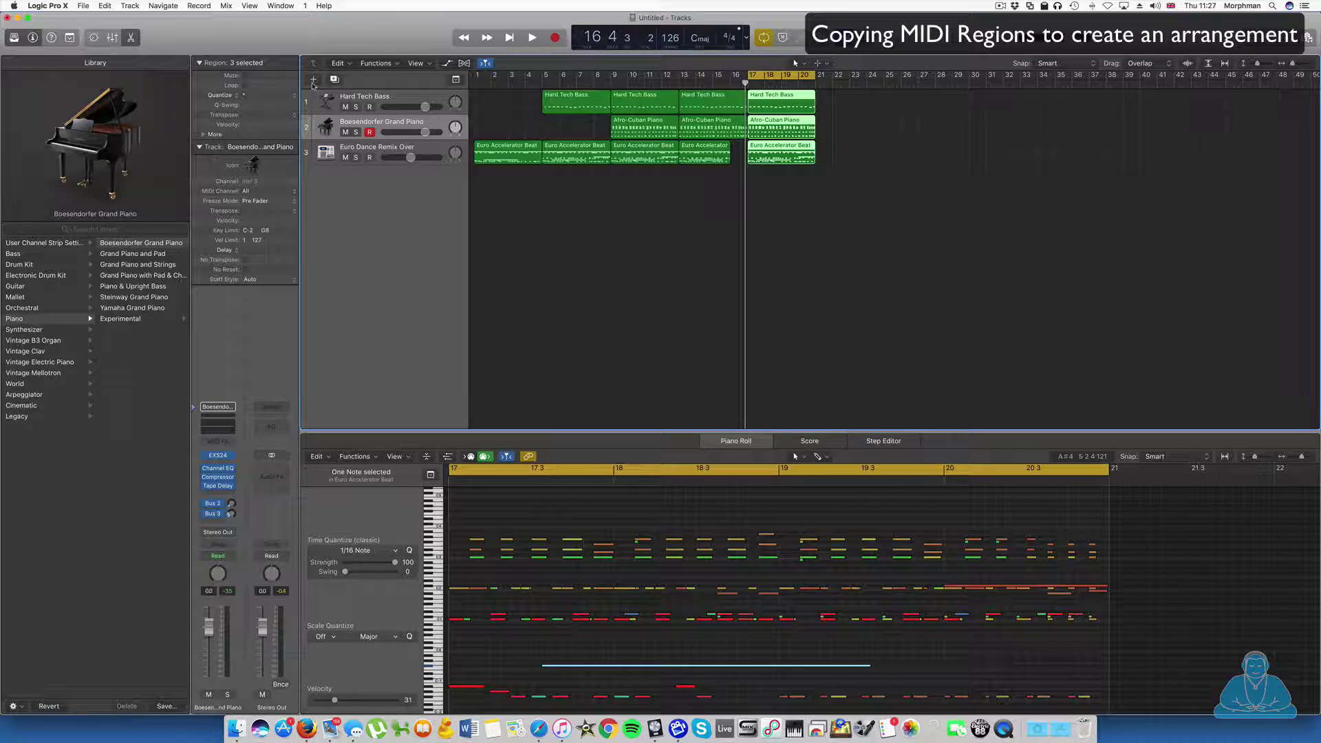
key("alt+super+n")
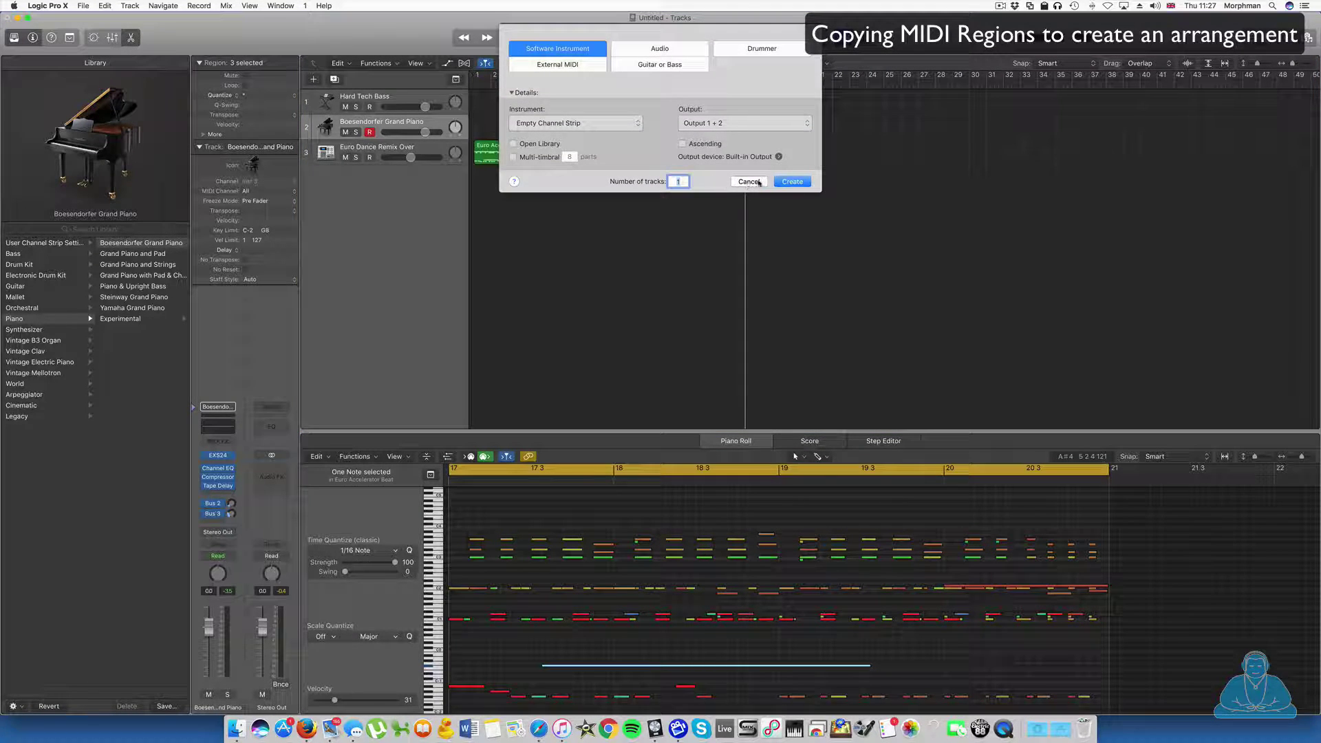
Create software instrument track Inst 4 and load Retro Synth (Stereo) as its instrument
left_click(793, 182)
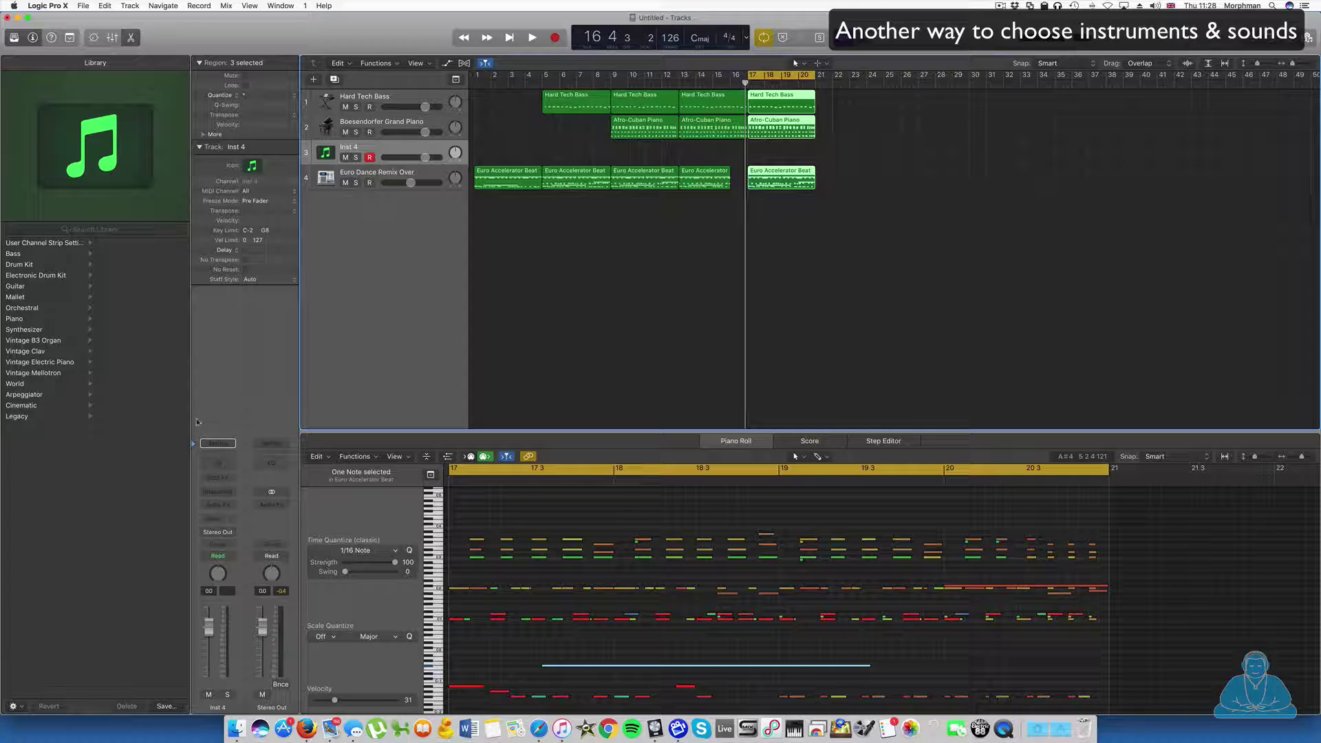
left_click(19, 40)
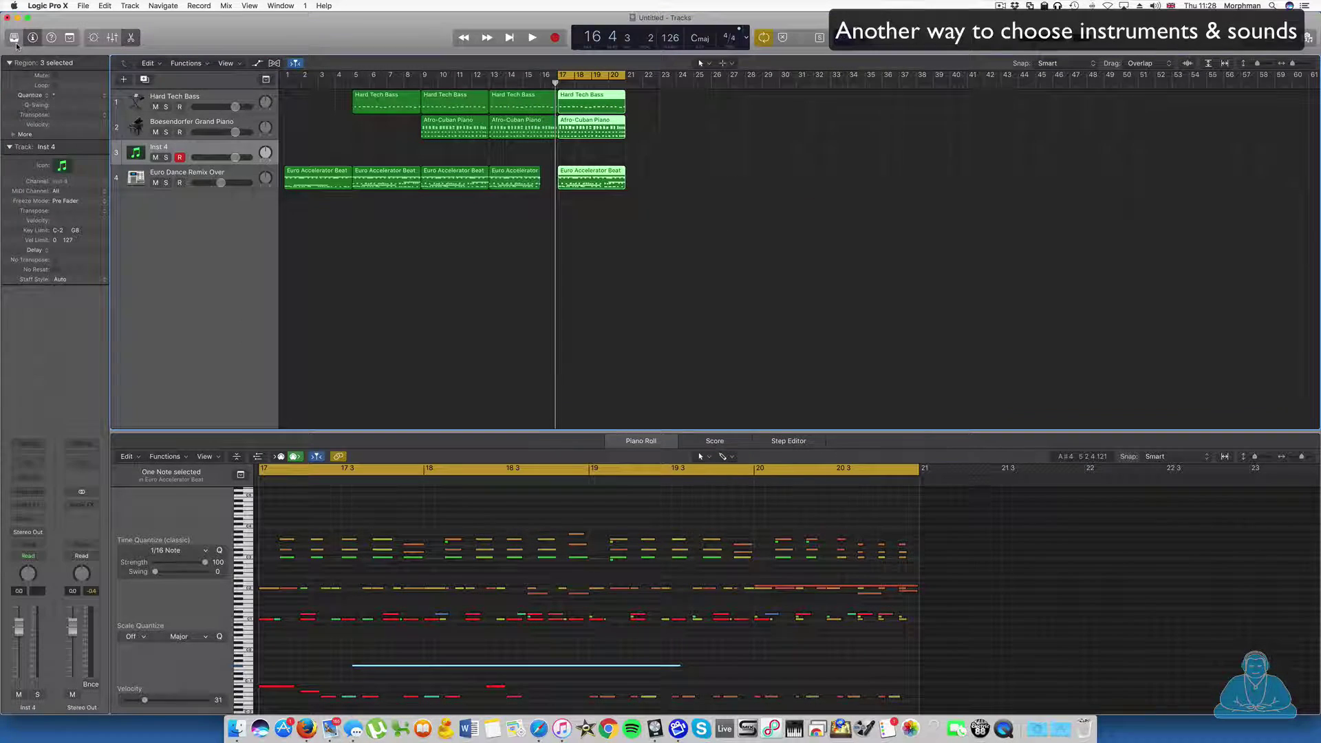
left_click(41, 493)
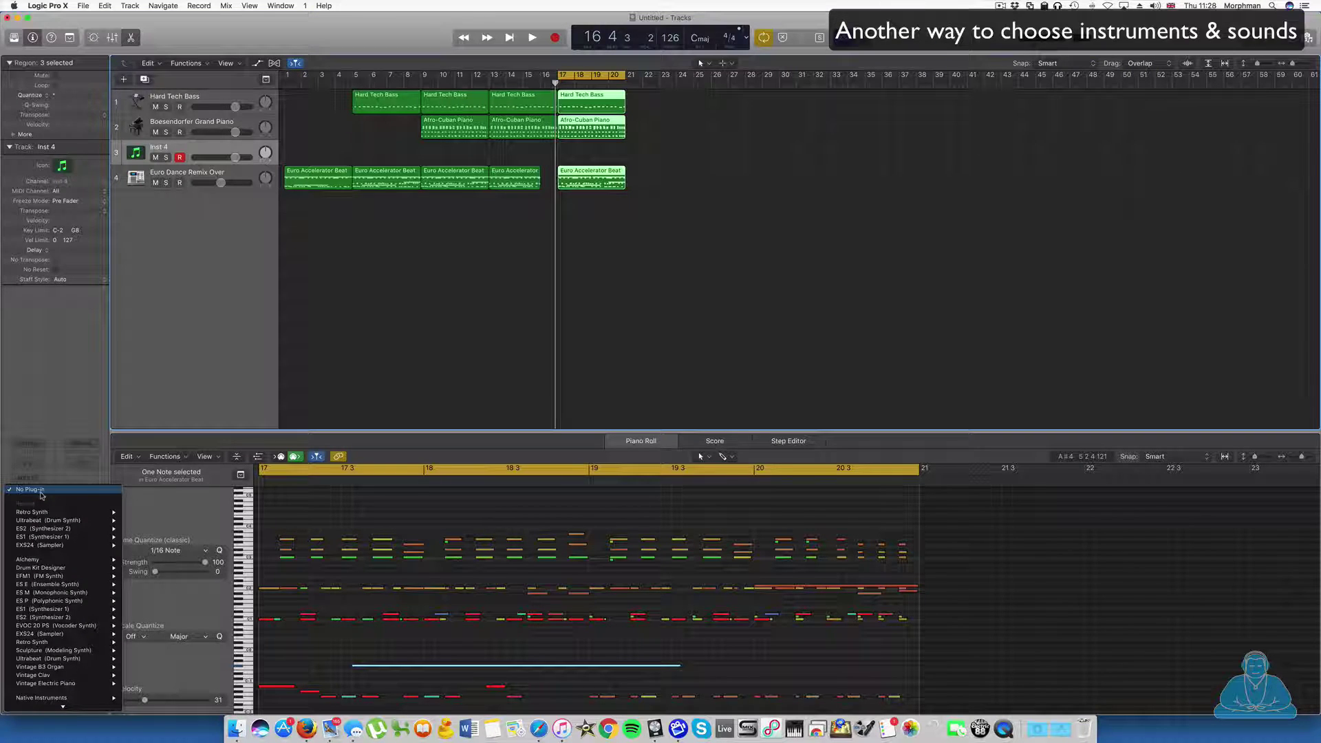
mouse_move(50, 525)
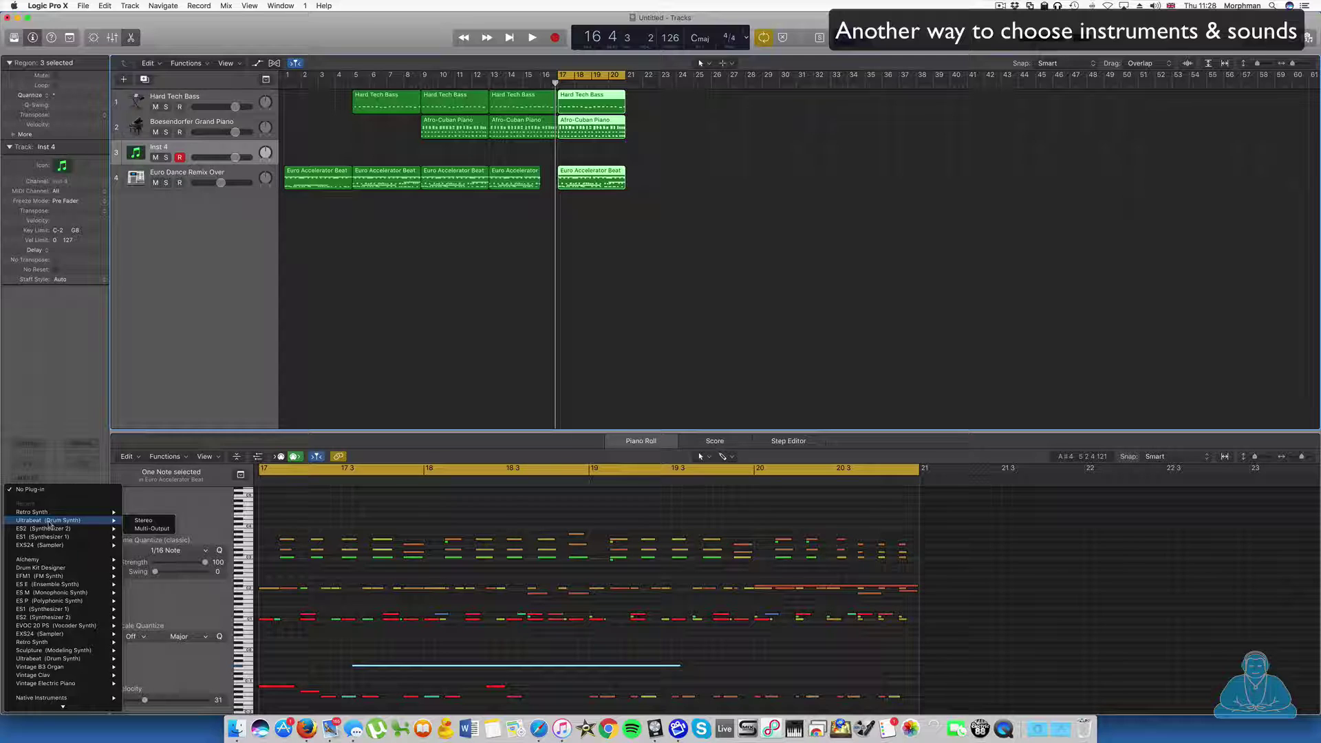
mouse_move(88, 646)
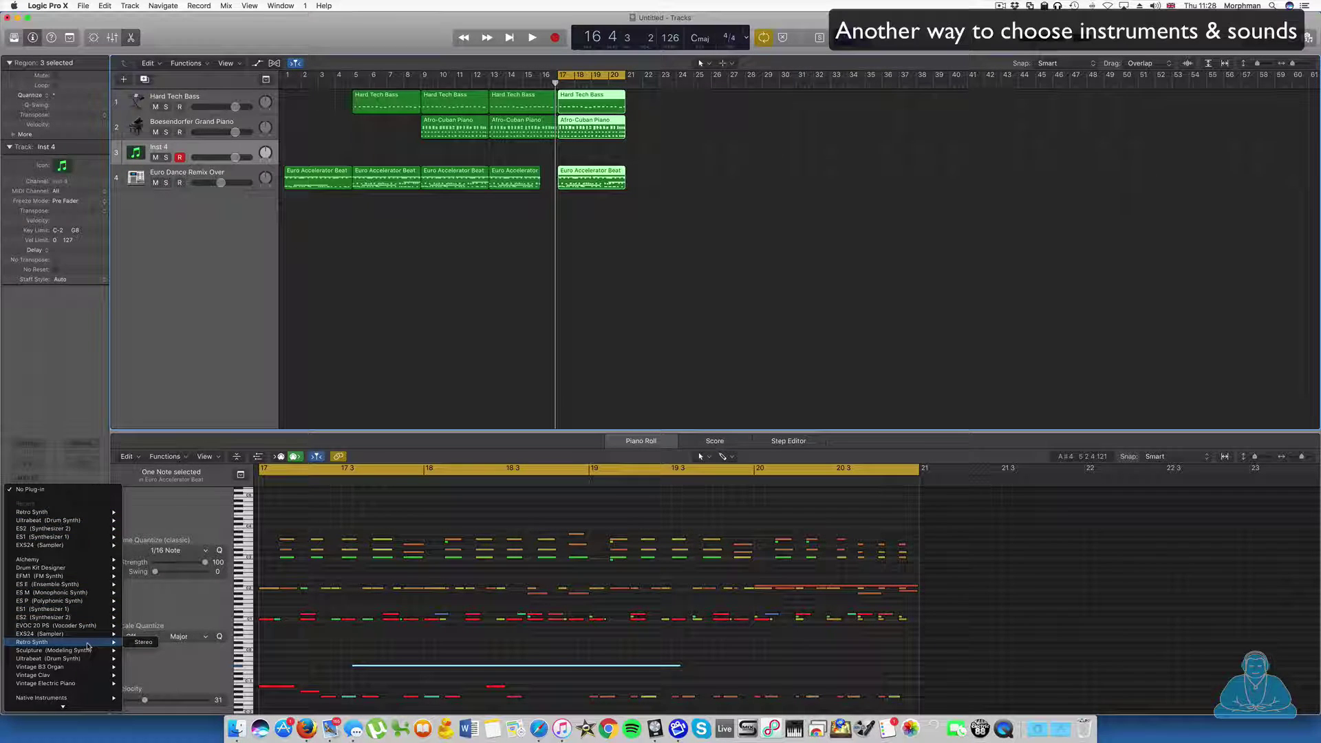
left_click(141, 643)
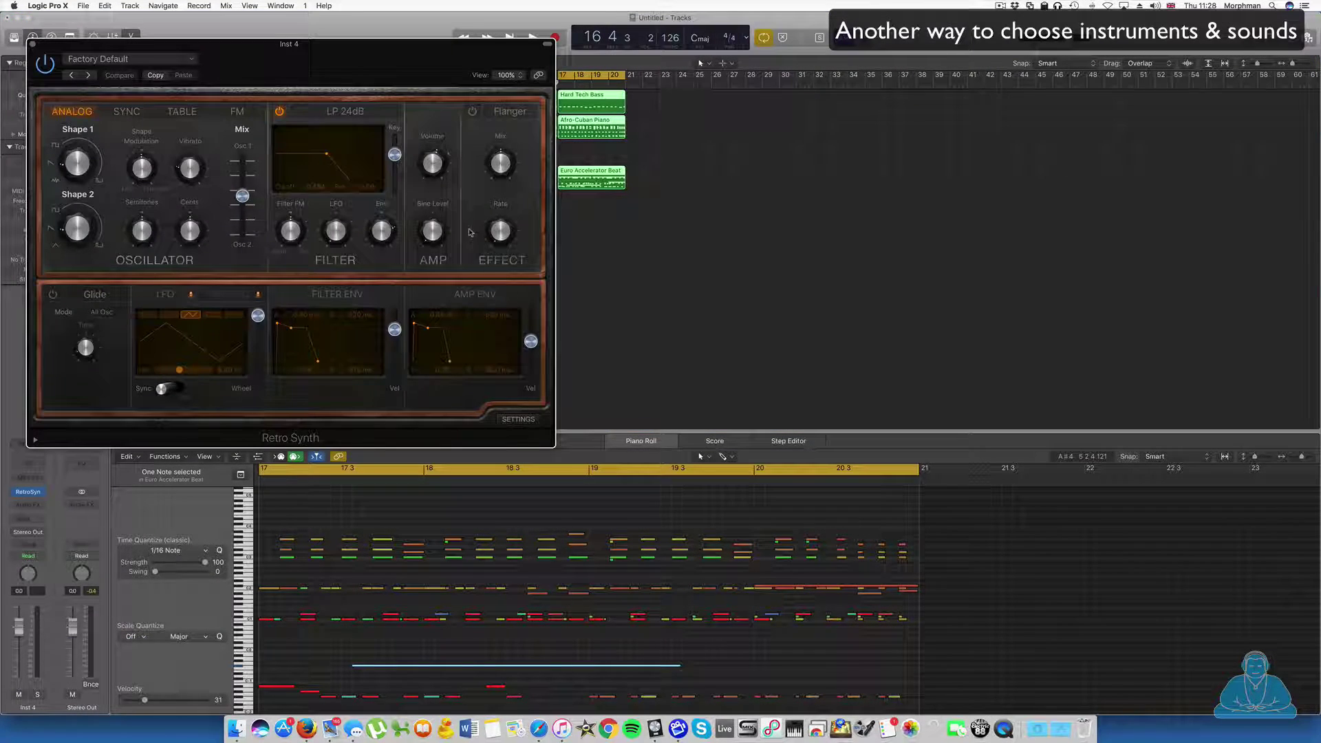
Audition the Retro Synth presets Electricity Lead and Fifties SciFi
left_click_drag(371, 66, 598, 37)
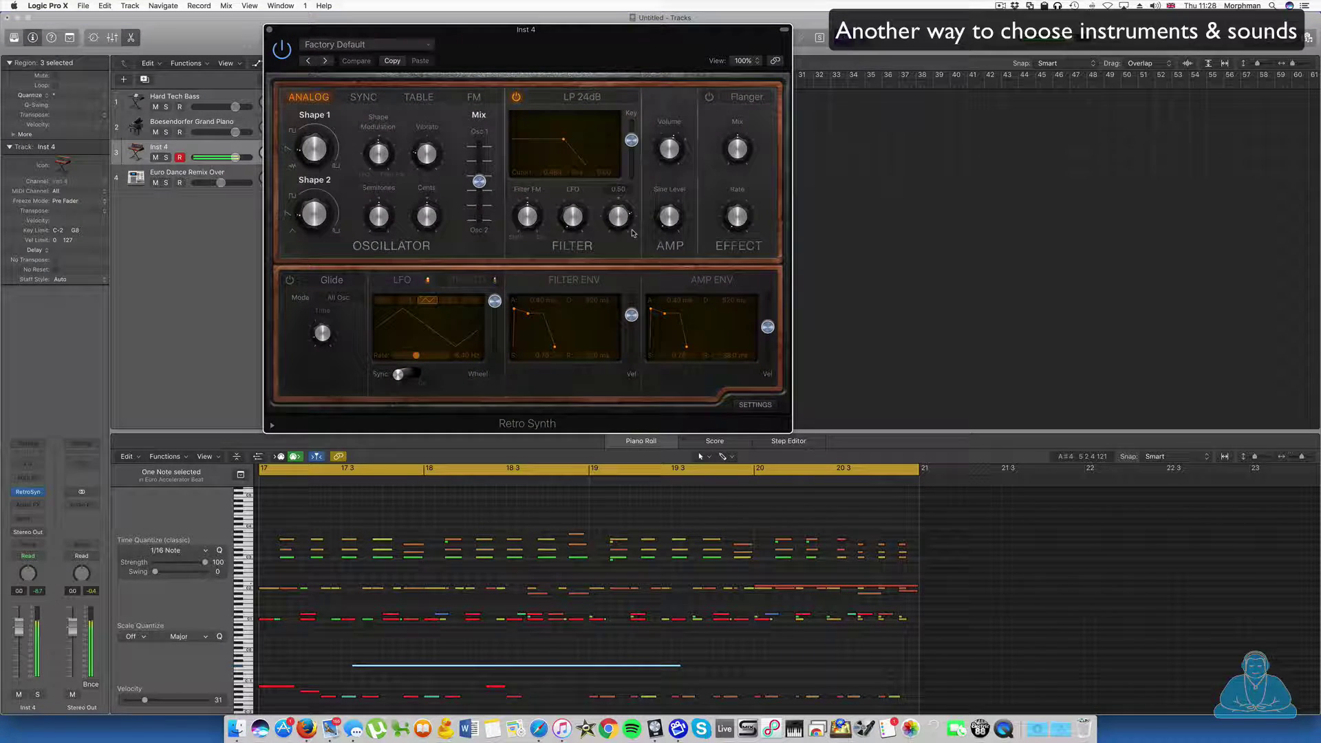
left_click(432, 45)
mouse_move(386, 204)
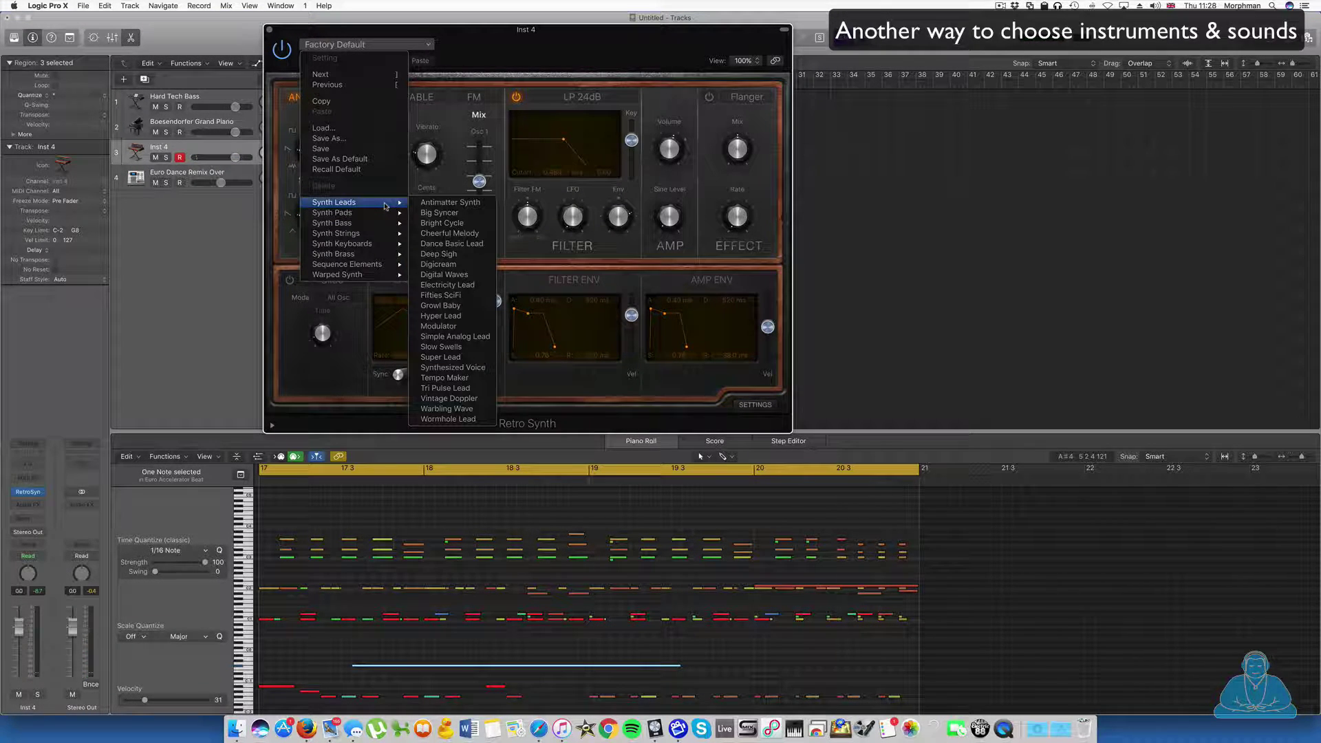
left_click(473, 292)
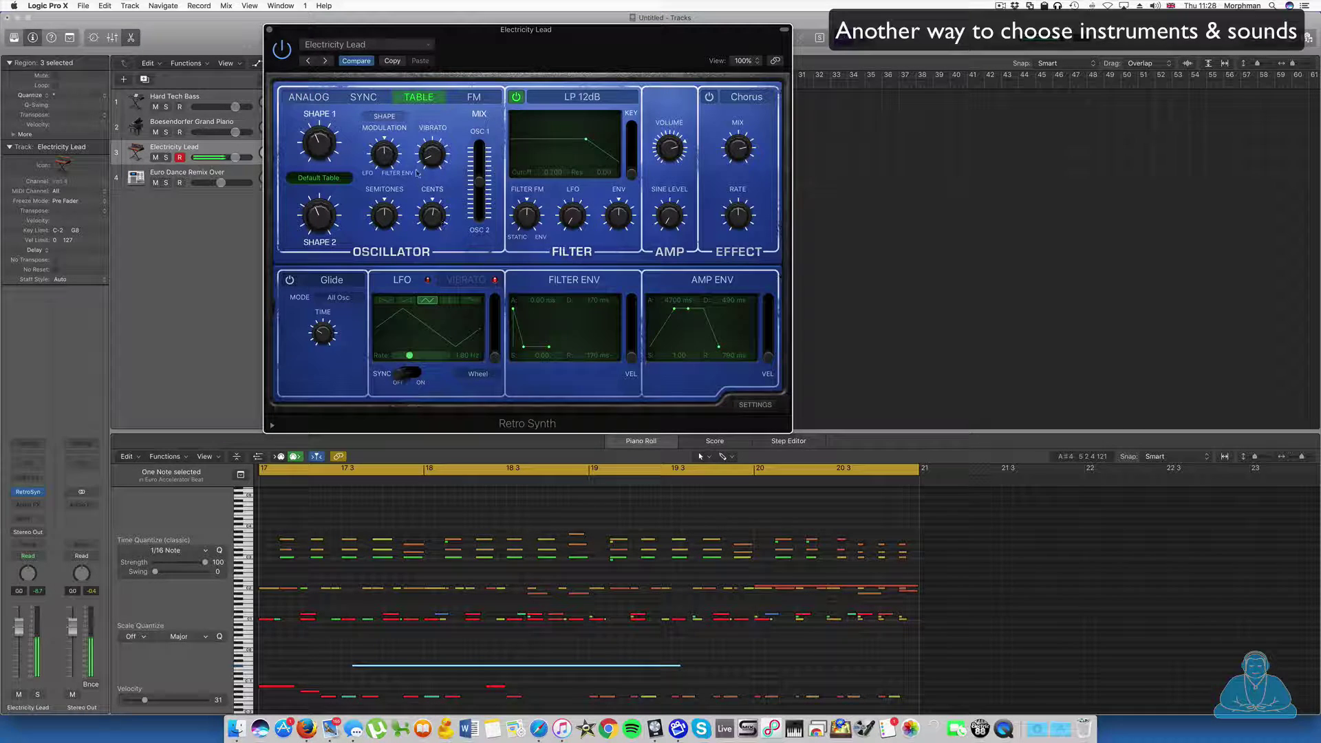
left_click(326, 62)
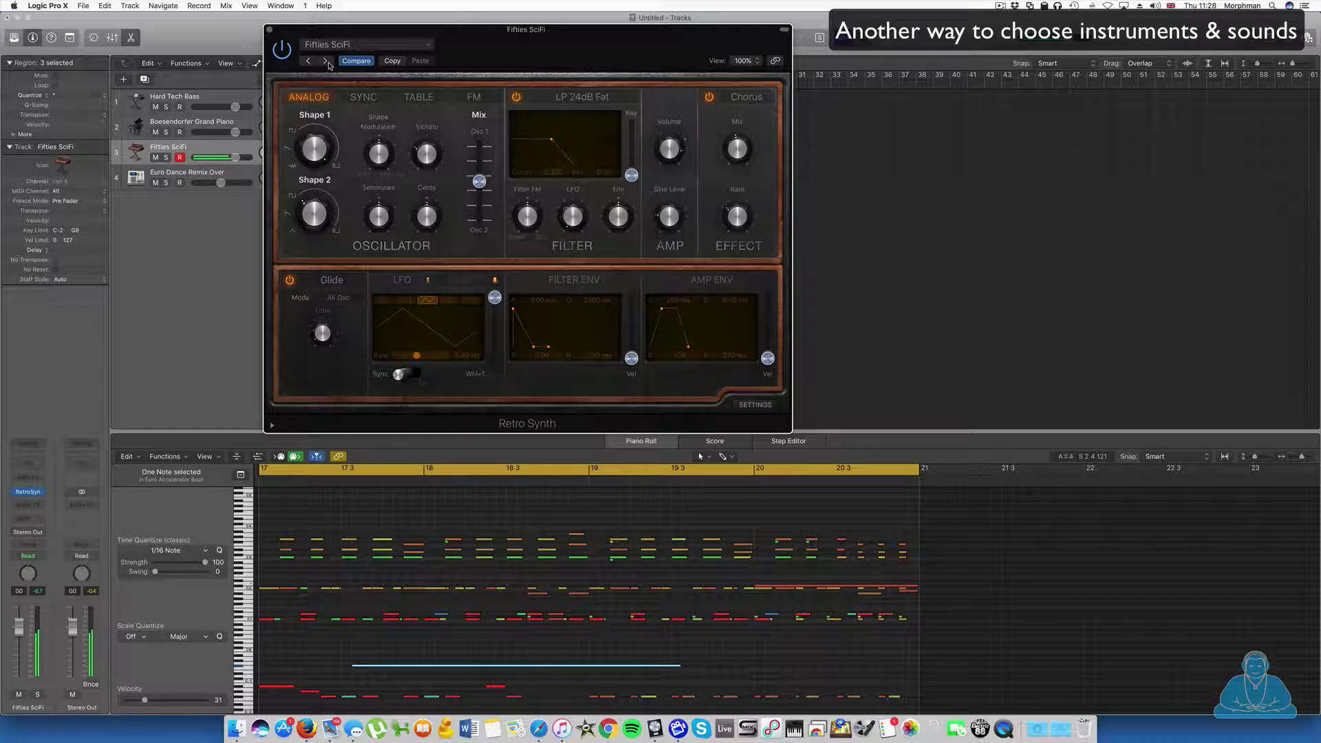
Load the Super Lead preset and close the Retro Synth window
left_click(361, 46)
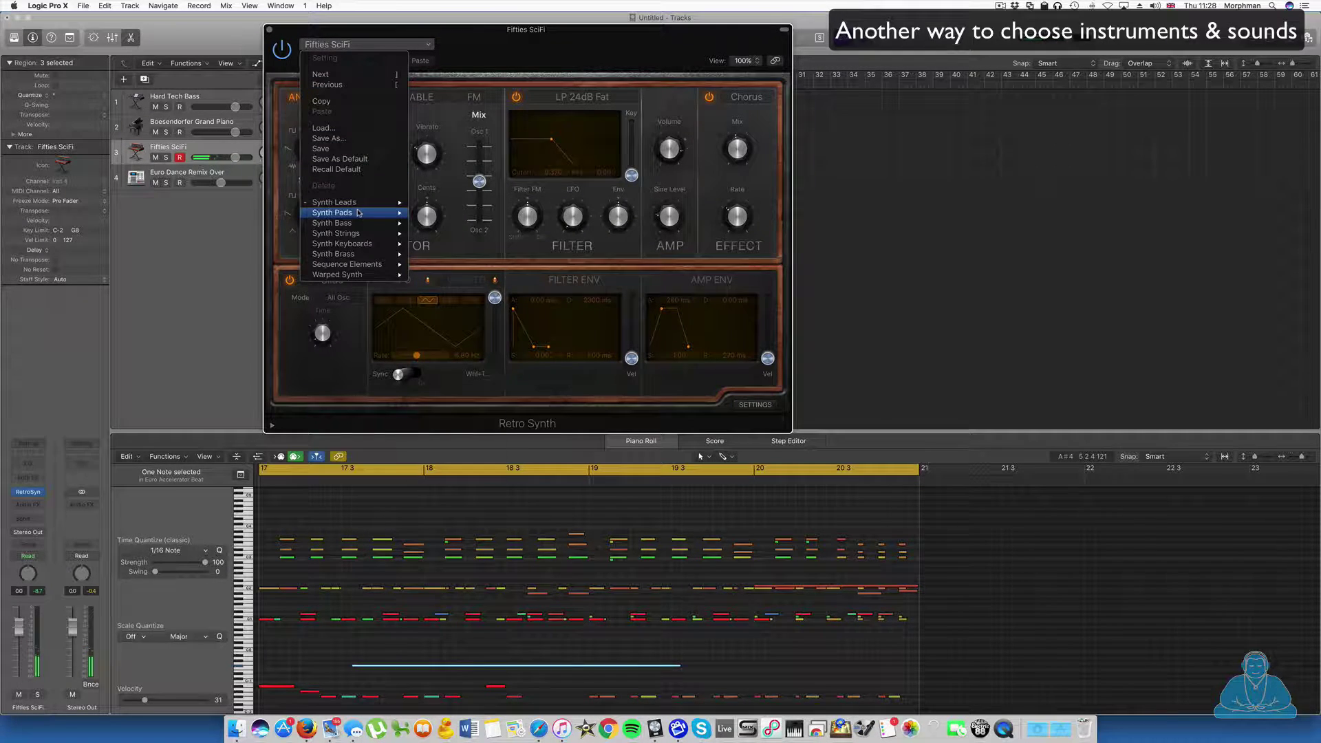
mouse_move(364, 203)
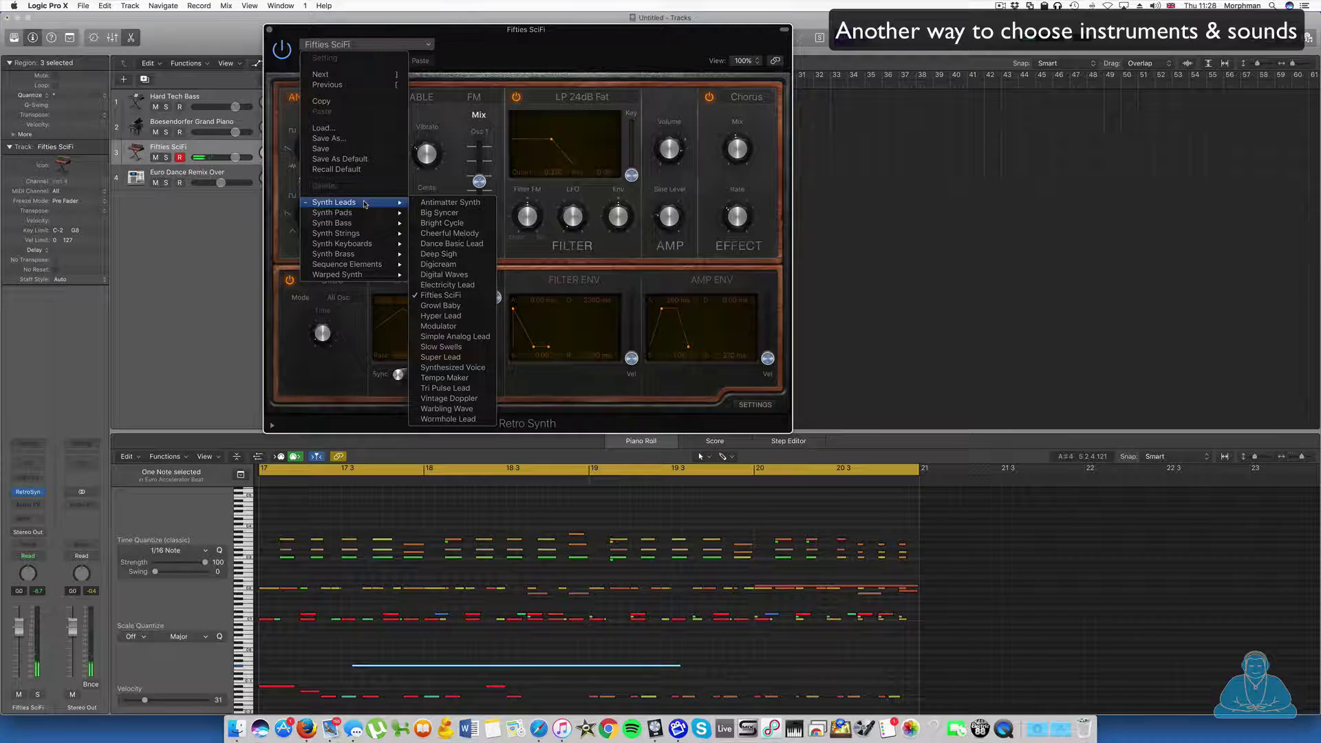
left_click(464, 358)
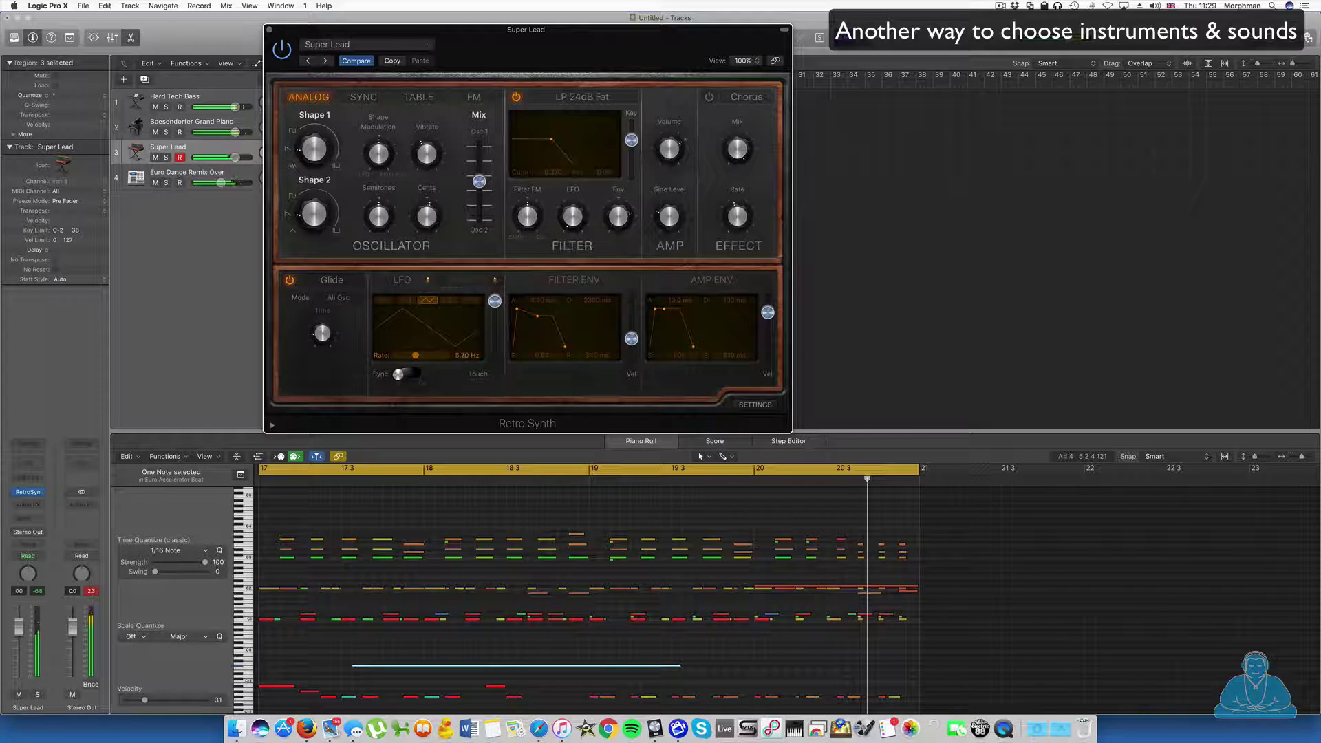
left_click(271, 30)
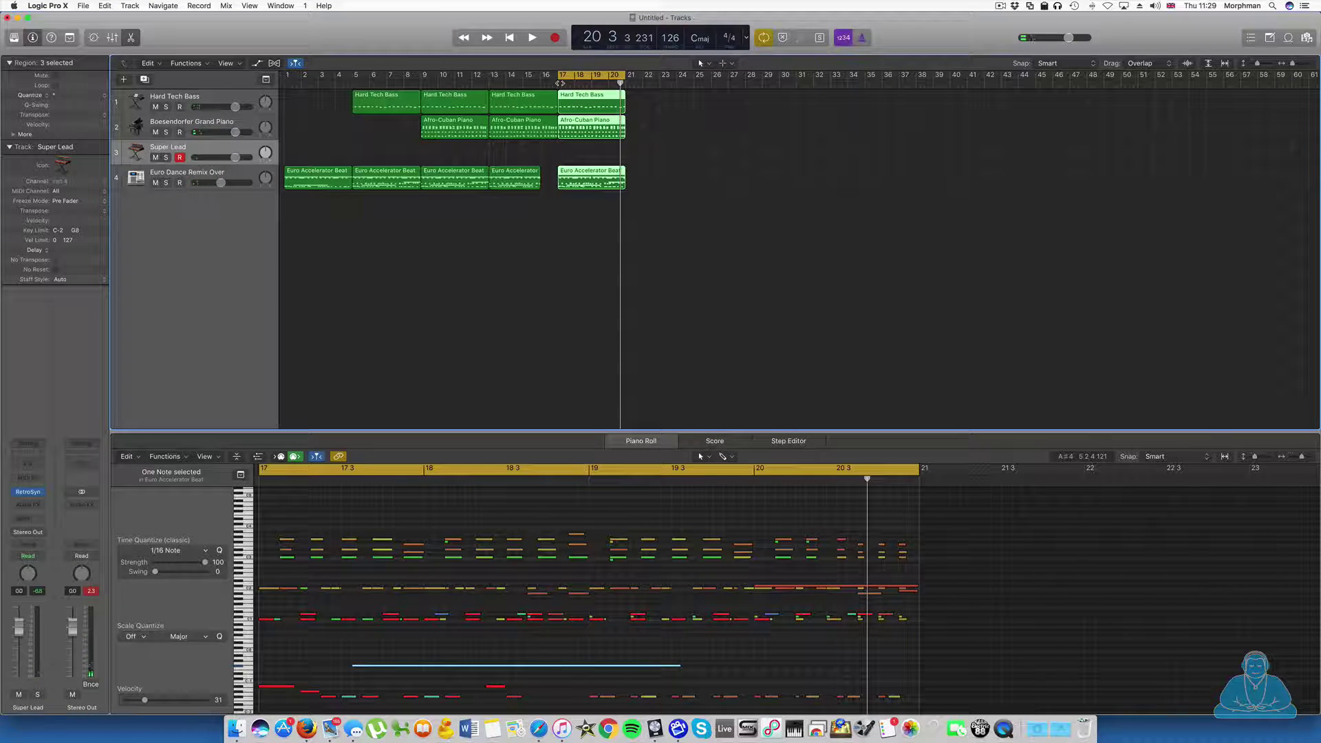
Record the Super Lead line over bars 17–21 and stop recording
key("space")
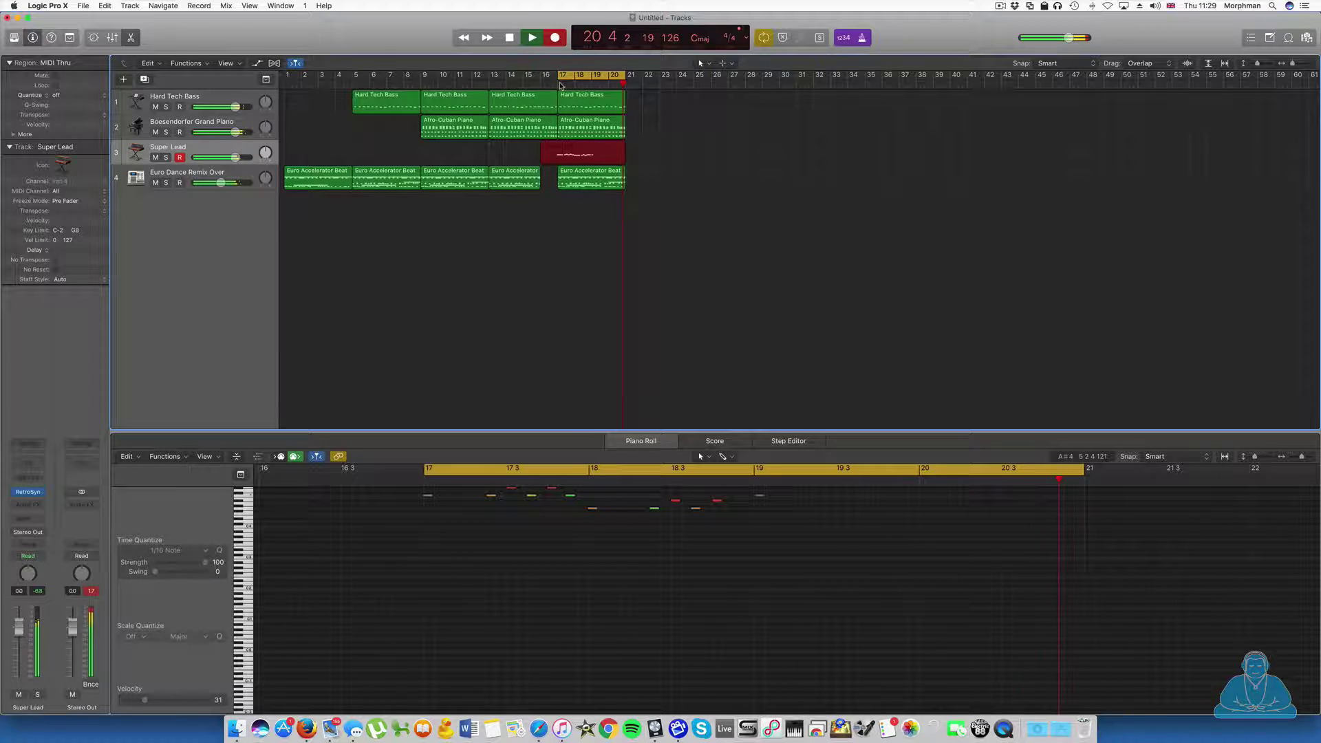
key("space")
left_click(562, 84)
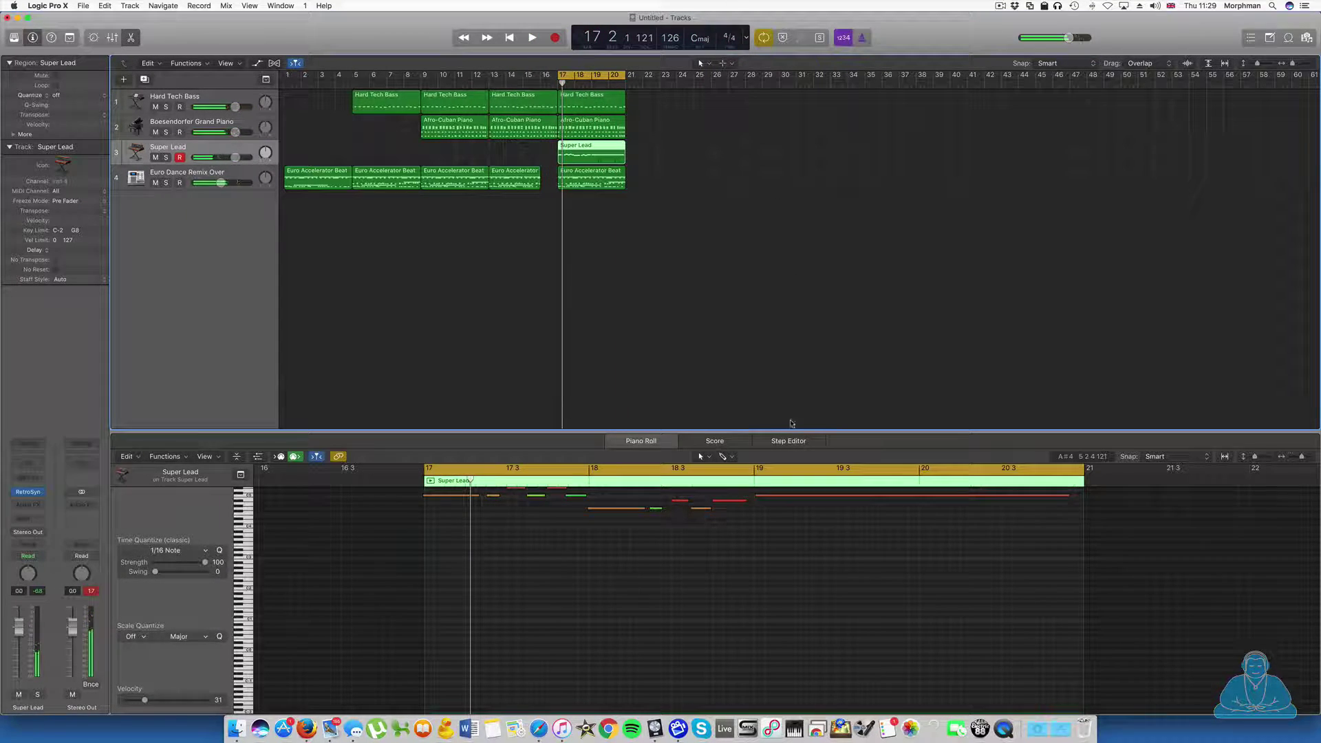
Enlarge the Piano Roll and show a Pitch Bend controller lane beneath the notes
left_click_drag(783, 432, 782, 325)
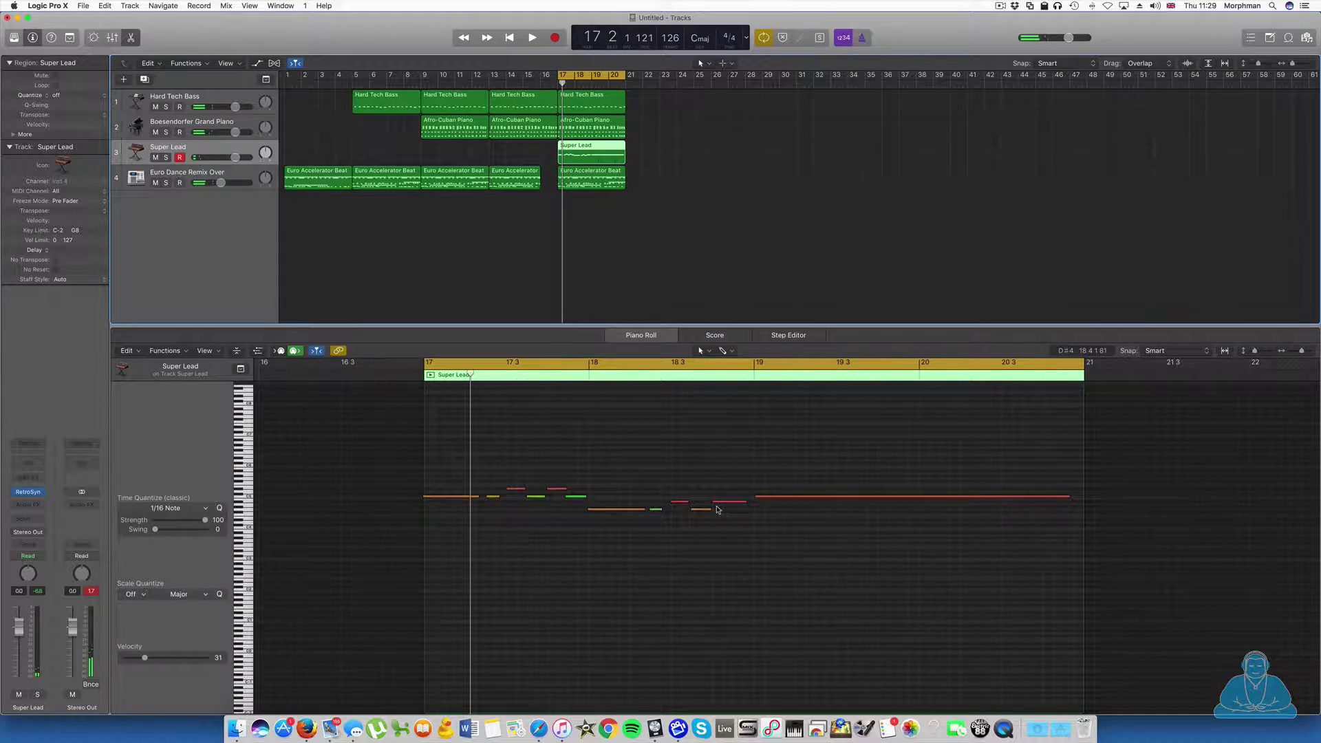
left_click(681, 465)
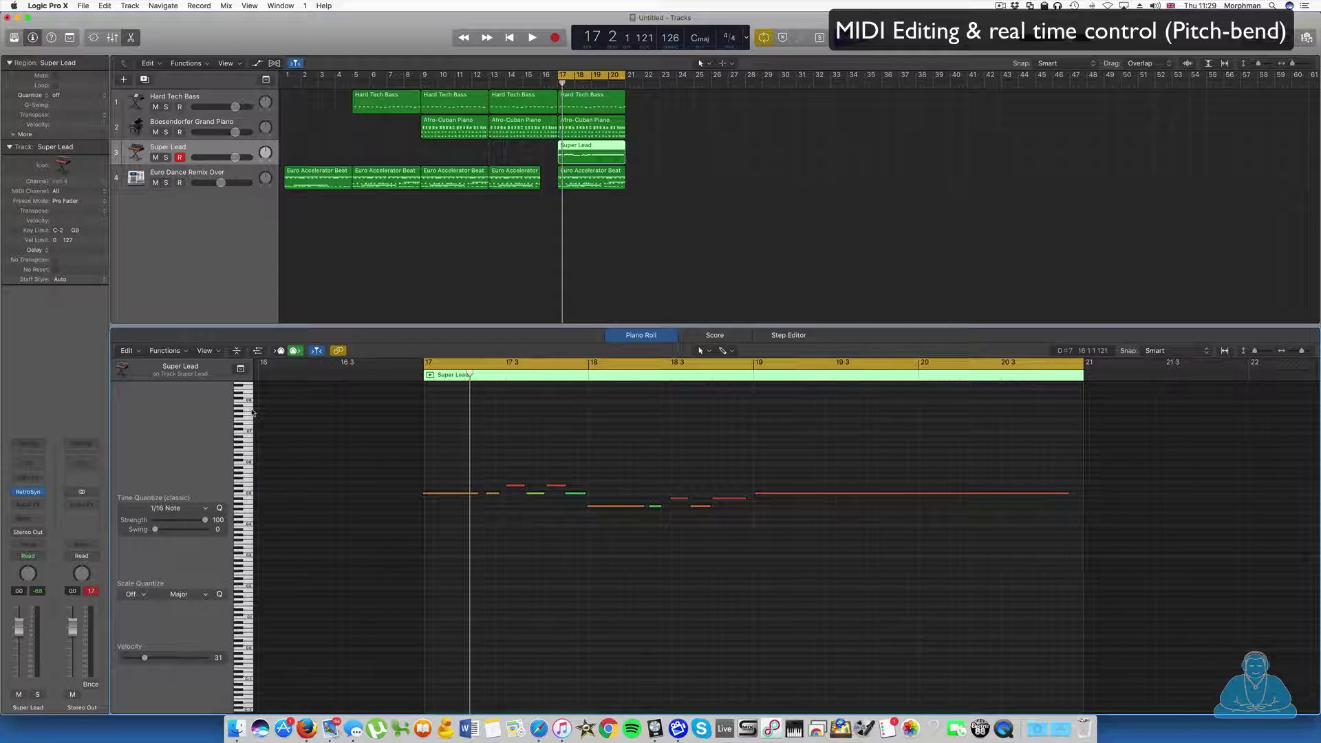
left_click(258, 352)
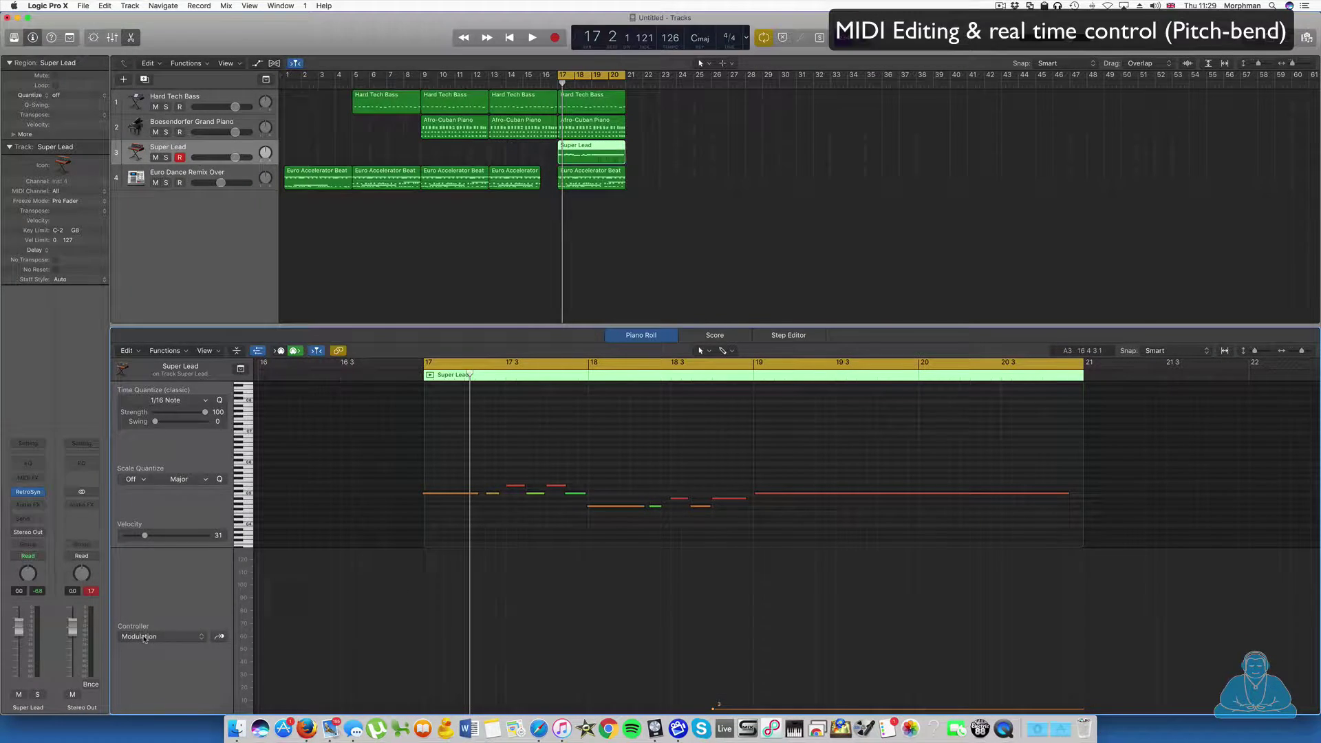
left_click(145, 637)
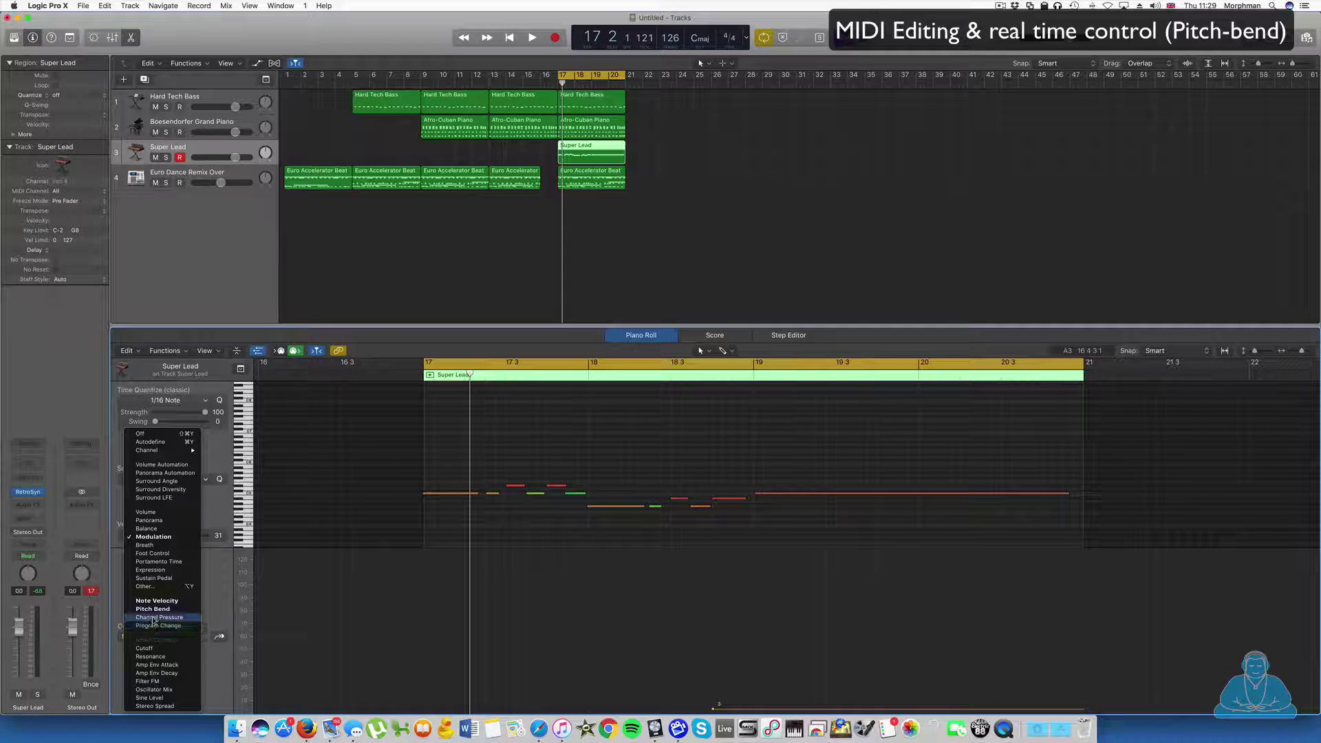
left_click(153, 609)
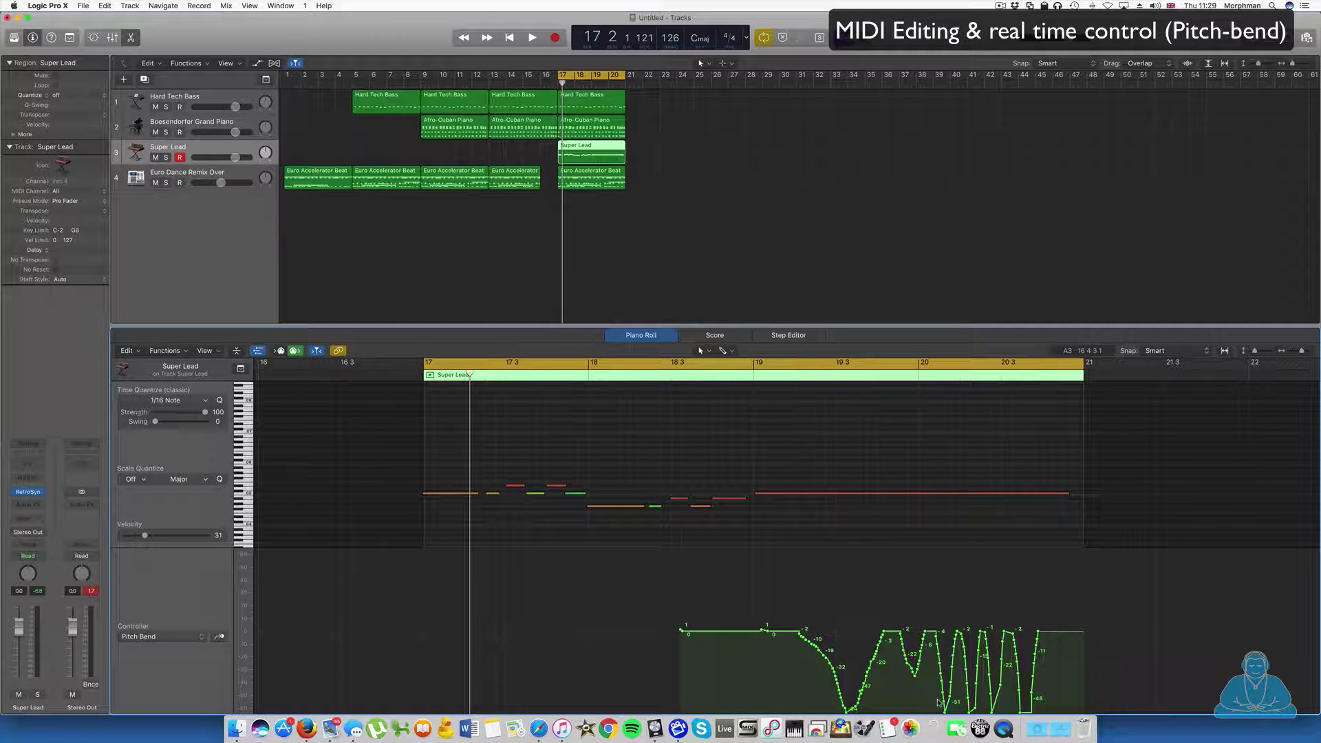
Play back, zoom in horizontally, and reselect the Super Lead region to view its curve
key("space")
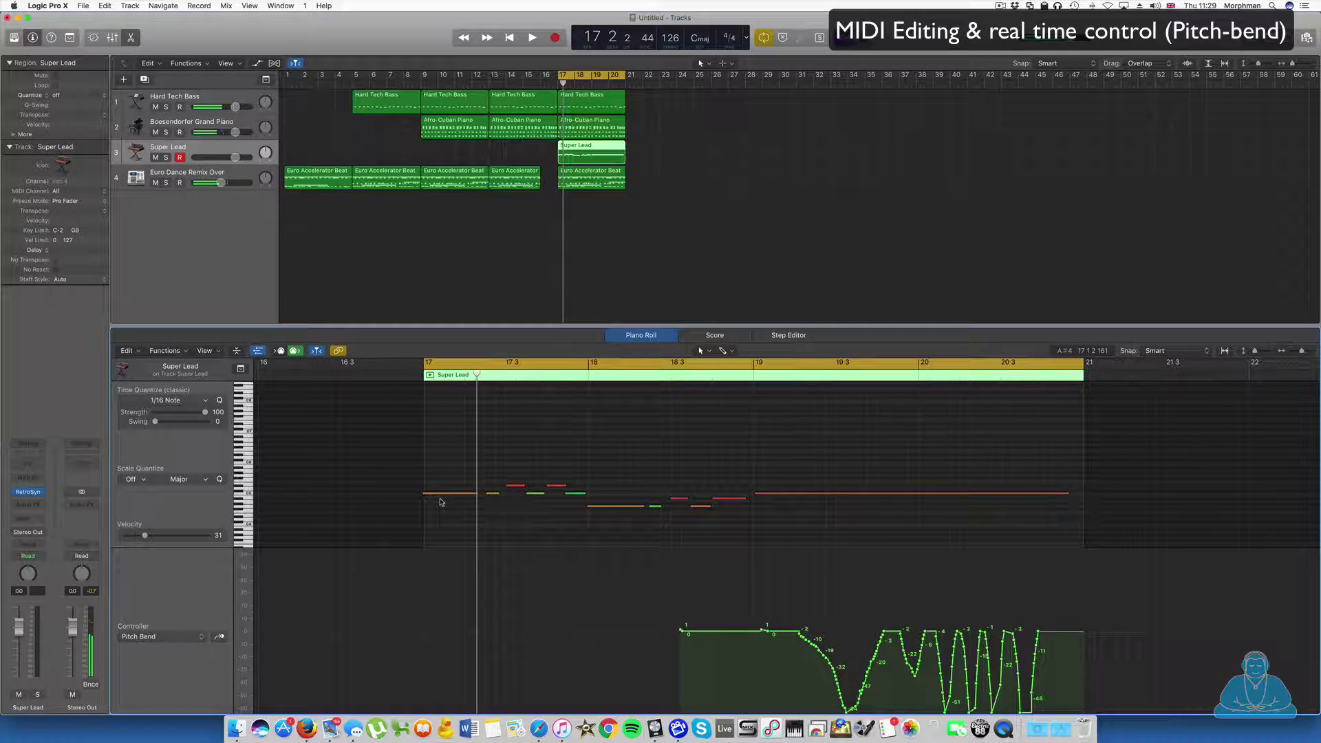
key("super+Right")
key("super+Right")
key("super+Right")
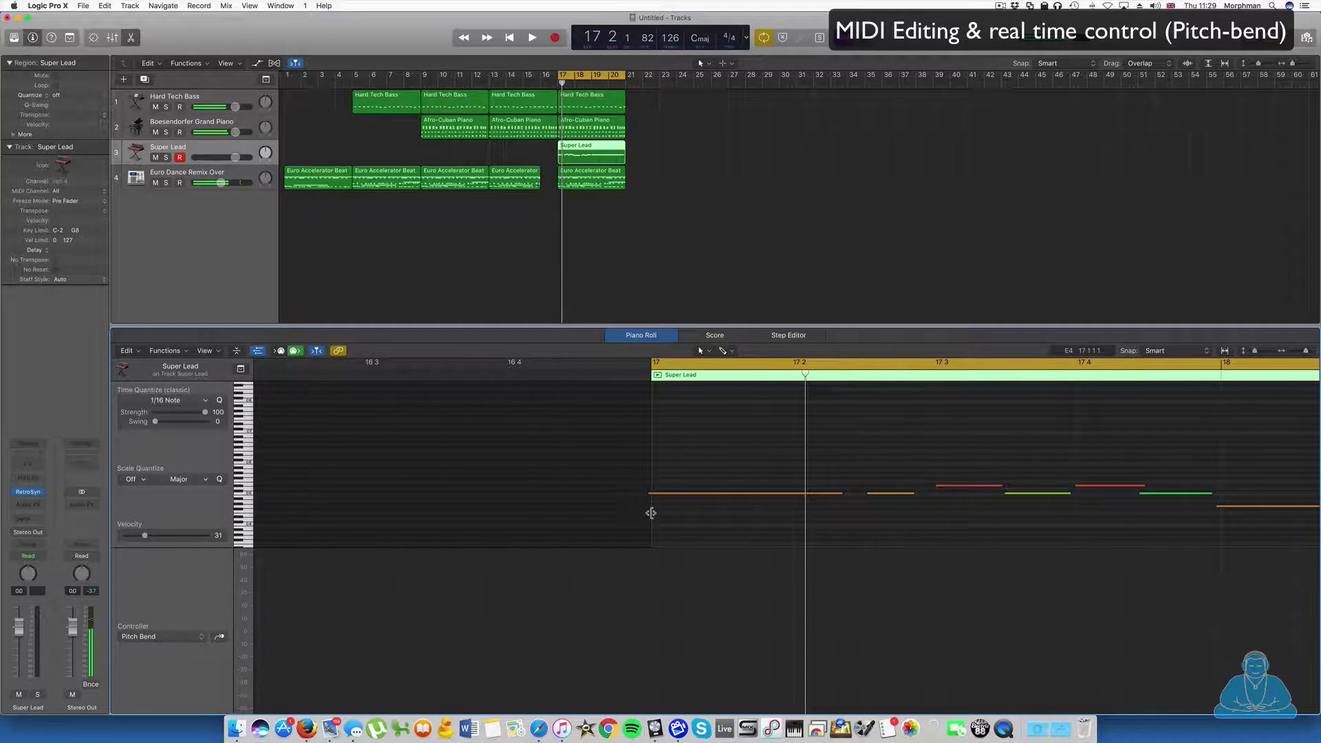
scroll(651, 513, "right", 5)
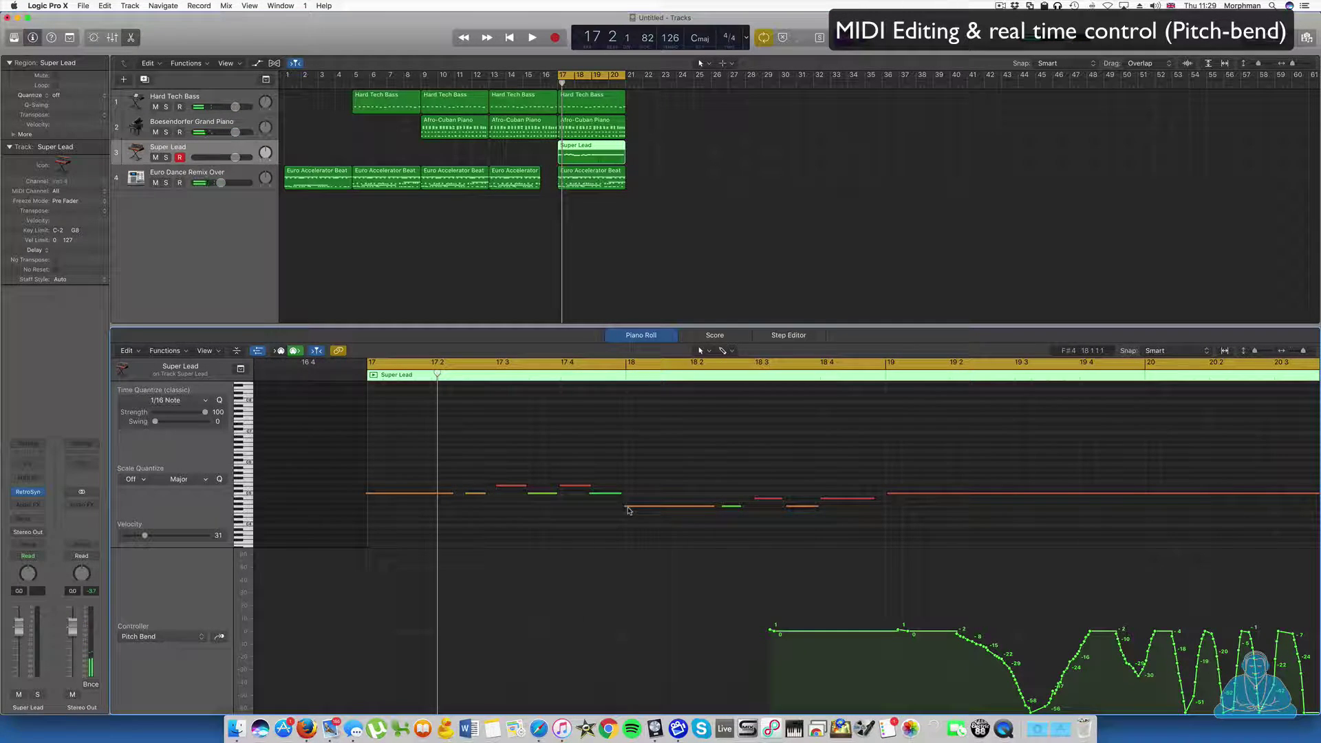
left_click(634, 237)
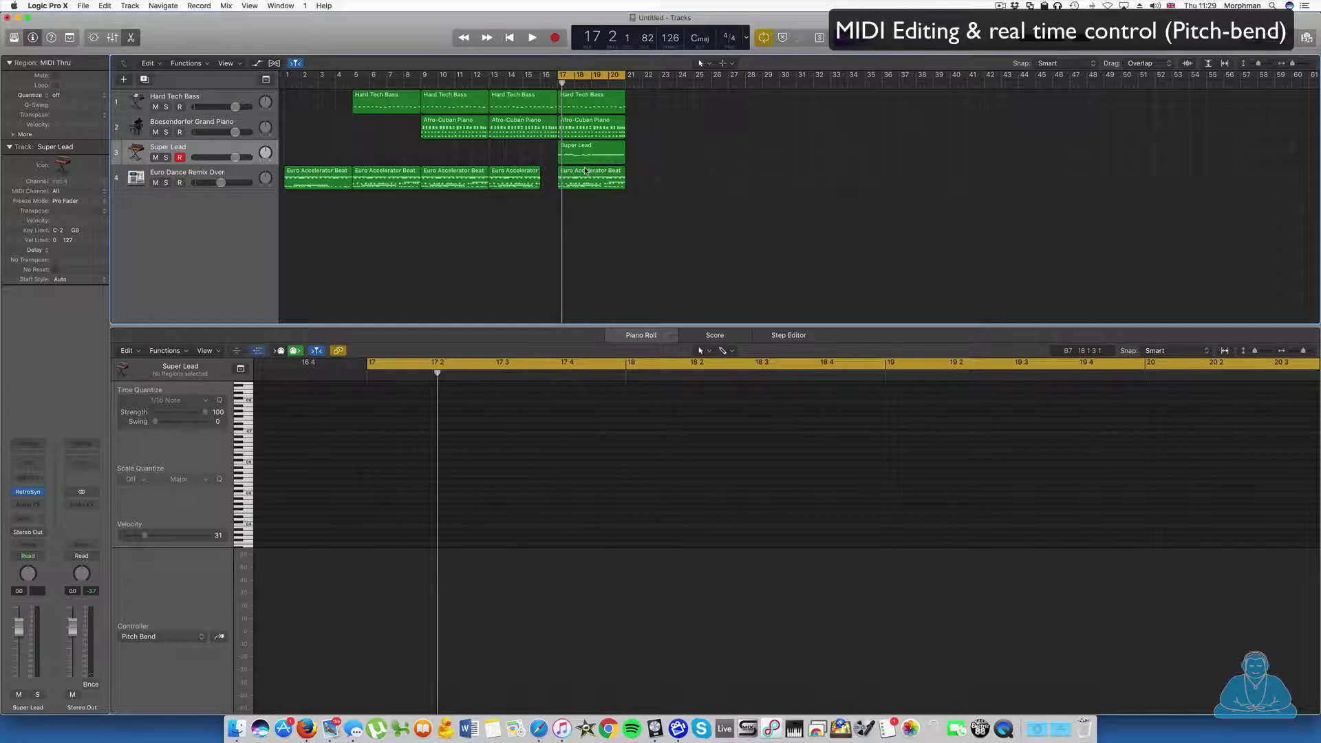
left_click(585, 152)
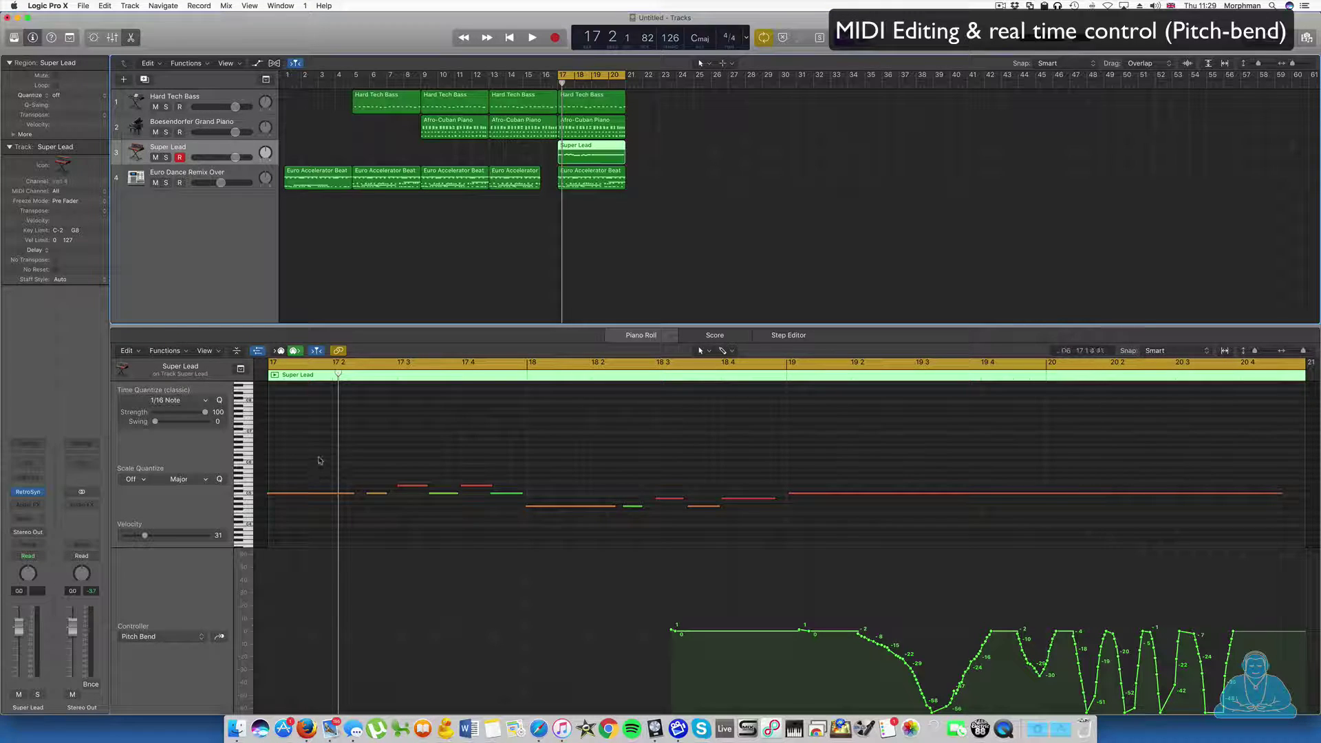
Select all 12 Super Lead notes, quantize them to 1/16 Note, and play them back
left_click(319, 461)
key("super+a")
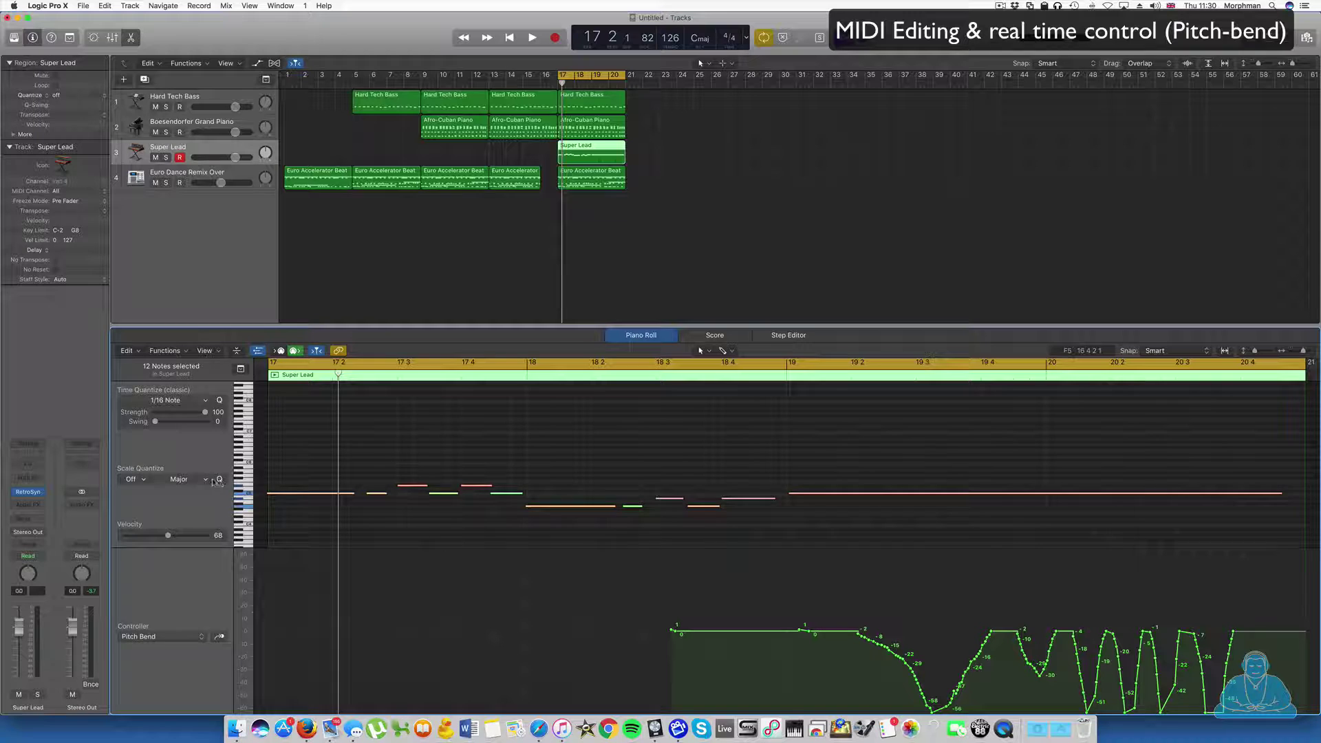
left_click(219, 400)
key("space")
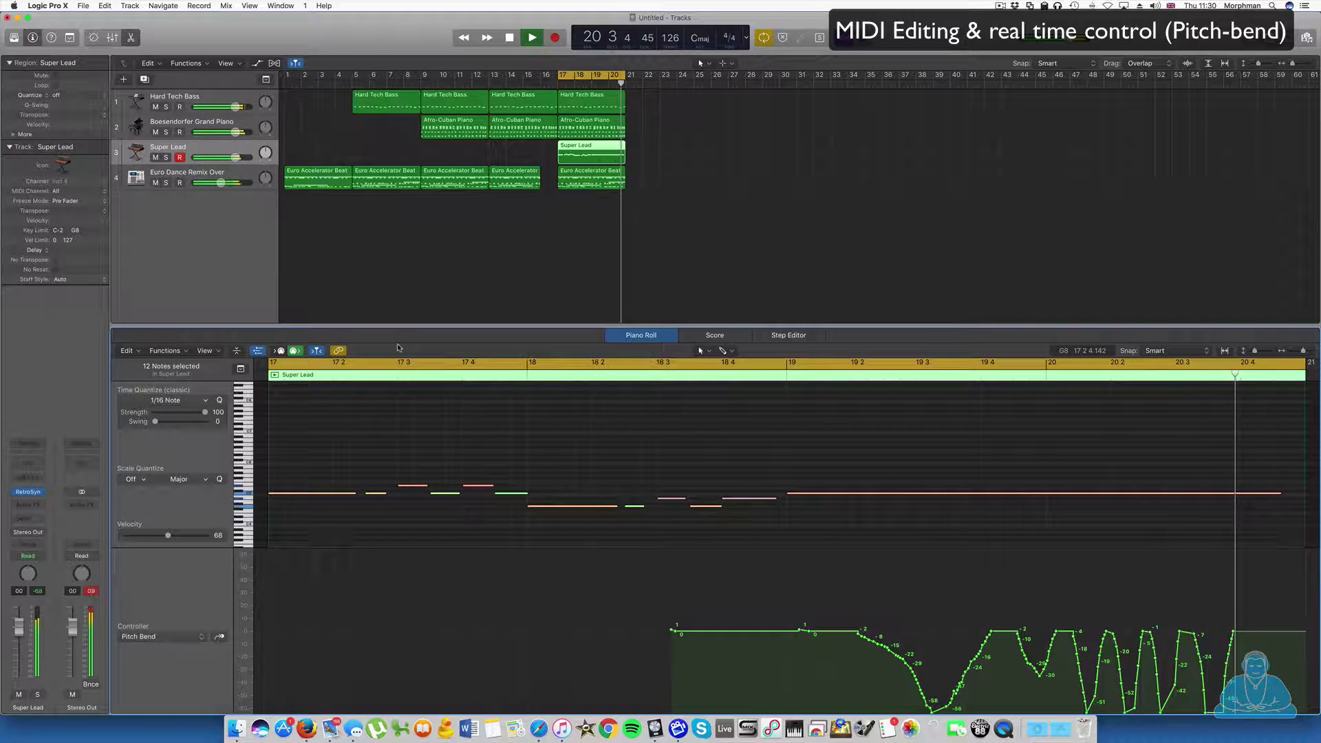
key("space")
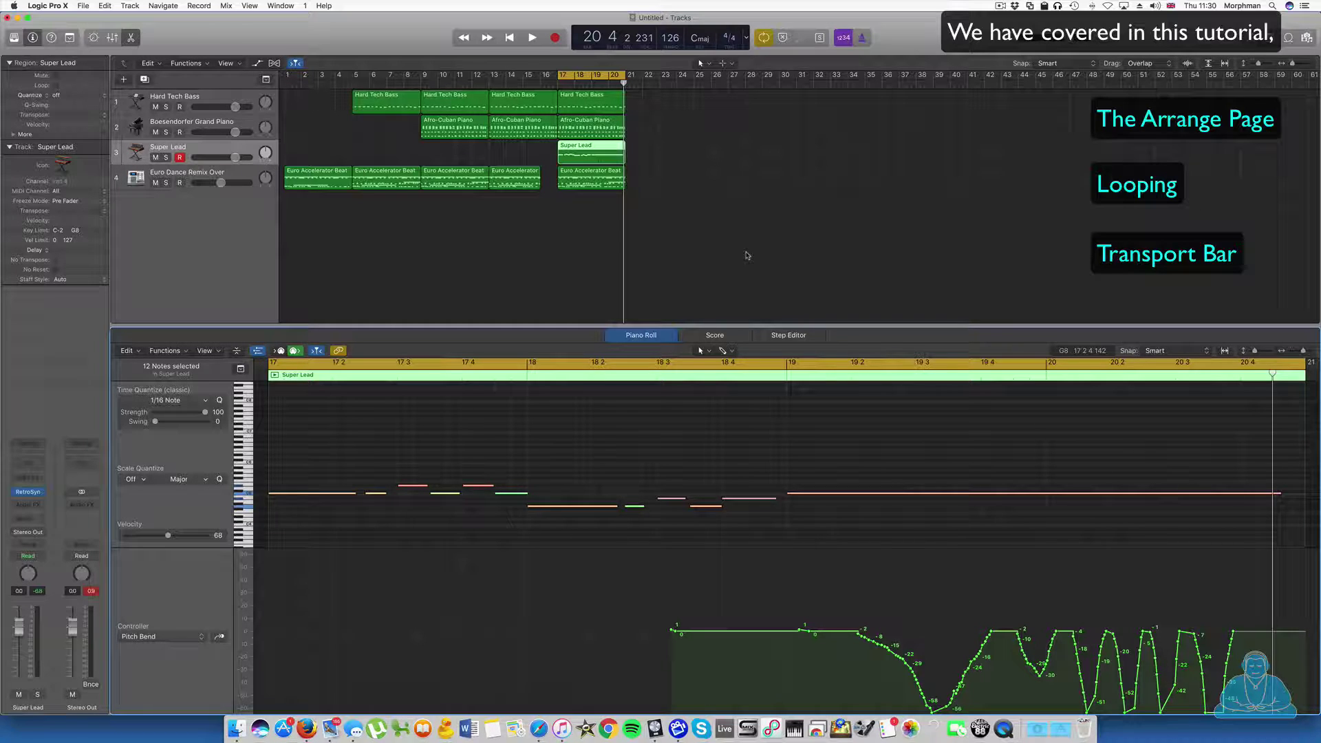
key("t")
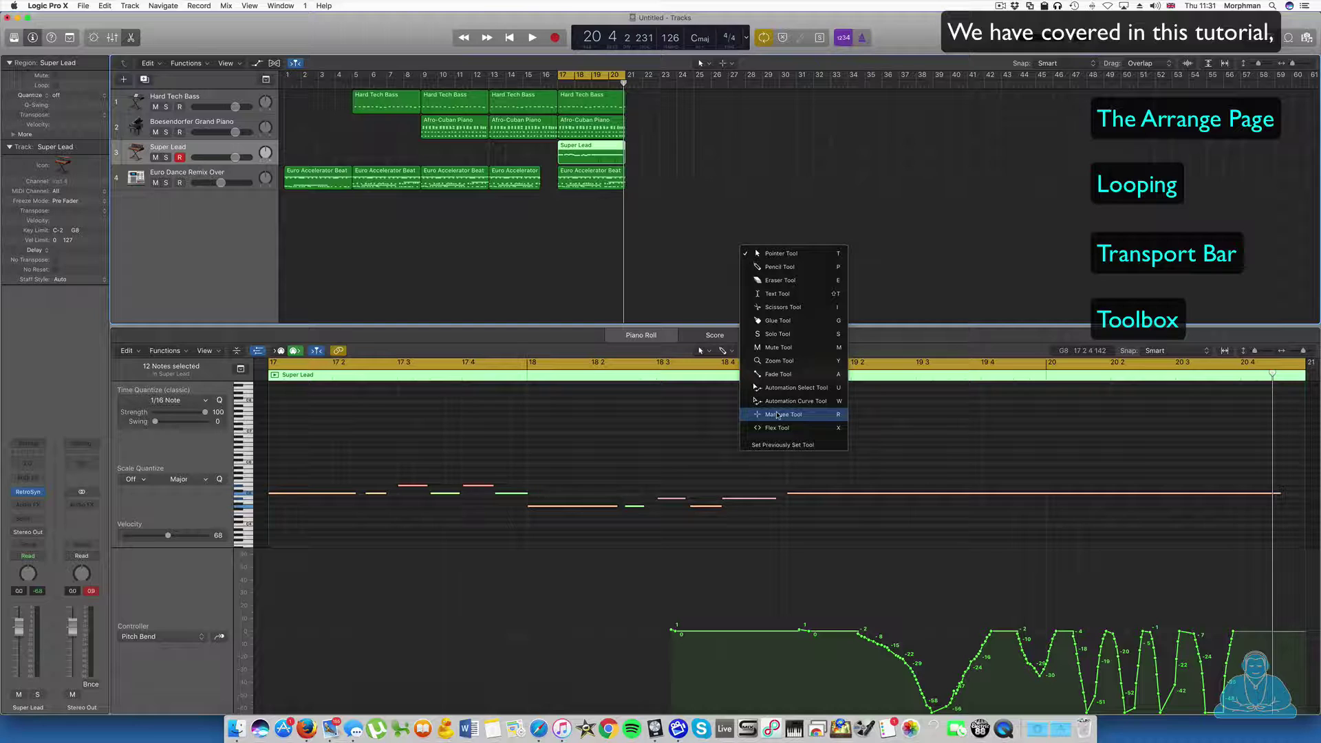
left_click(687, 223)
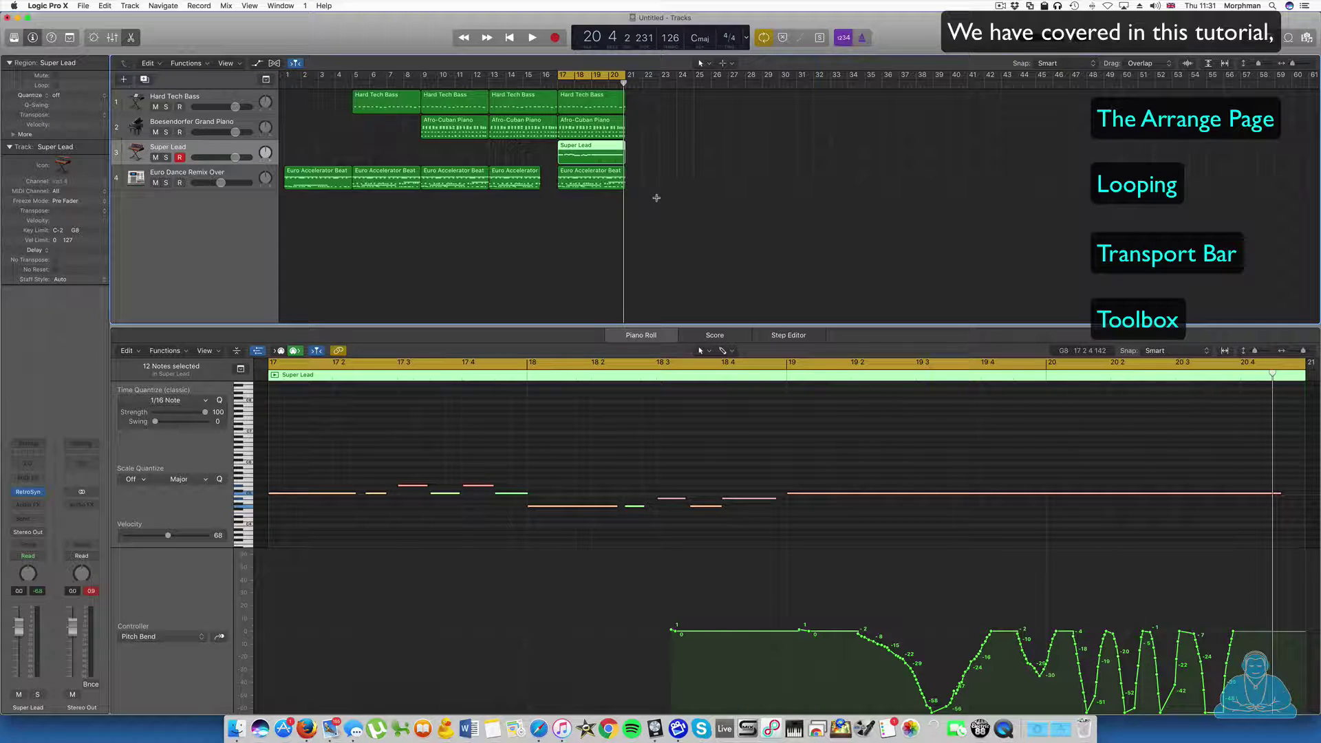
Split the regions across all tracks at bar 20, then undo the split
left_click_drag(643, 90, 619, 172)
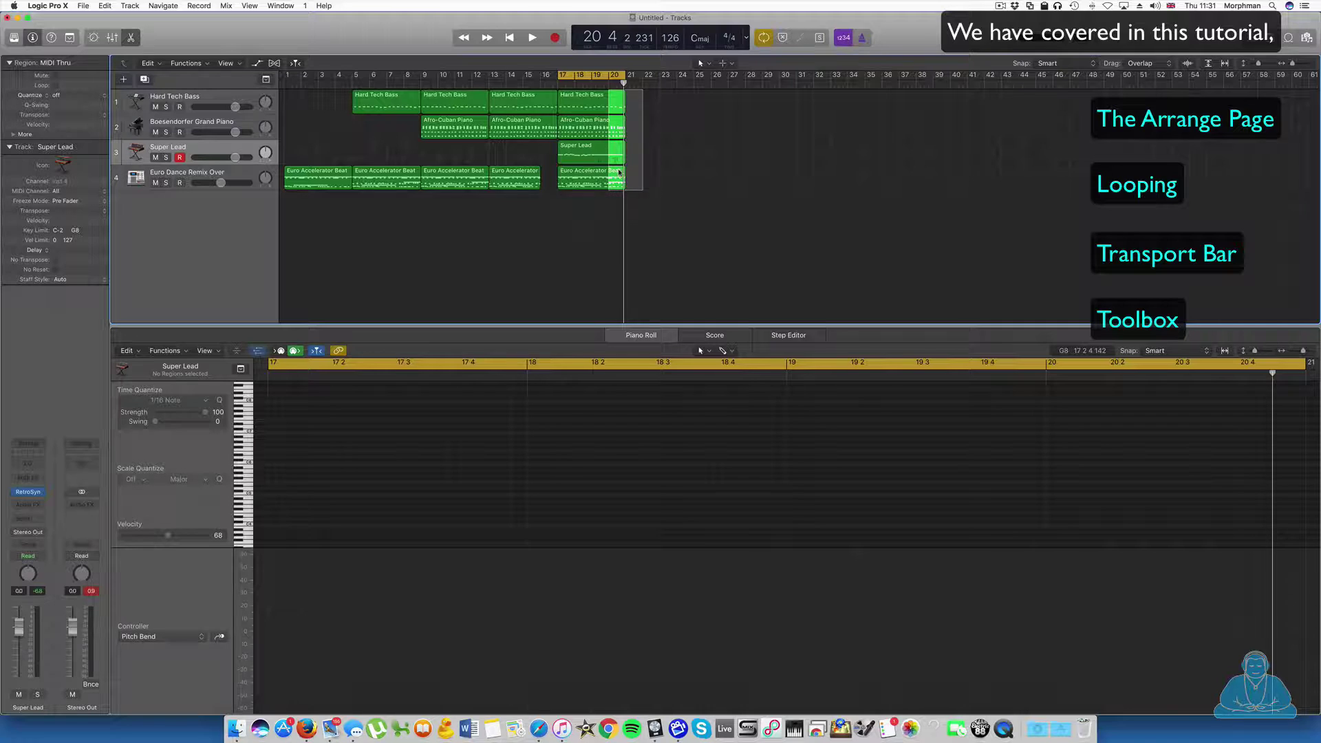
left_click(617, 105)
left_click(741, 249)
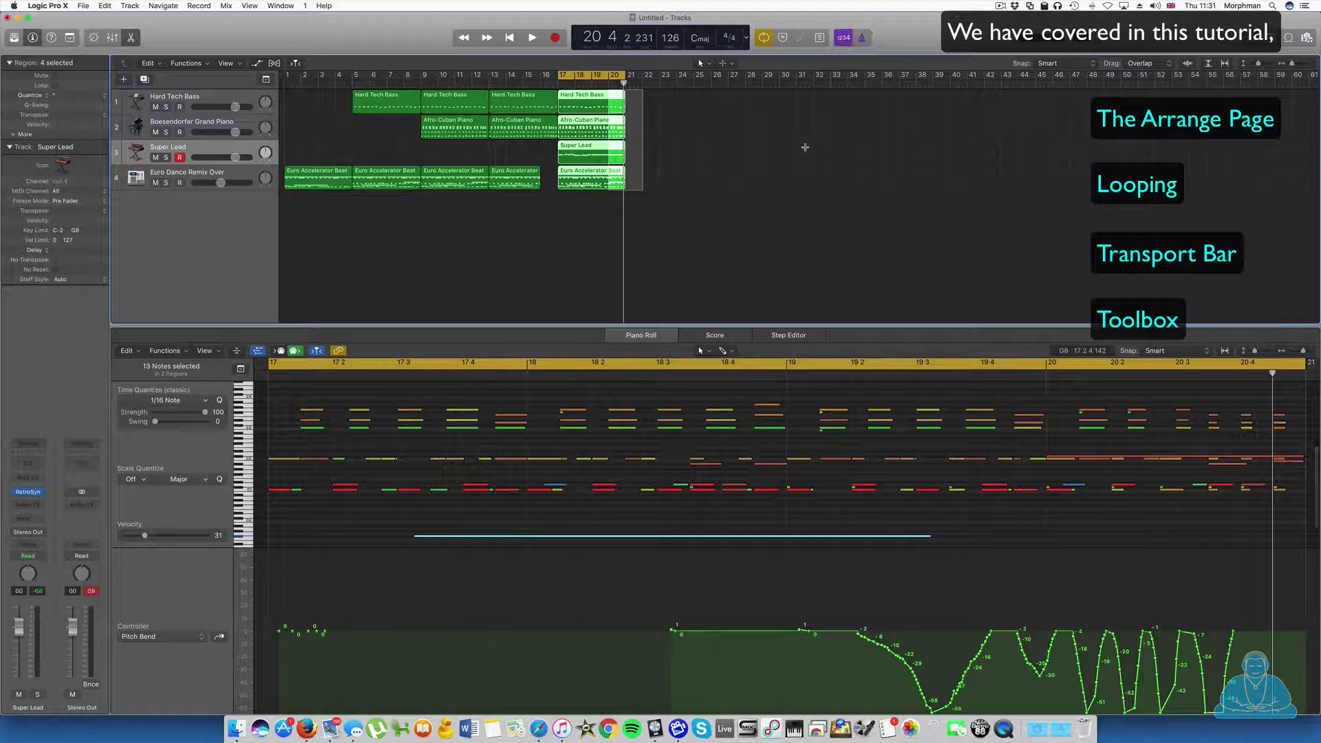
key("super+z")
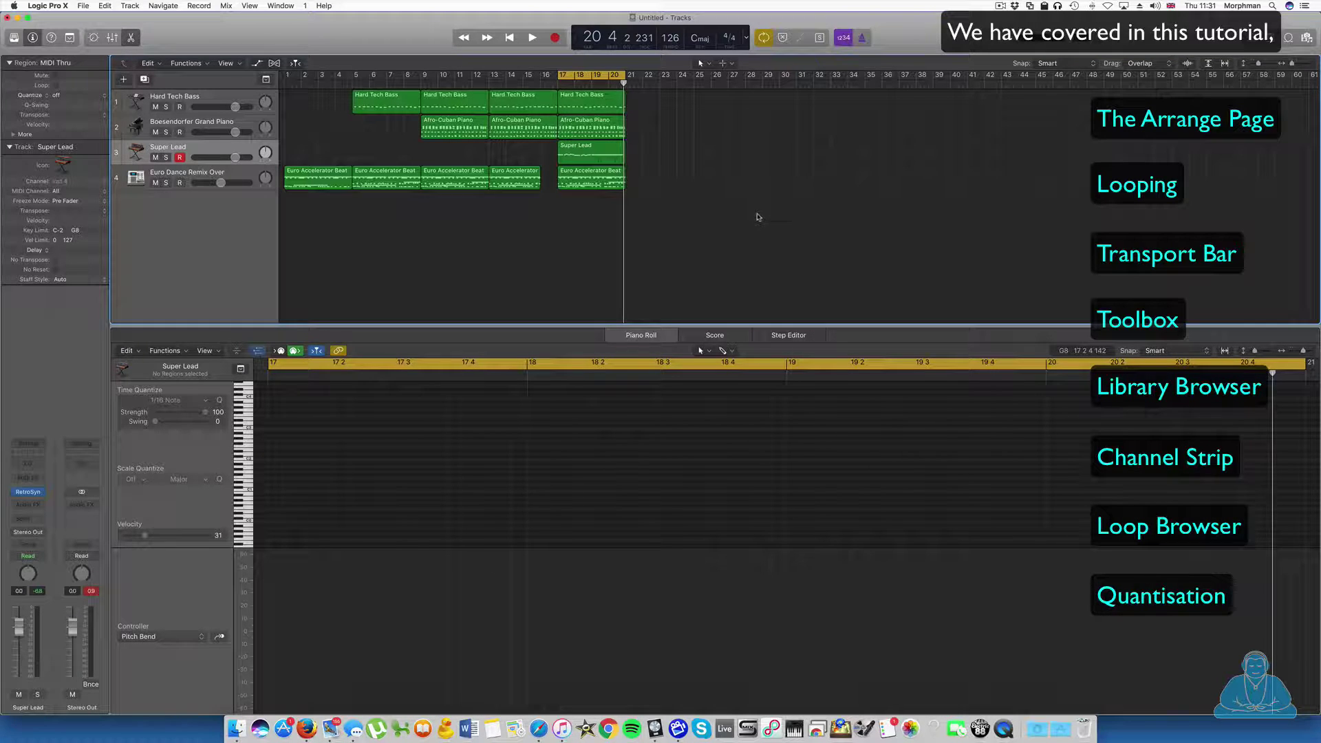
Open the Super Lead notes zoomed in and extend the second note to bar 17 3
left_click(586, 150)
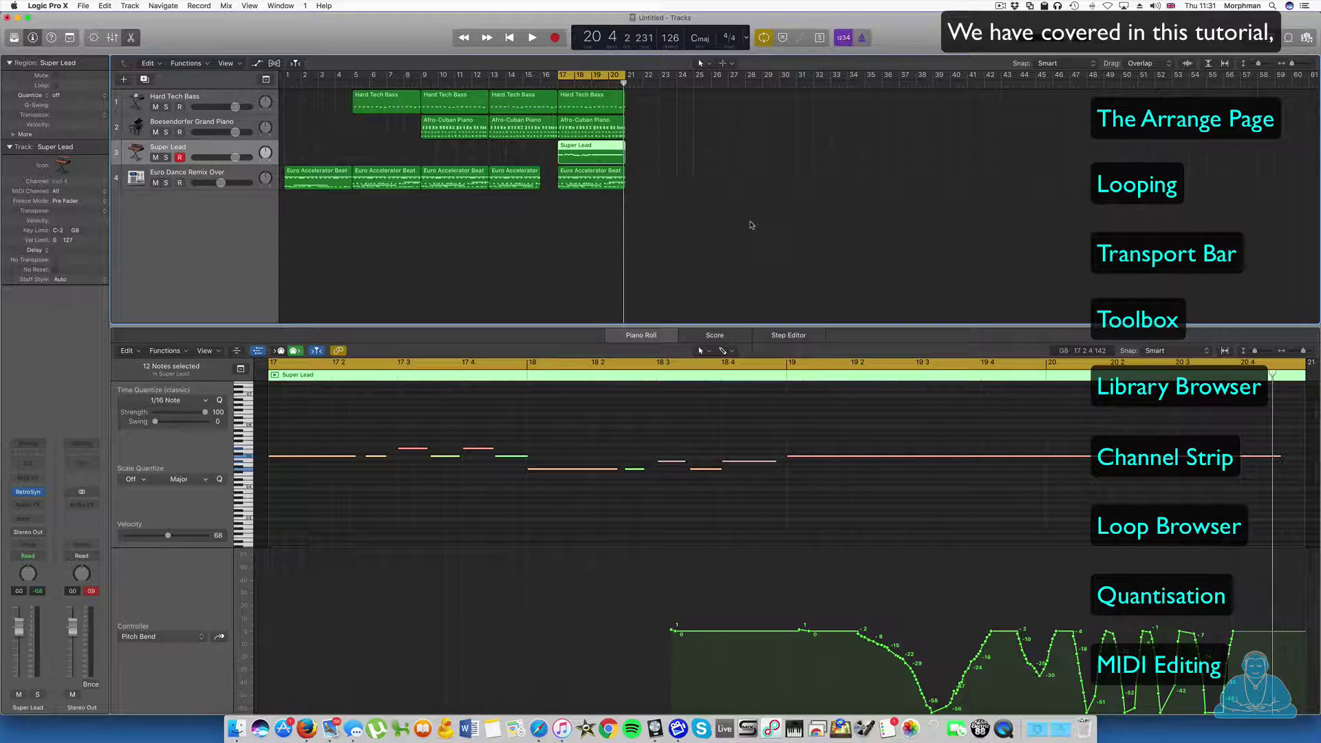
left_click(622, 530)
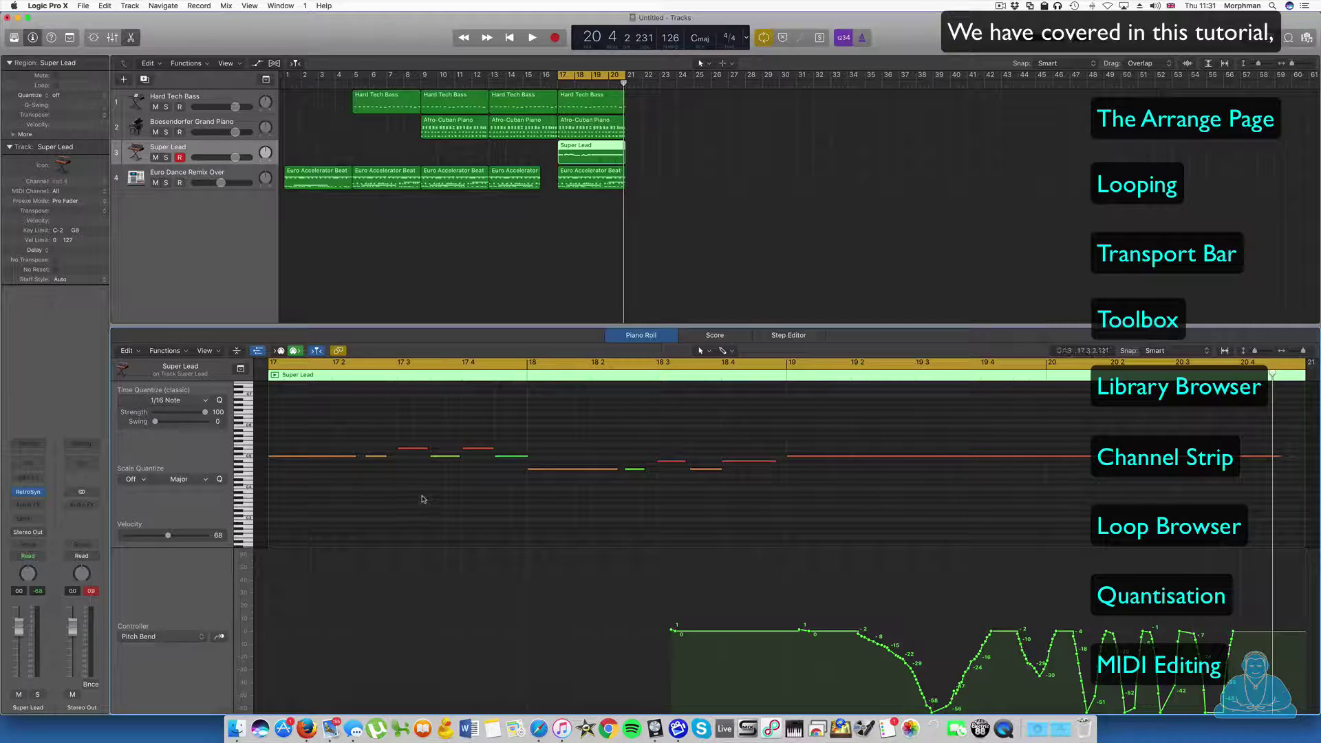
left_click(490, 491, "ctrl+alt")
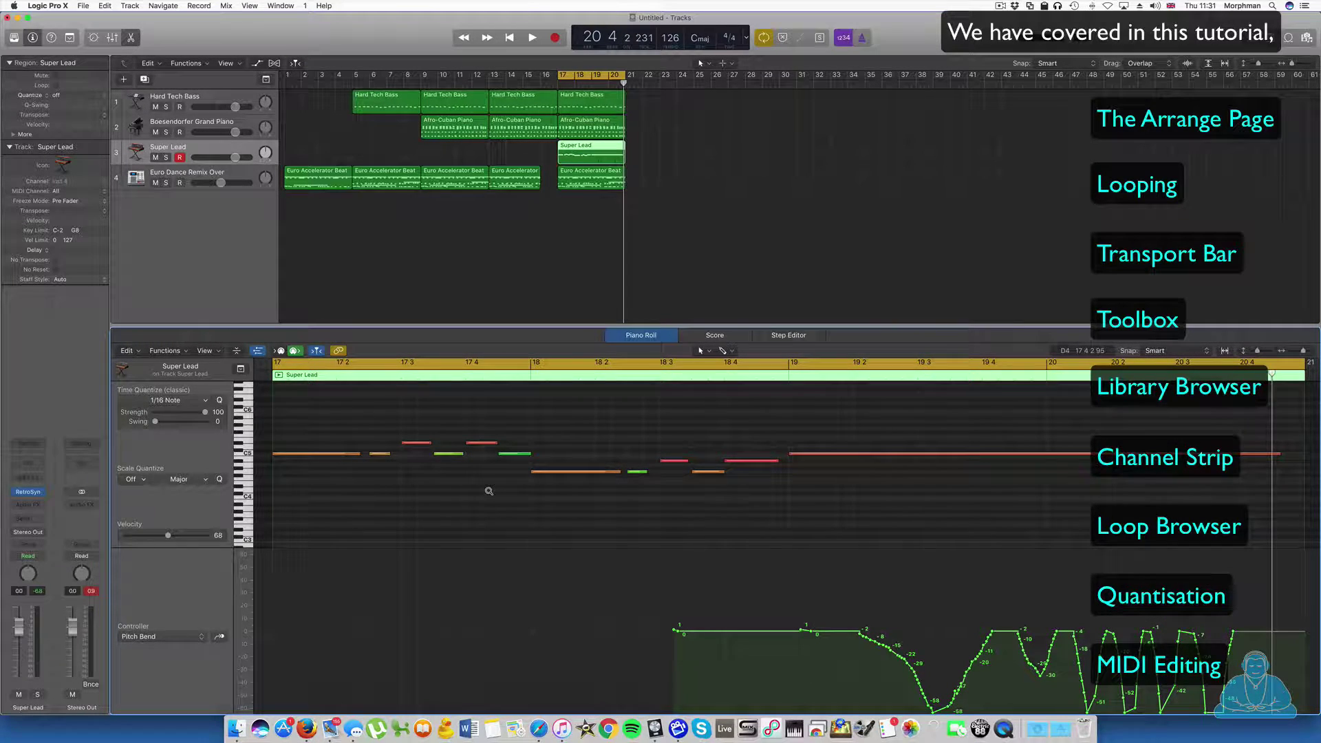
left_click(353, 452)
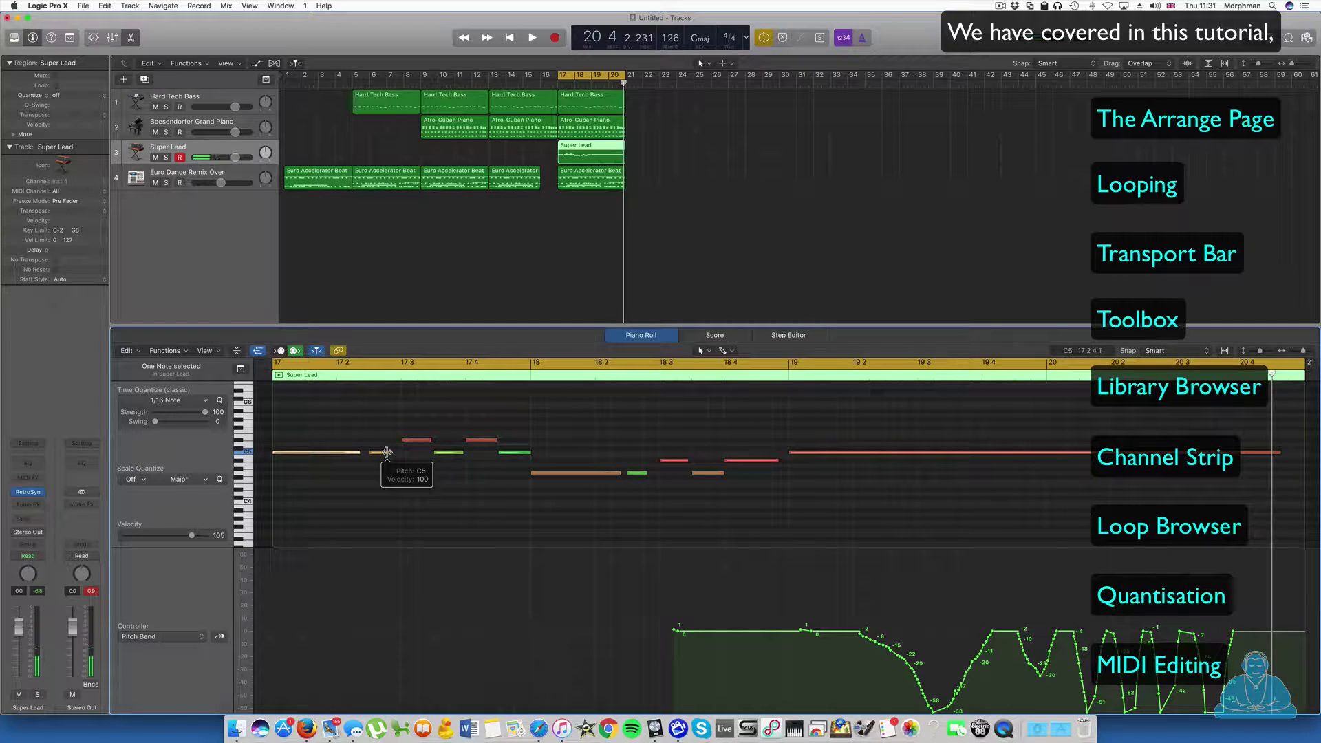
left_click_drag(387, 455, 426, 478)
key("space")
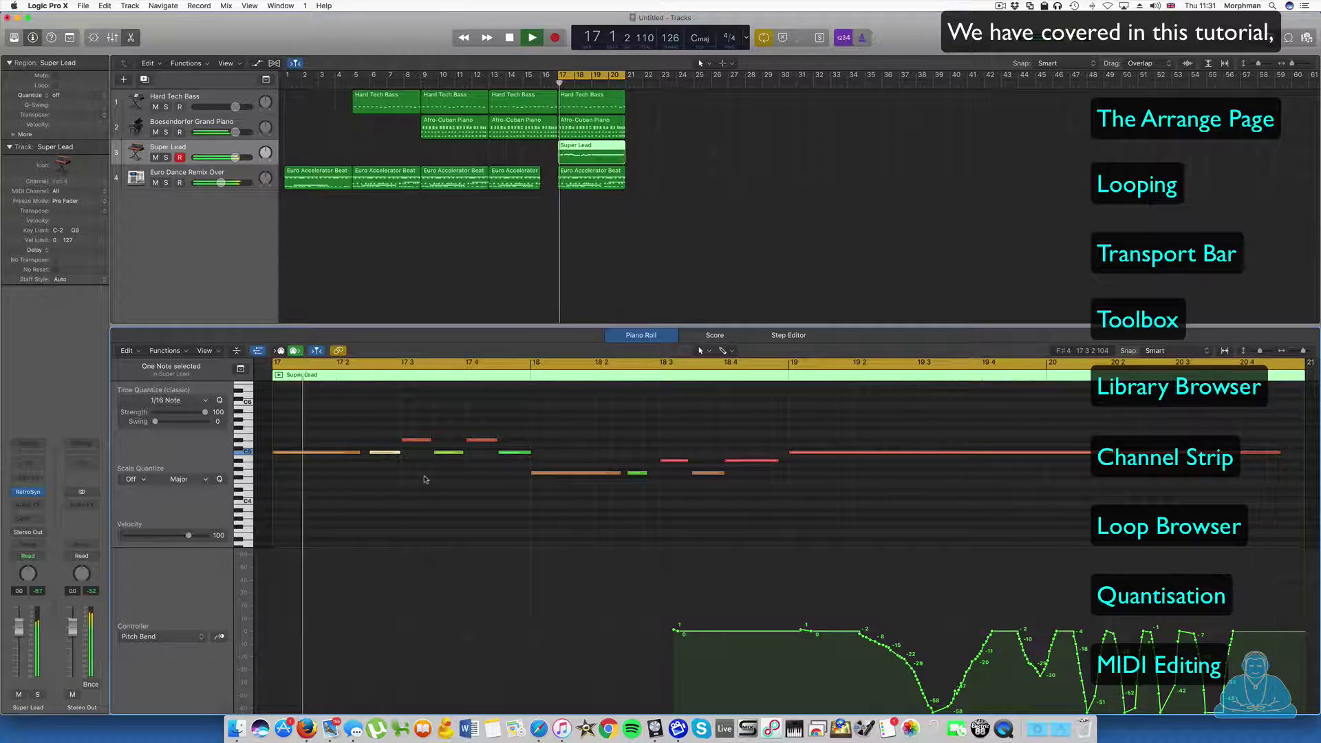
key("space")
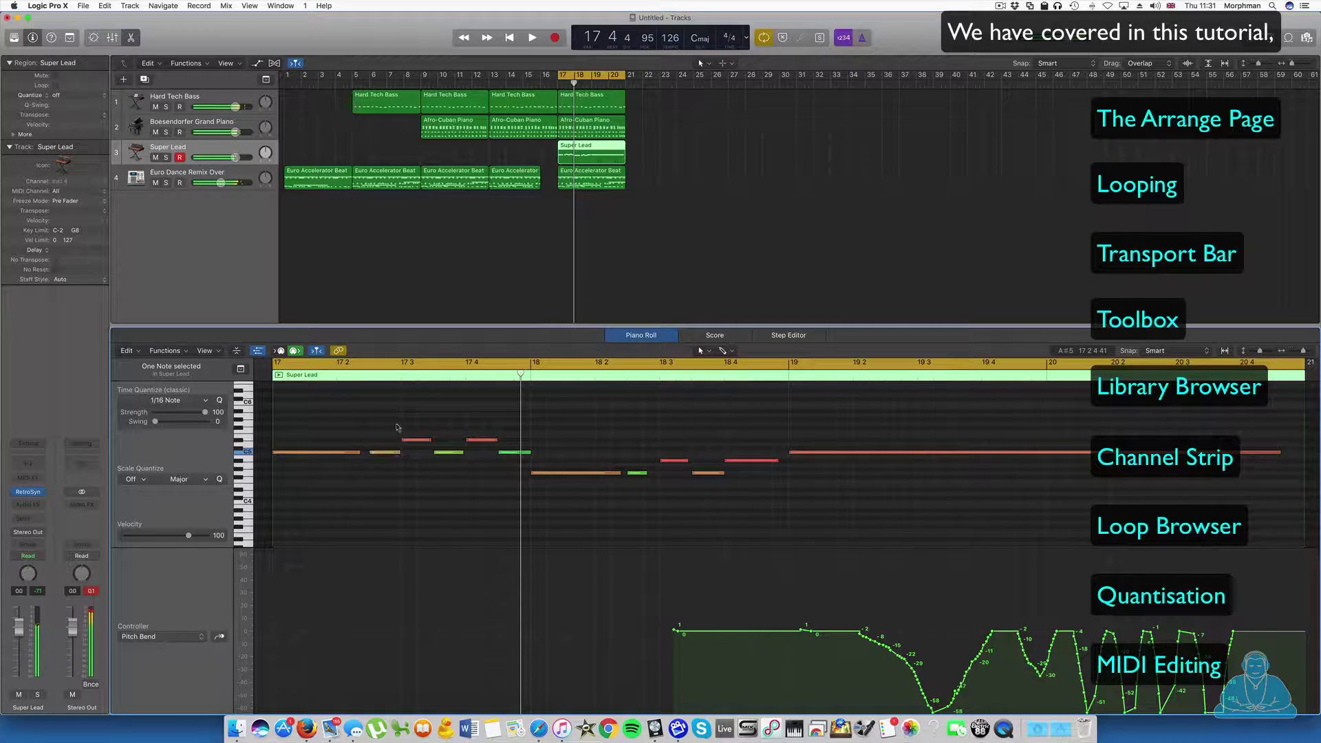
Lengthen the five notes around bars 17 3–17 4 and play them back
left_click_drag(390, 412, 529, 465)
left_click_drag(429, 445, 439, 448)
key("space")
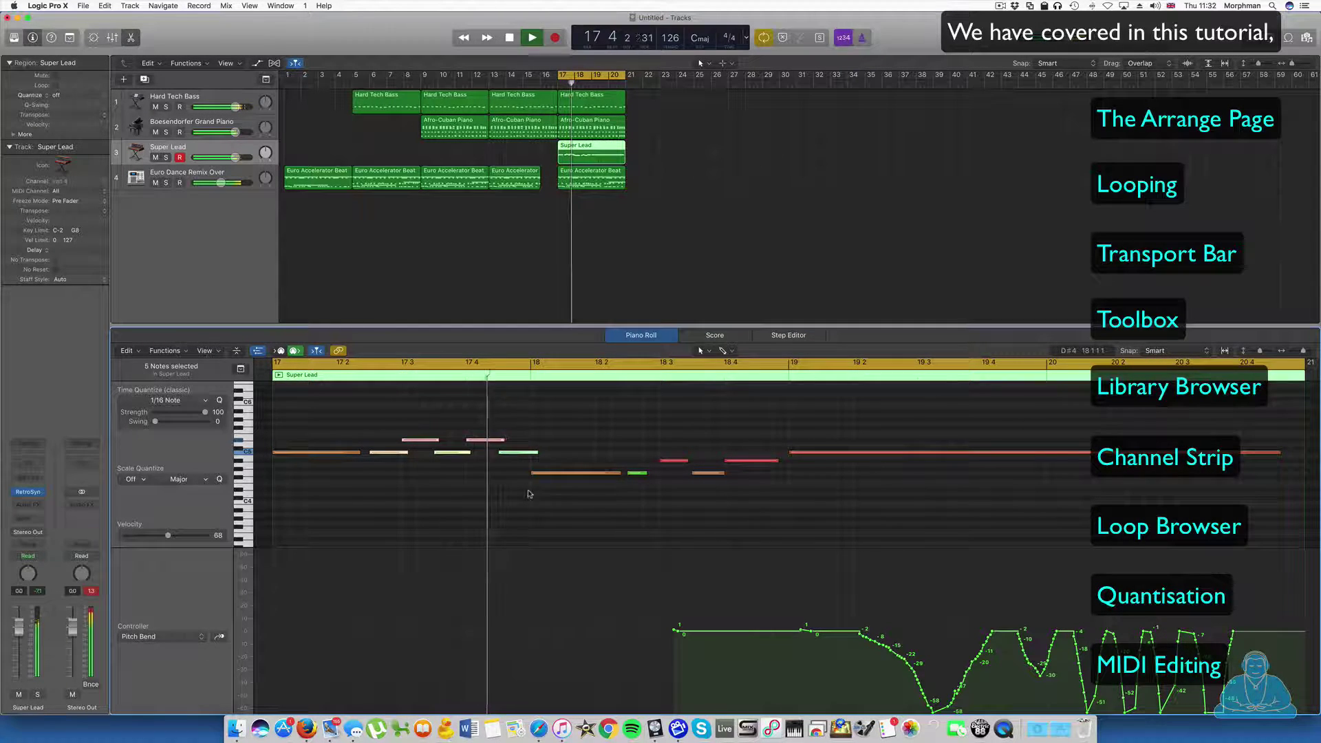
key("space")
Hide the Piano Roll editor with the E key
key("e")
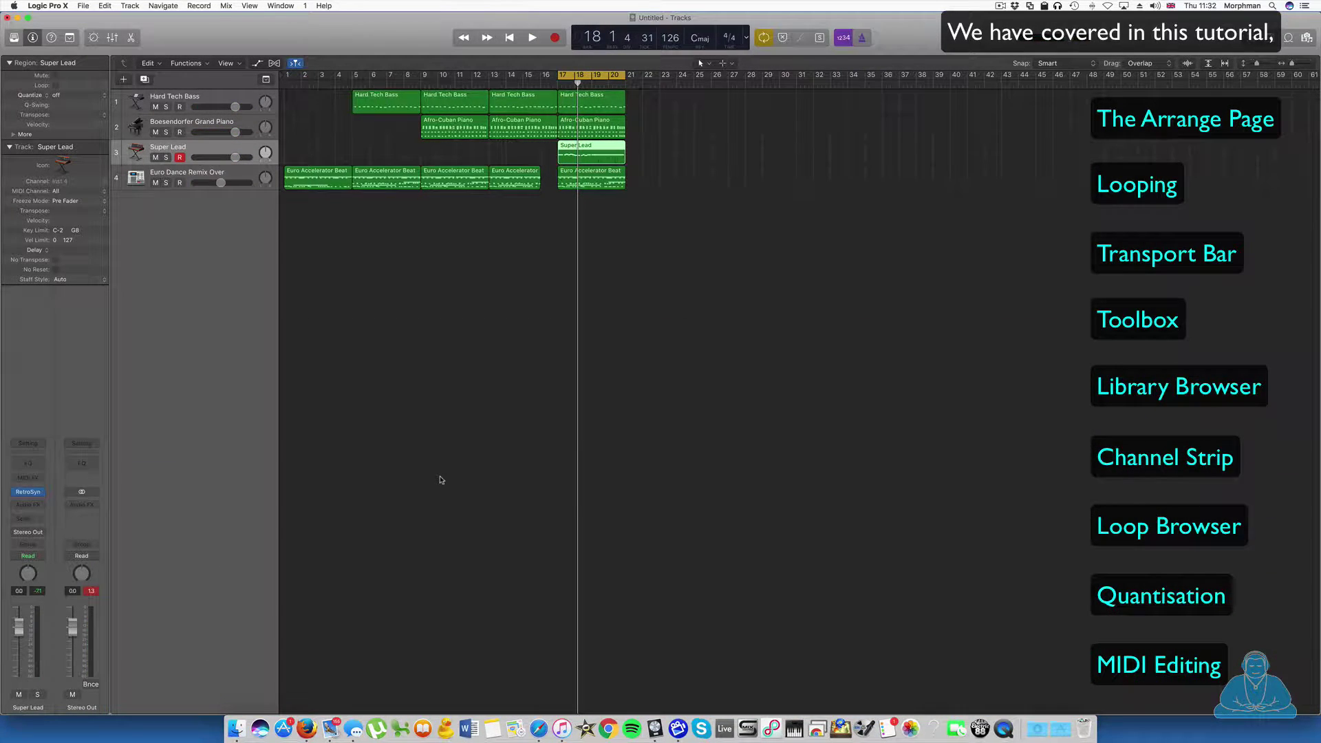